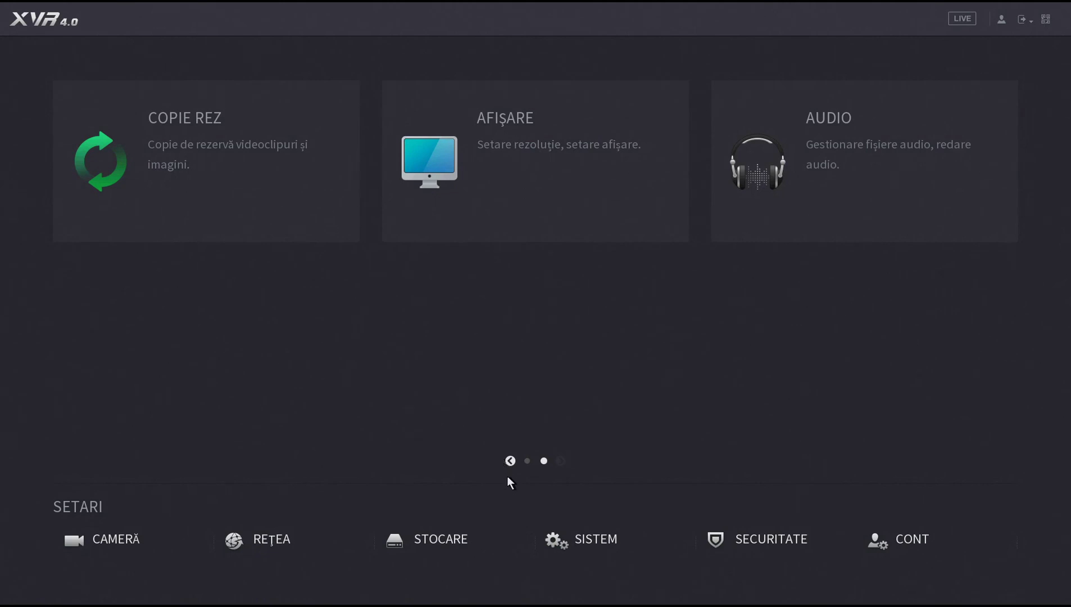
- Open the AI section of the recorder and go to its AI search area
left_click(510, 461)
left_click(528, 350)
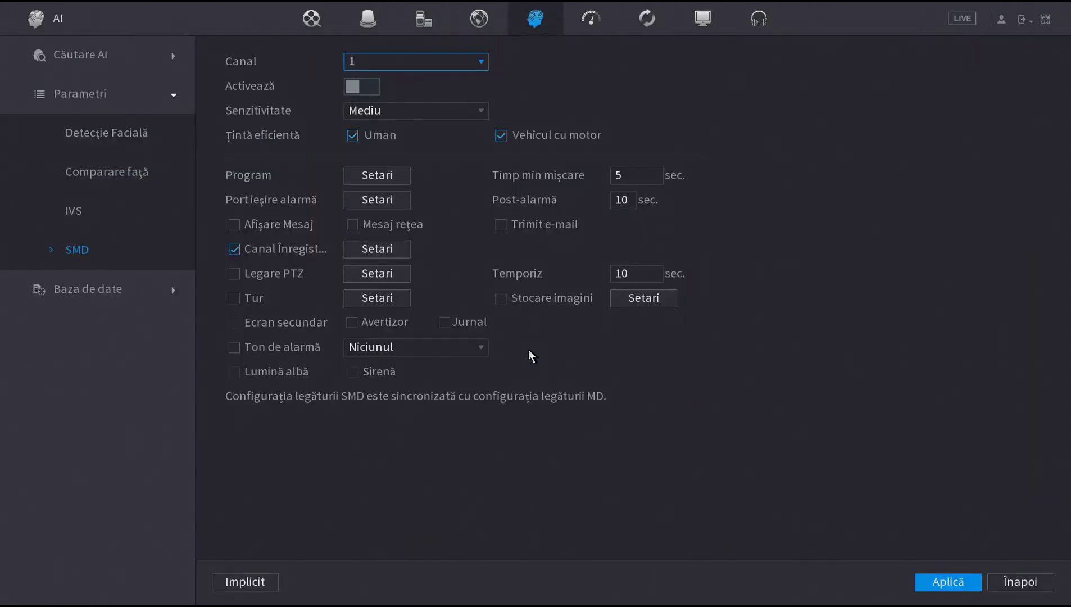
left_click(98, 59)
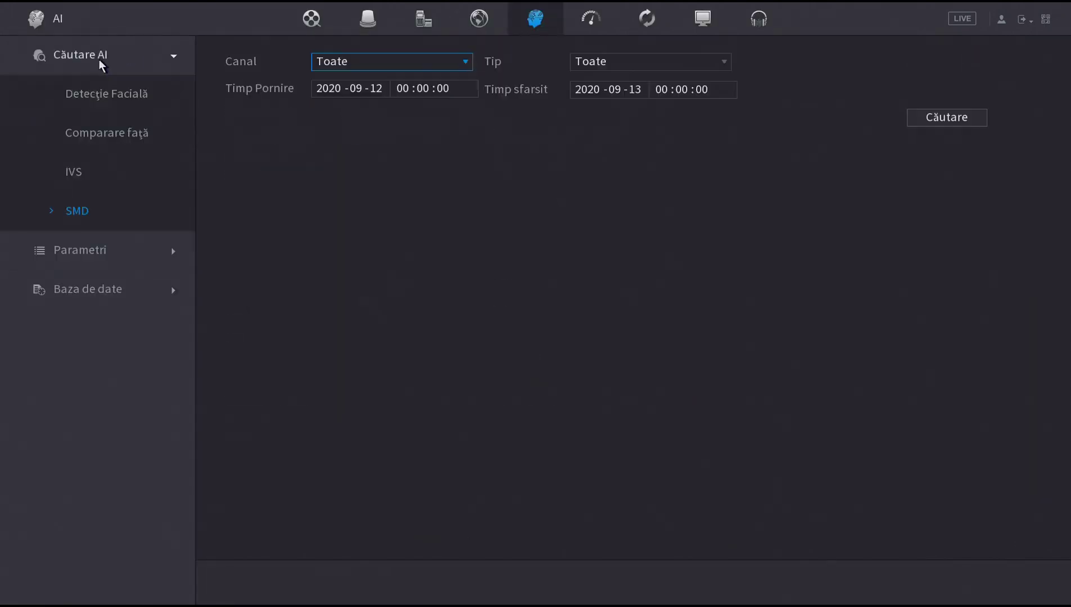
- Examine the sex, age, glasses, beard, mouth mask and expression filter options in the face detection search
left_click(181, 93)
left_click(400, 158)
left_click(400, 157)
left_click(396, 187)
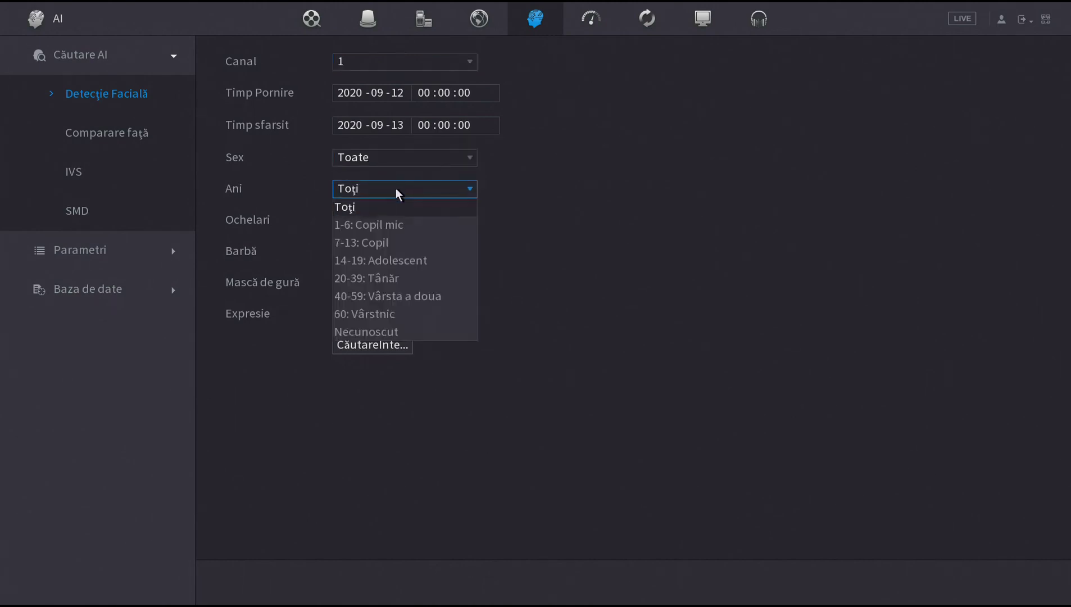
left_click(395, 188)
left_click(406, 227)
left_click(406, 227)
left_click(405, 252)
left_click(403, 251)
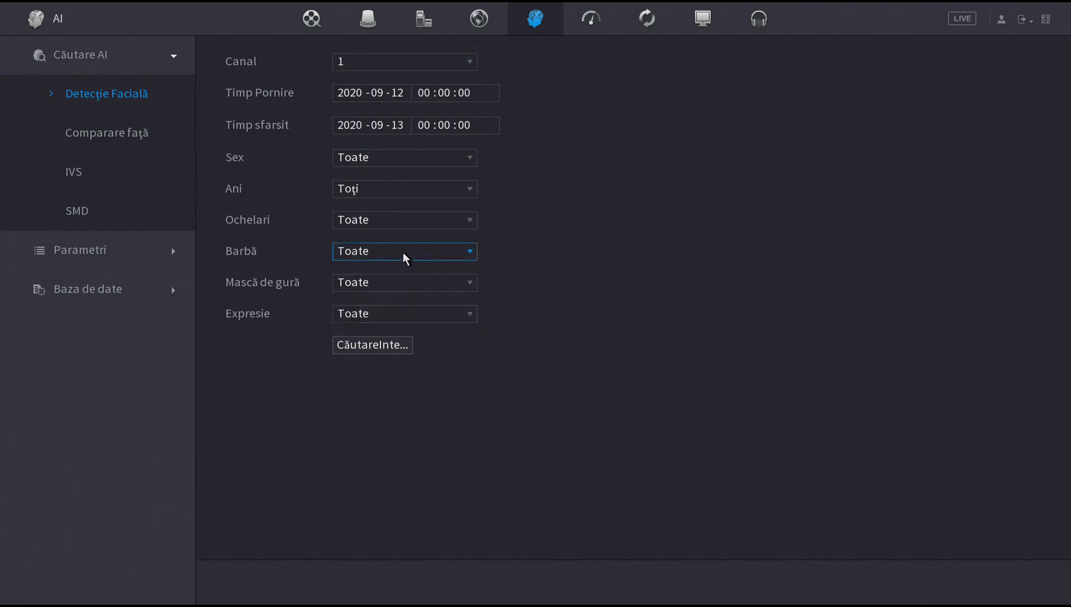
left_click(405, 281)
left_click(407, 286)
left_click(410, 312)
left_click(410, 312)
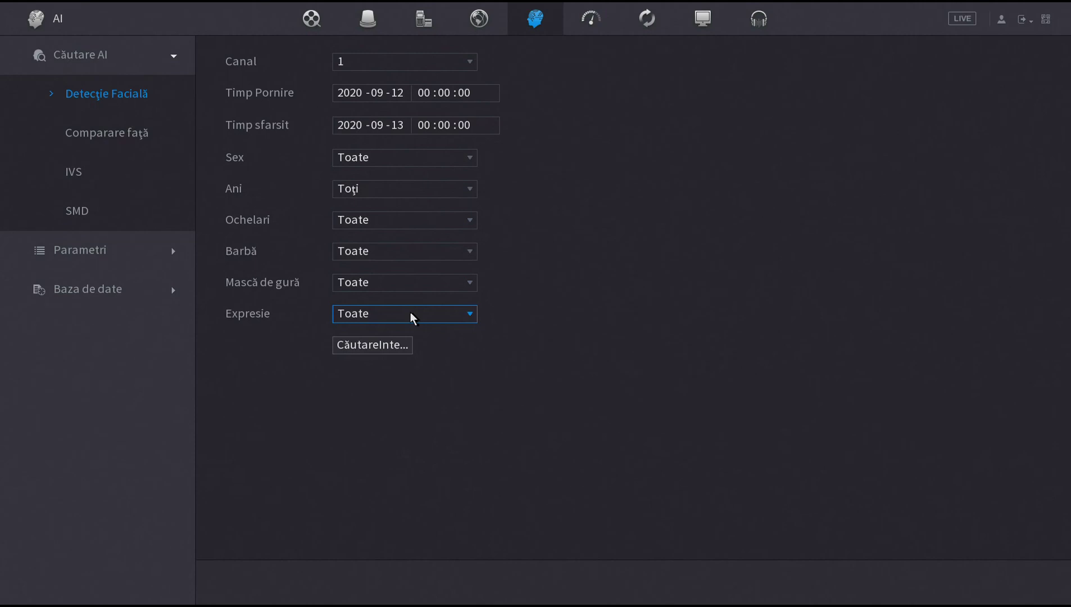
- Run an attribute-based face comparison search on channel 1 with 80% similarity, then view the search-by-image options
left_click(111, 129)
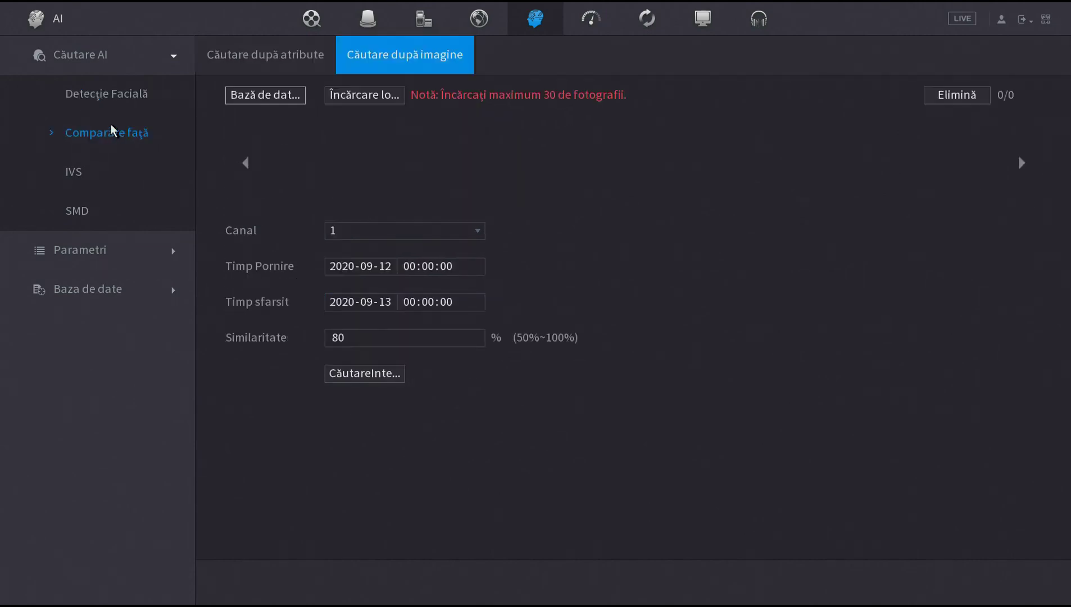
left_click(259, 52)
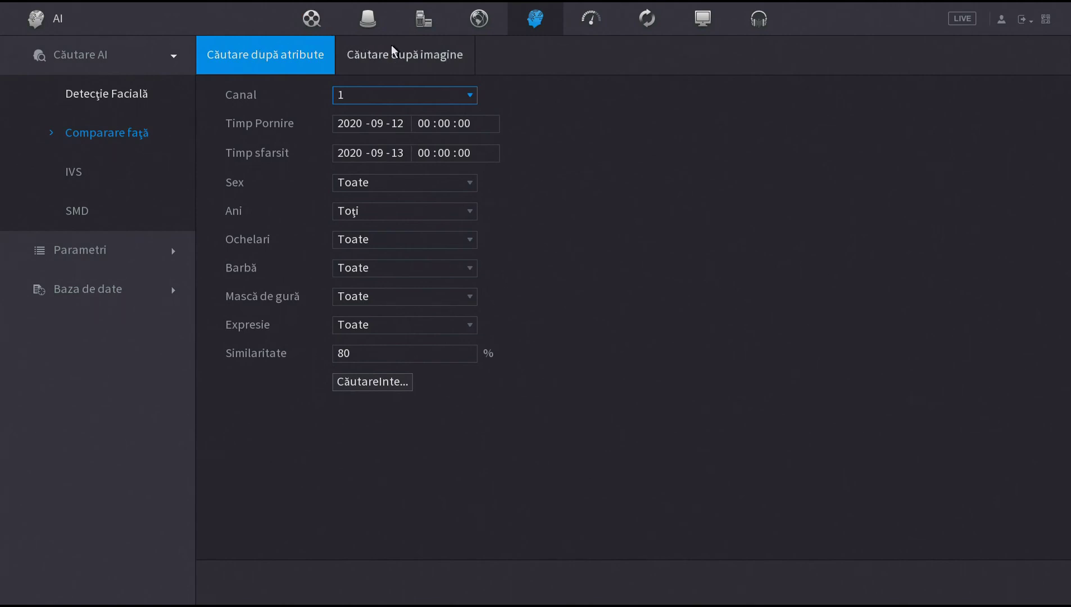
left_click(449, 353)
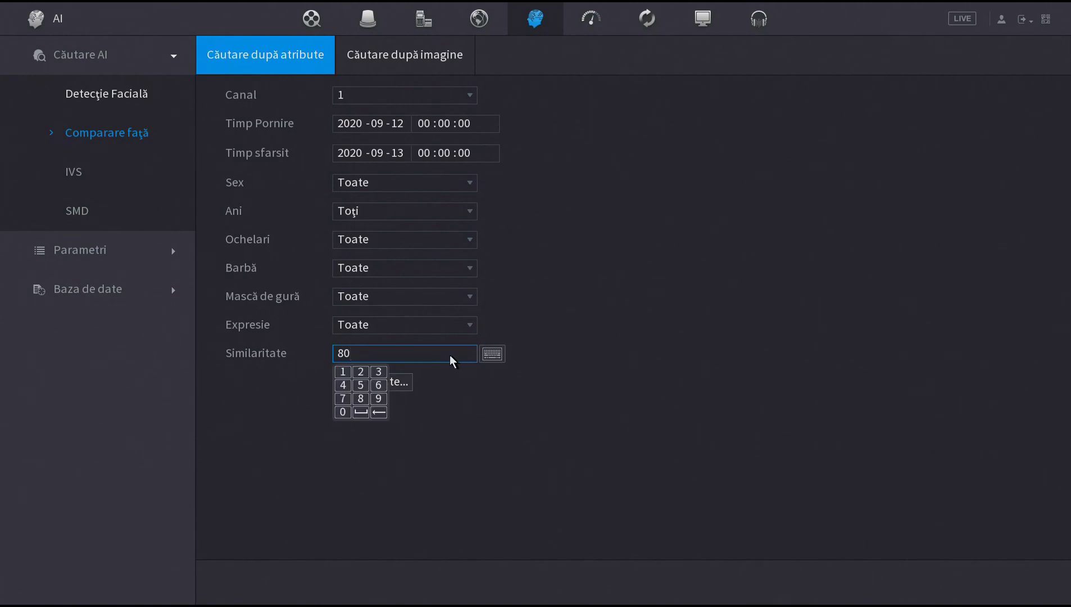
left_click(403, 386)
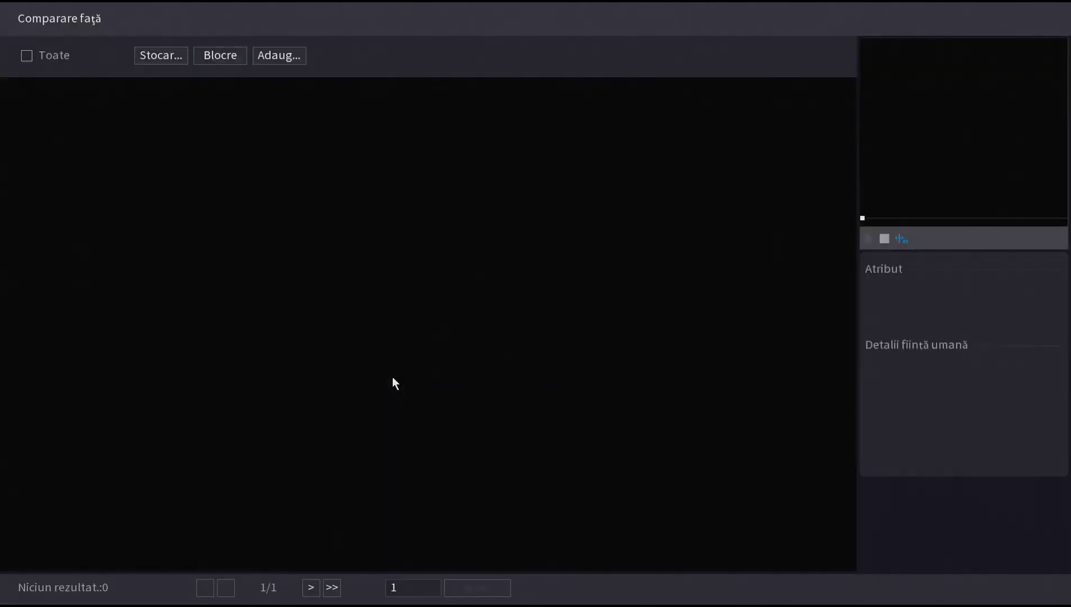
right_click(343, 228)
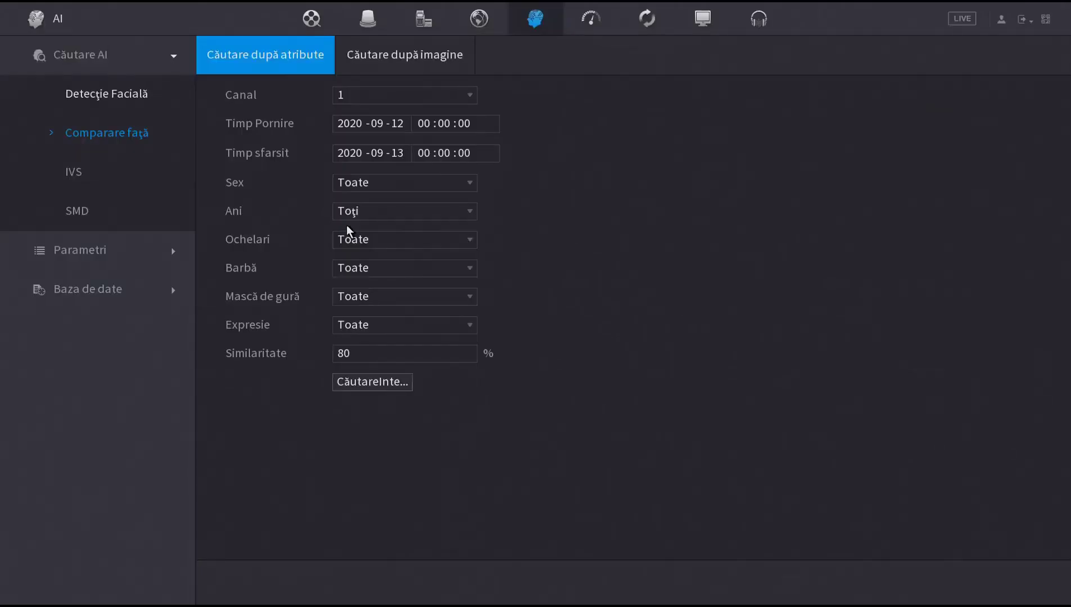
left_click(404, 57)
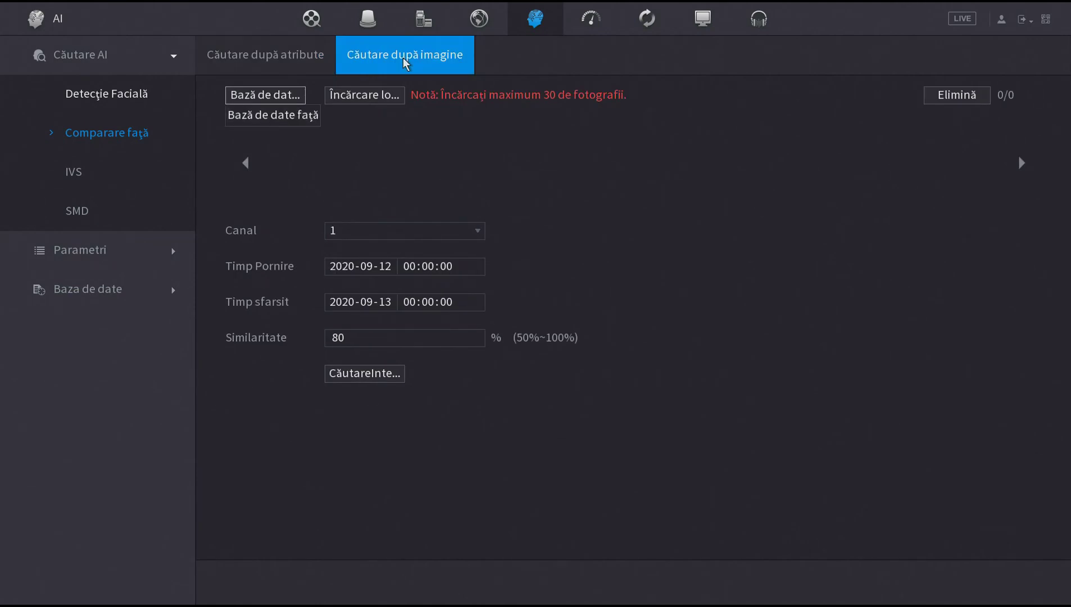
- Search channel 1 for IVS protected-zone events with both human and motor vehicle as effective targets
left_click(127, 171)
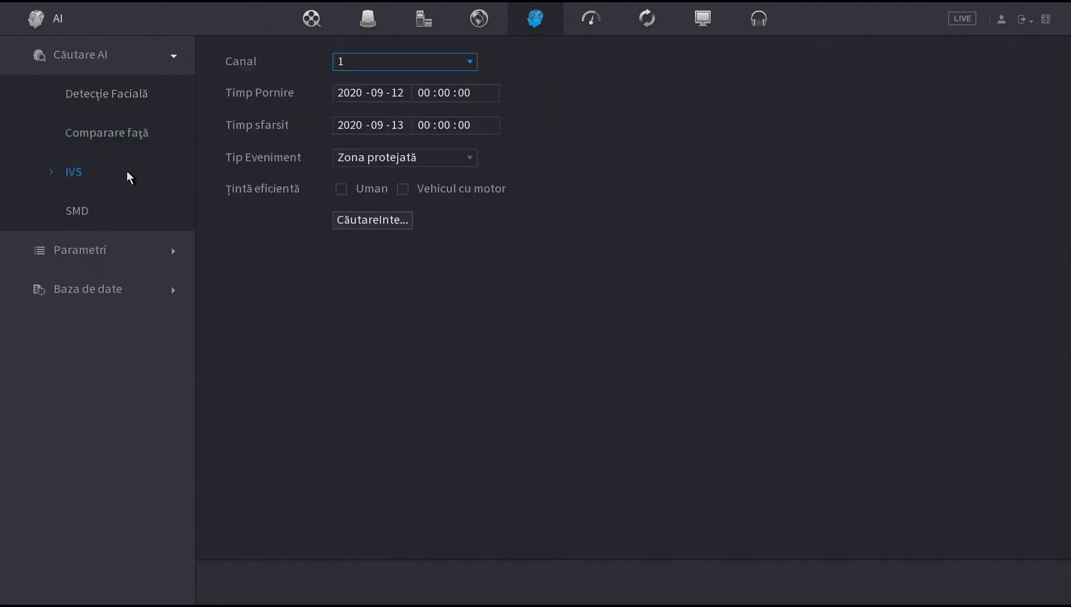
left_click(342, 187)
left_click(402, 189)
left_click(384, 218)
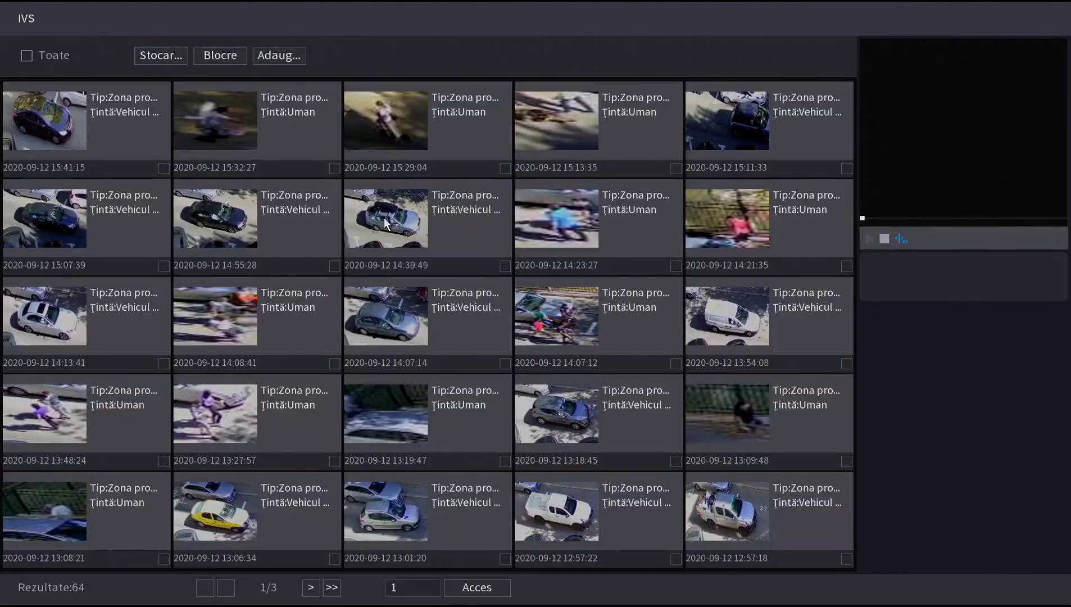
- Play the 14:39:49 vehicle event and view the 14:21:35 human event from the first results page
left_click(388, 225)
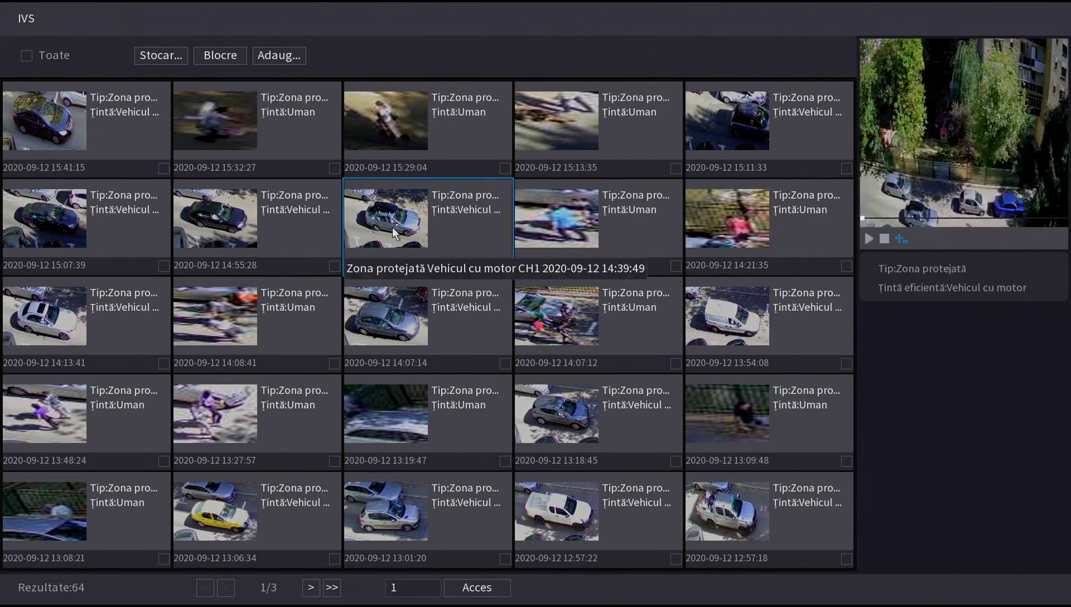
left_click(868, 239)
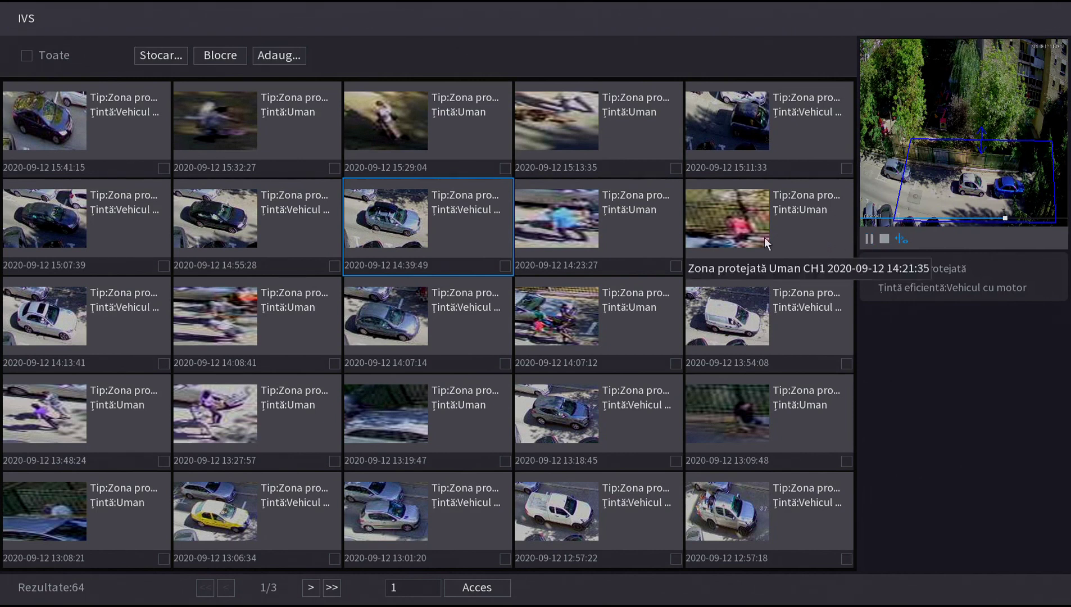
left_click(744, 220)
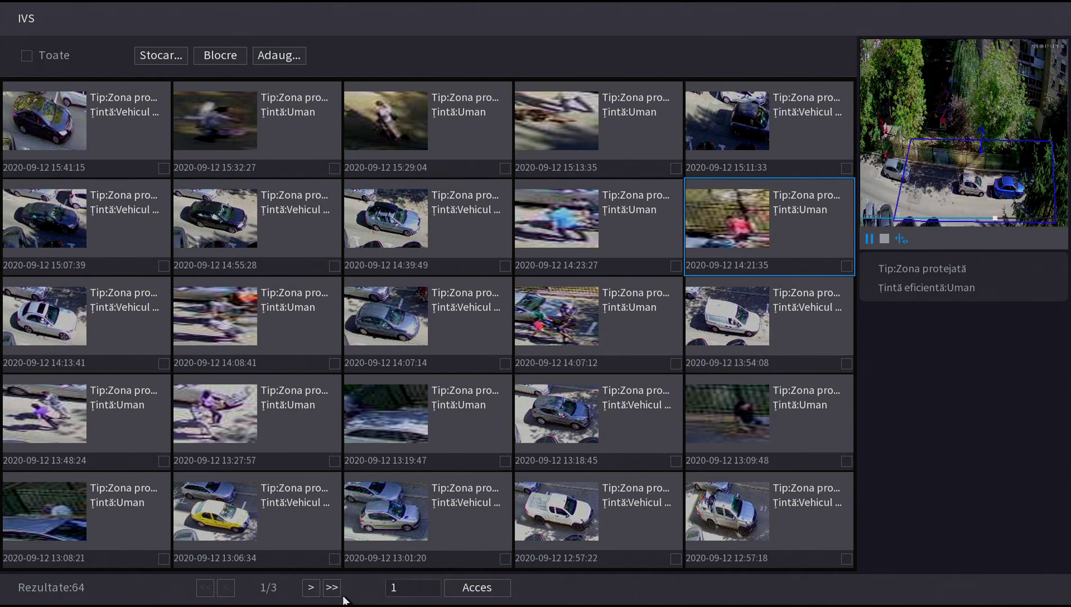
- Go to the second results page and play the human event recorded at 11:29:44
left_click(311, 587)
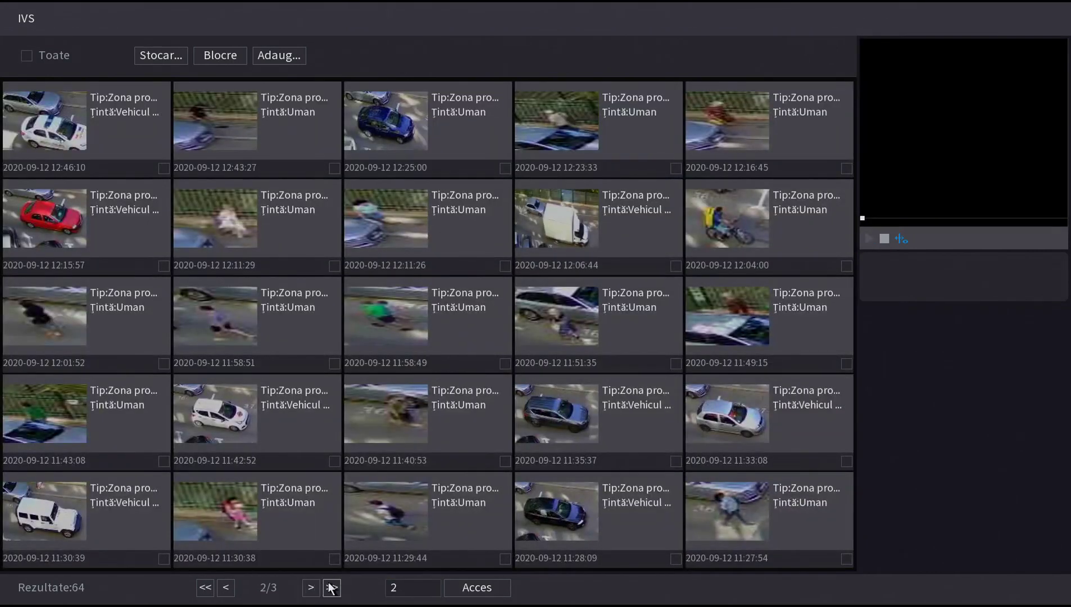
left_click(394, 520)
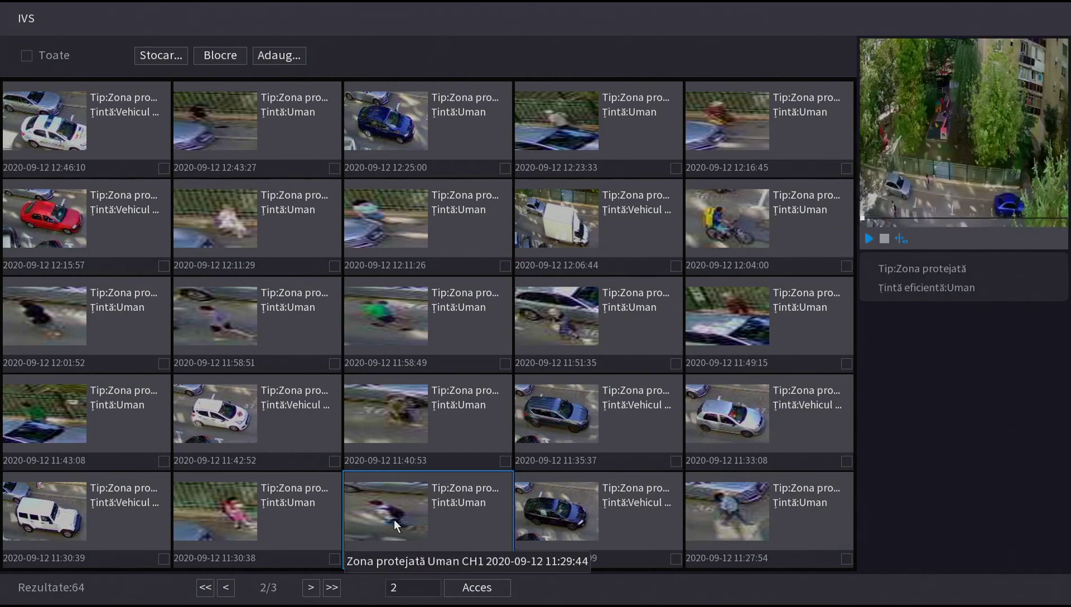
left_click(870, 240)
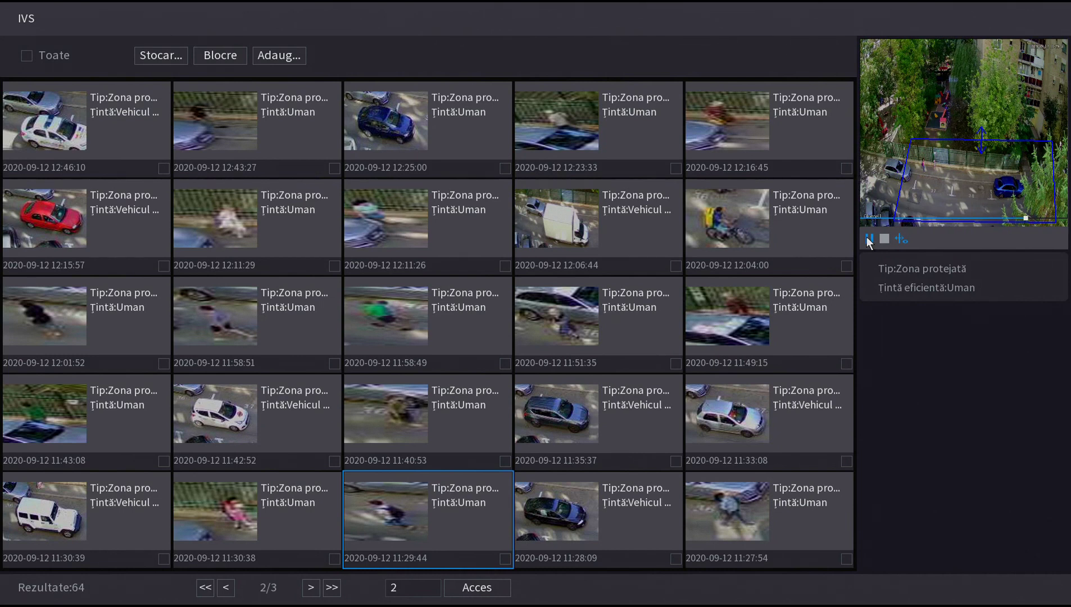
- Play the 10:44:55 human event from the third results page, then return to the IVS search form
left_click(310, 588)
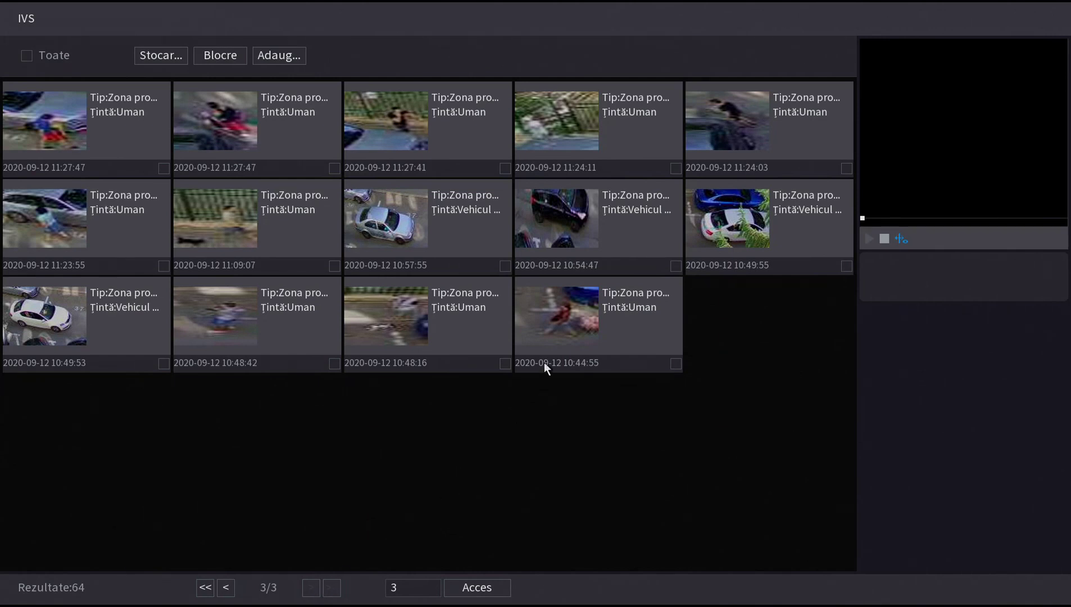
left_click(561, 314)
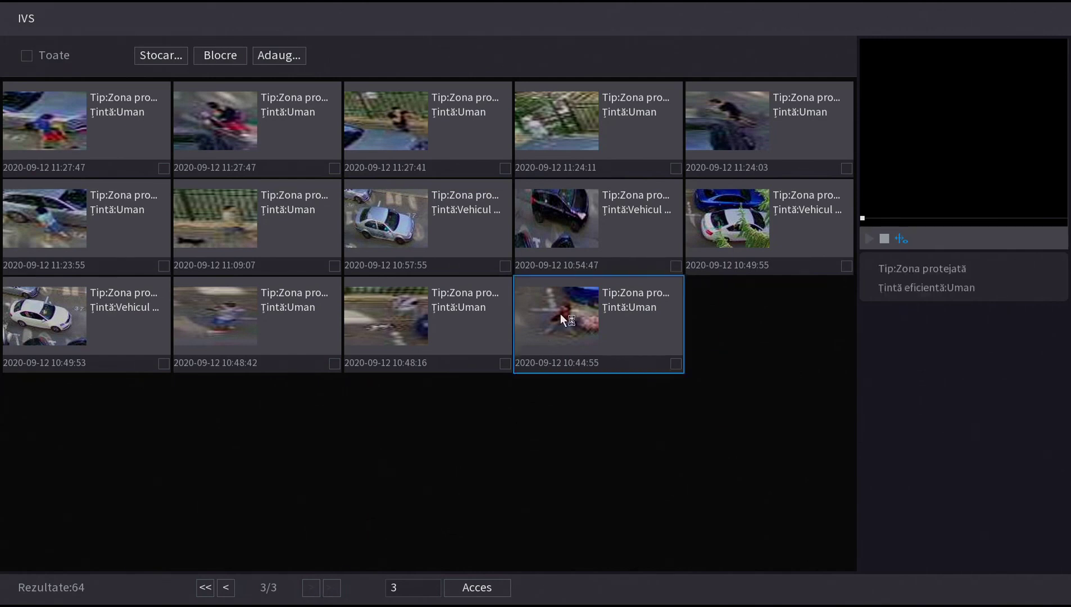
left_click(869, 240)
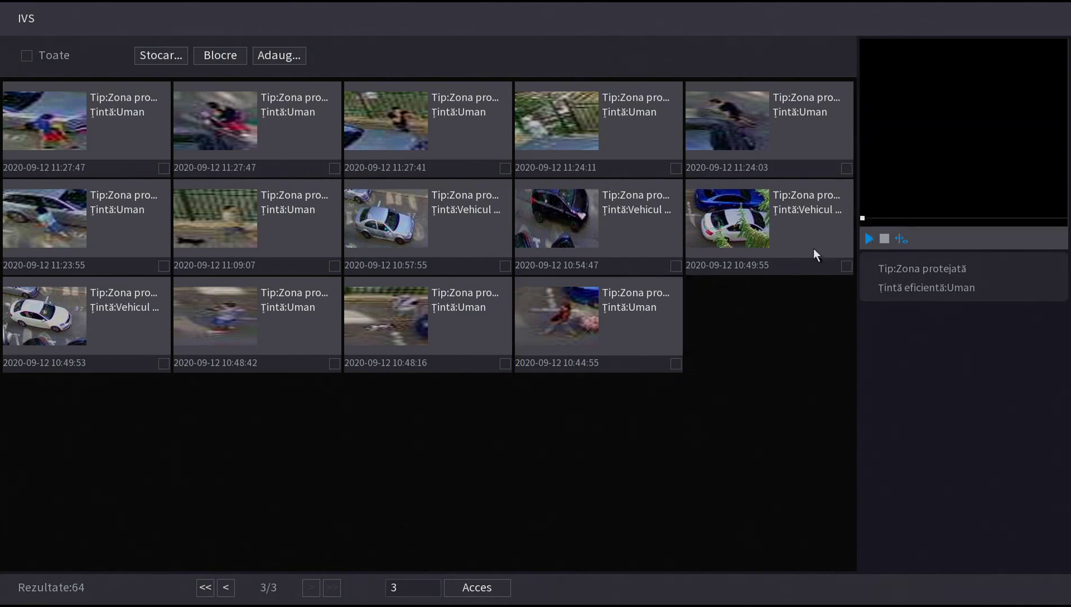
right_click(255, 105)
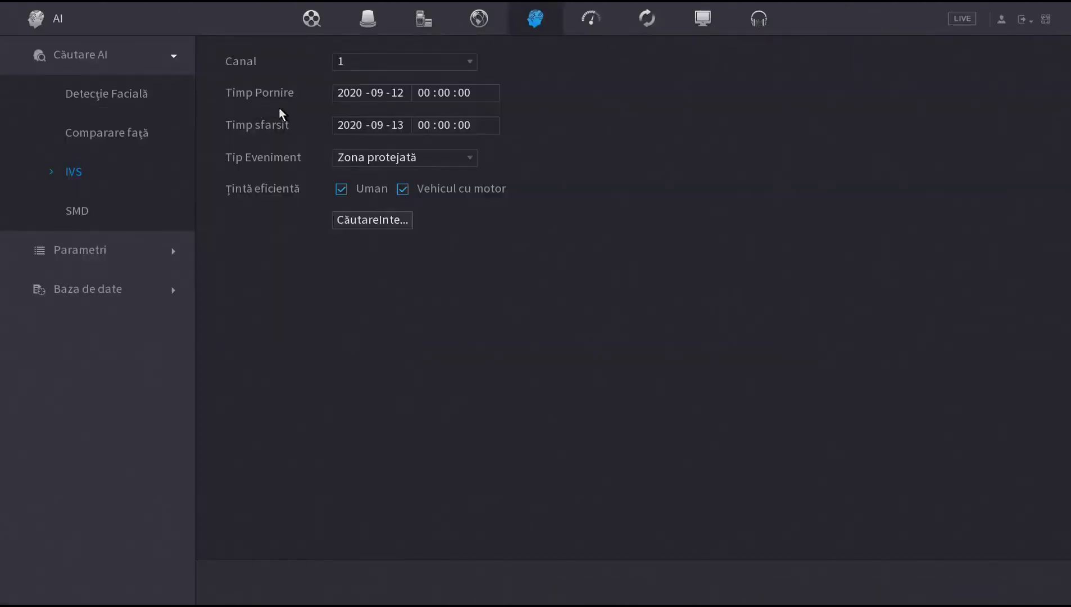
- Review the SMD channel and type filters, then search SMD events for all channels and types, dismissing the notice
left_click(78, 211)
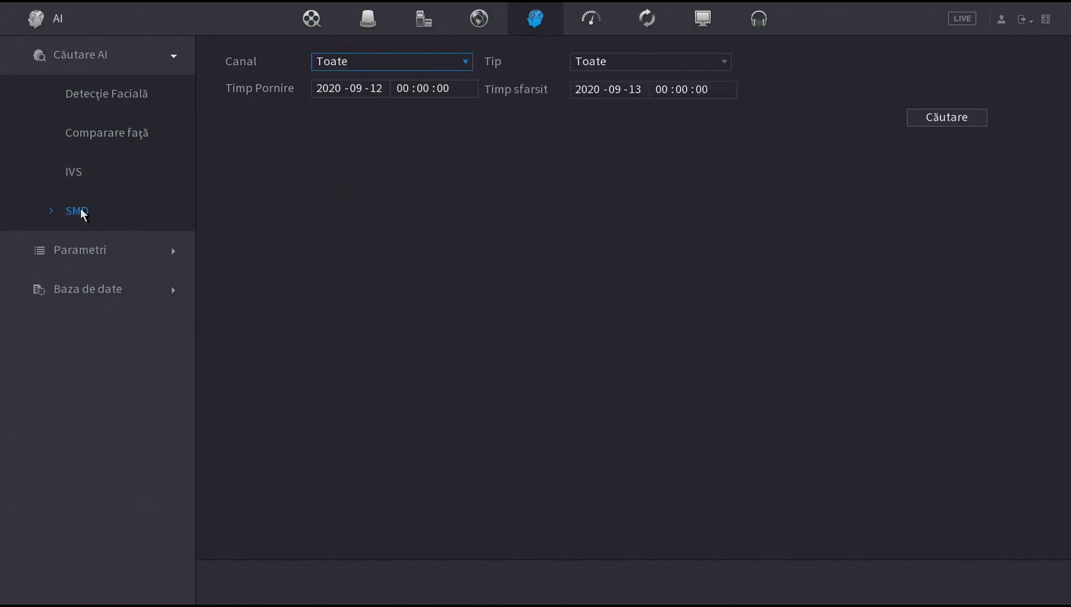
left_click(404, 67)
left_click(404, 67)
left_click(592, 59)
left_click(593, 62)
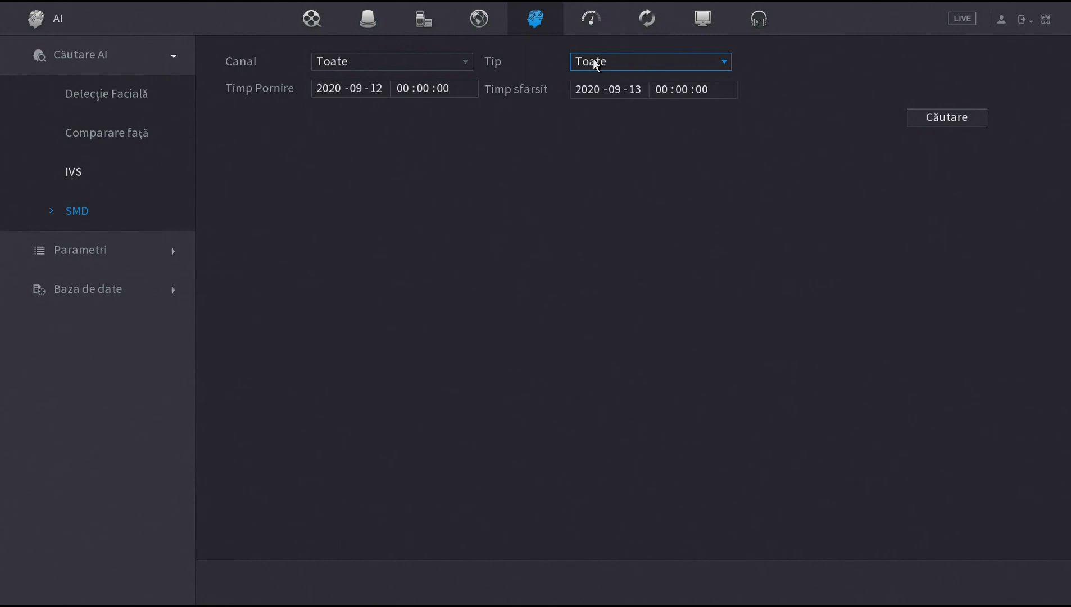
left_click(930, 116)
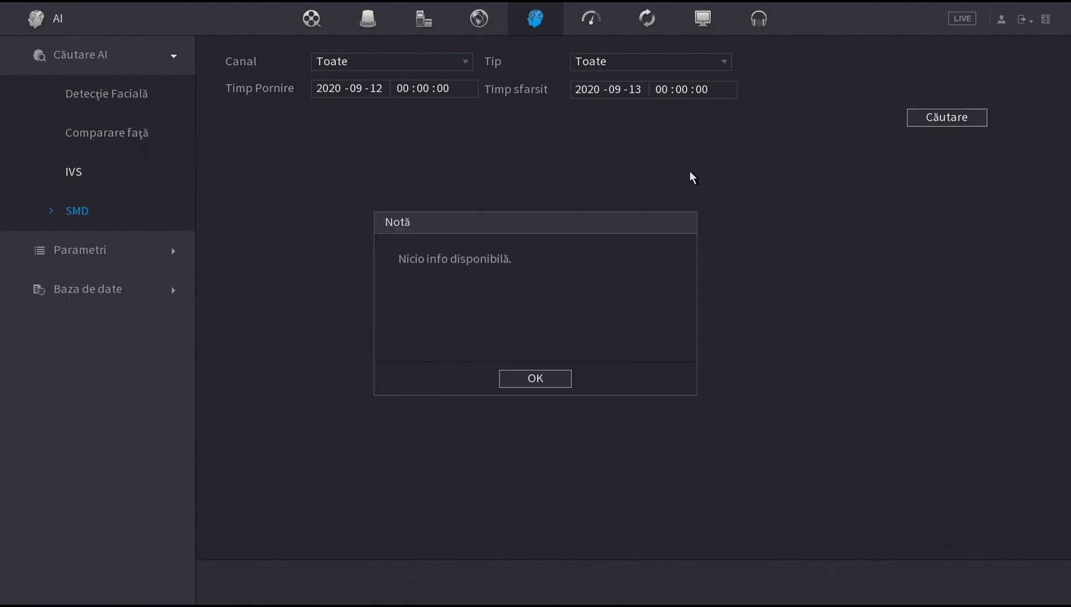
left_click(554, 377)
- Open the face detection parameters and view the schedule settings for channel 3
left_click(99, 249)
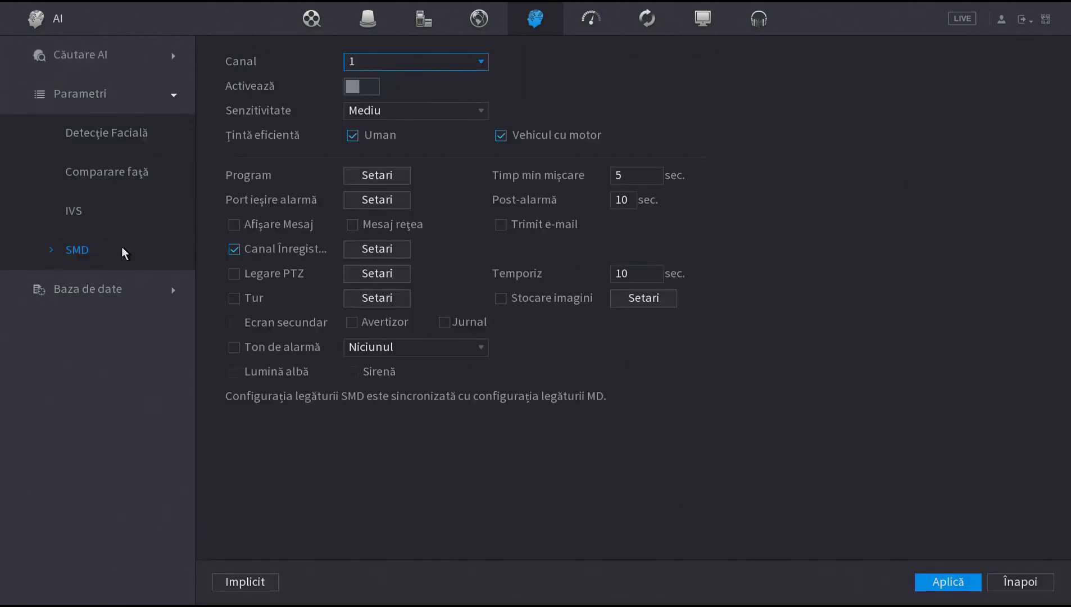
left_click(114, 134)
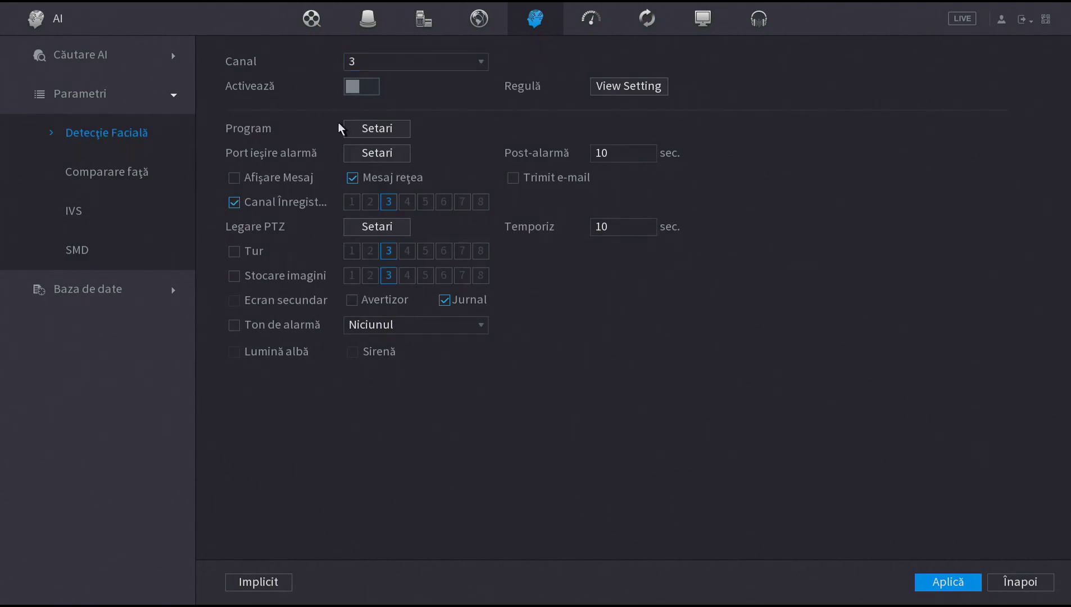
left_click(392, 127)
right_click(675, 405)
- Enlarge the minimum target size box in the face detection rule view of channel 3
left_click(637, 93)
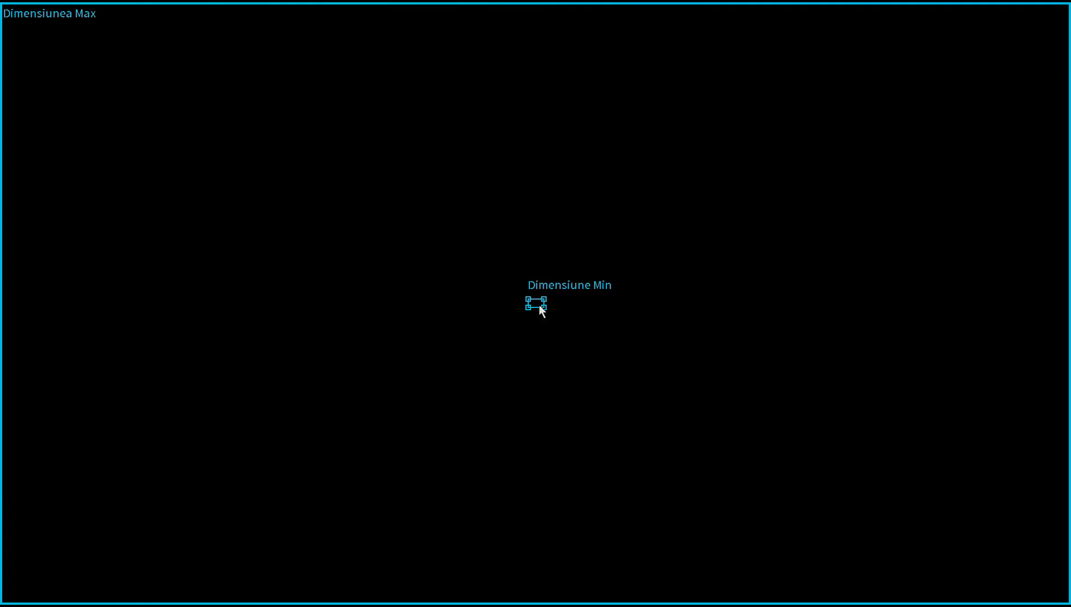
left_click_drag(543, 307, 650, 410)
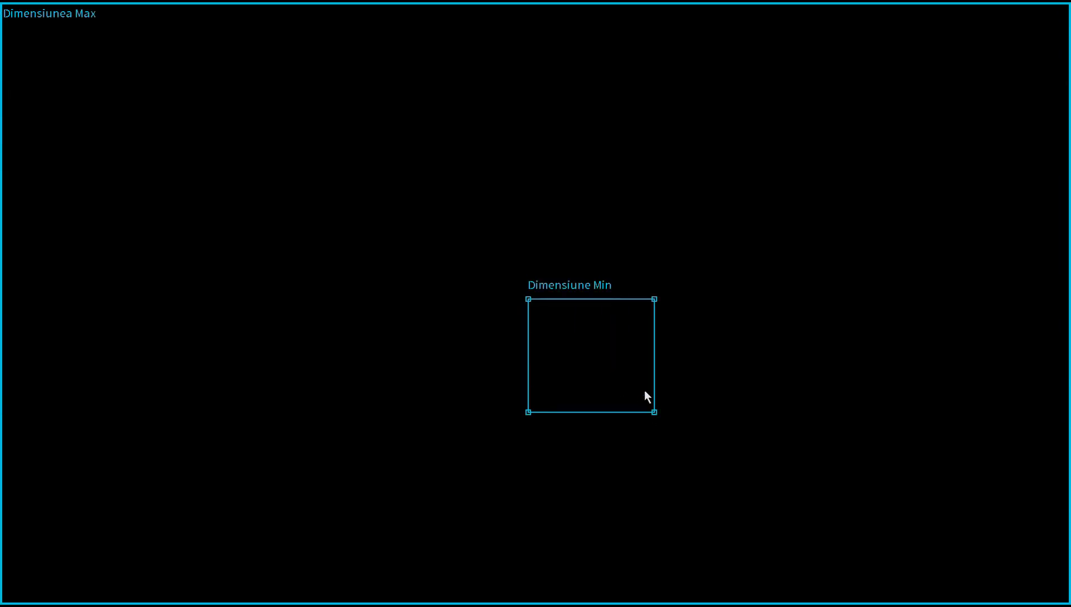
right_click(566, 199)
- Switch the face detection parameters to channel 1 and adjust the minimum target size box in its rule view
left_click(481, 60)
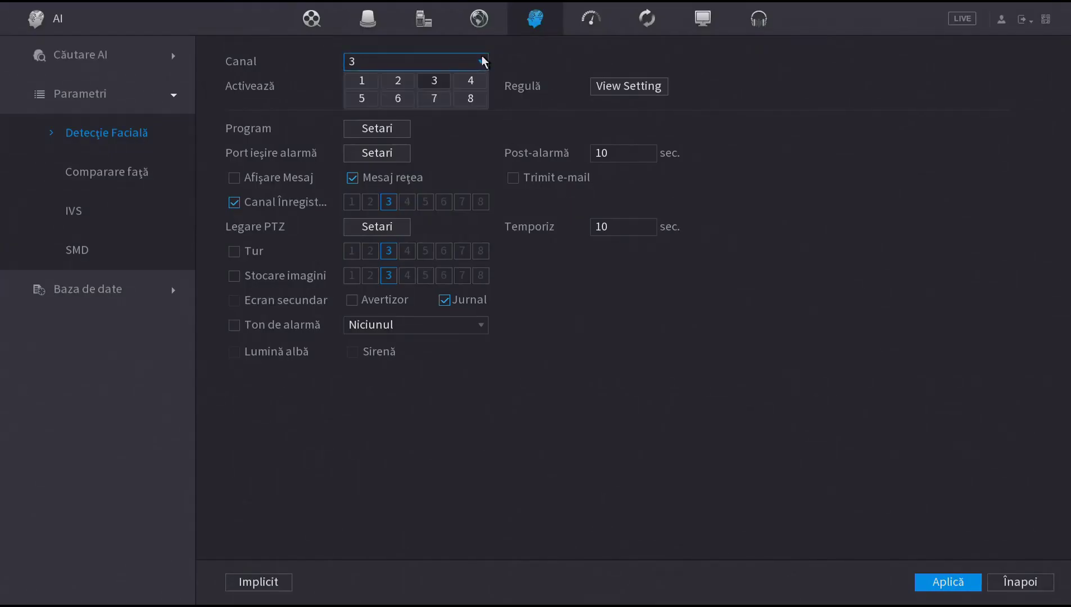
left_click(367, 77)
left_click(615, 89)
left_click_drag(541, 293, 545, 403)
right_click(518, 175)
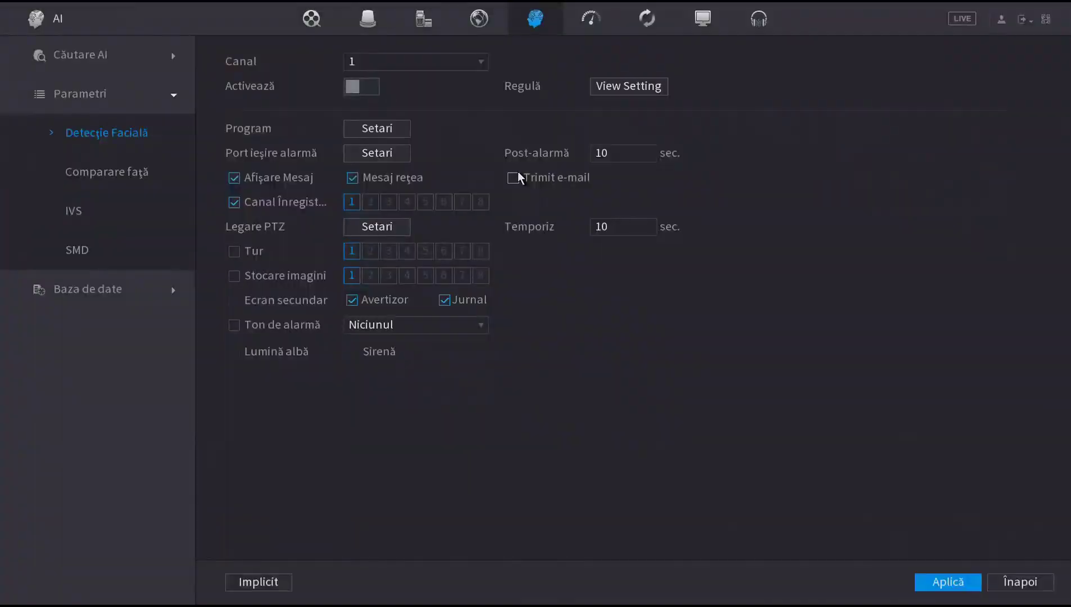
- Open the face comparison parameters for channel 1 and view its schedule and face database list
left_click(125, 169)
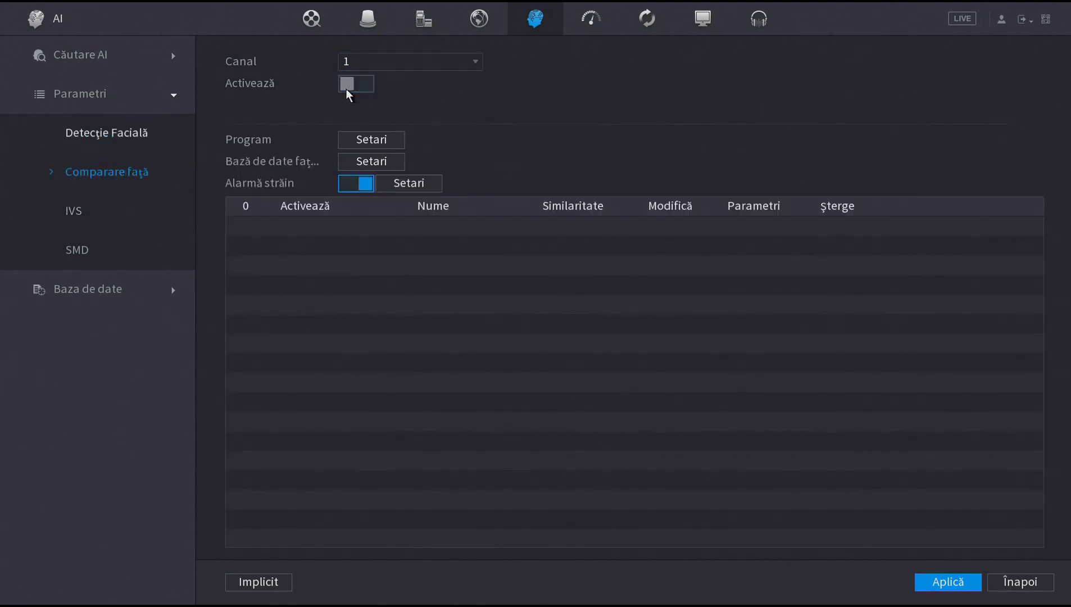
left_click(372, 139)
right_click(445, 182)
left_click(374, 161)
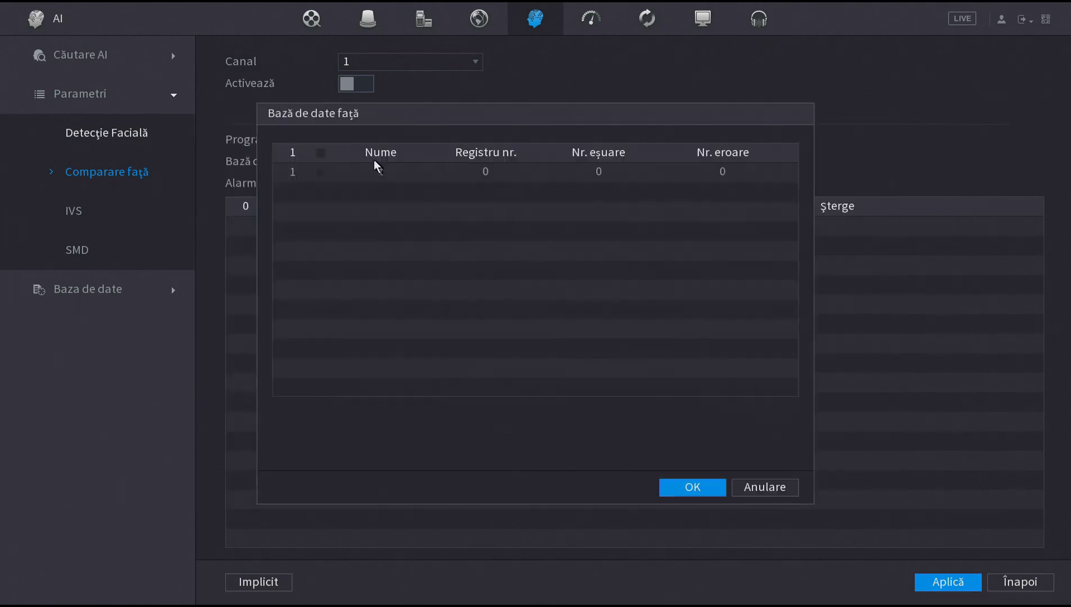
right_click(429, 236)
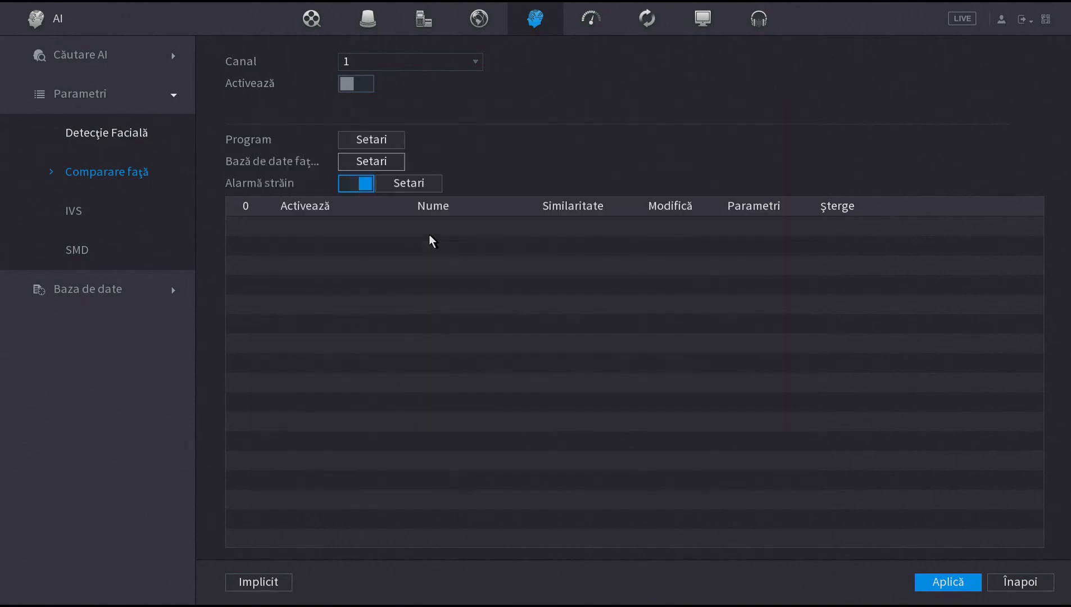
- Open the IVS parameters of channel 1, keep Zona protejată as Regulă1's type and open its zone drawing view
left_click(75, 213)
left_click(496, 109)
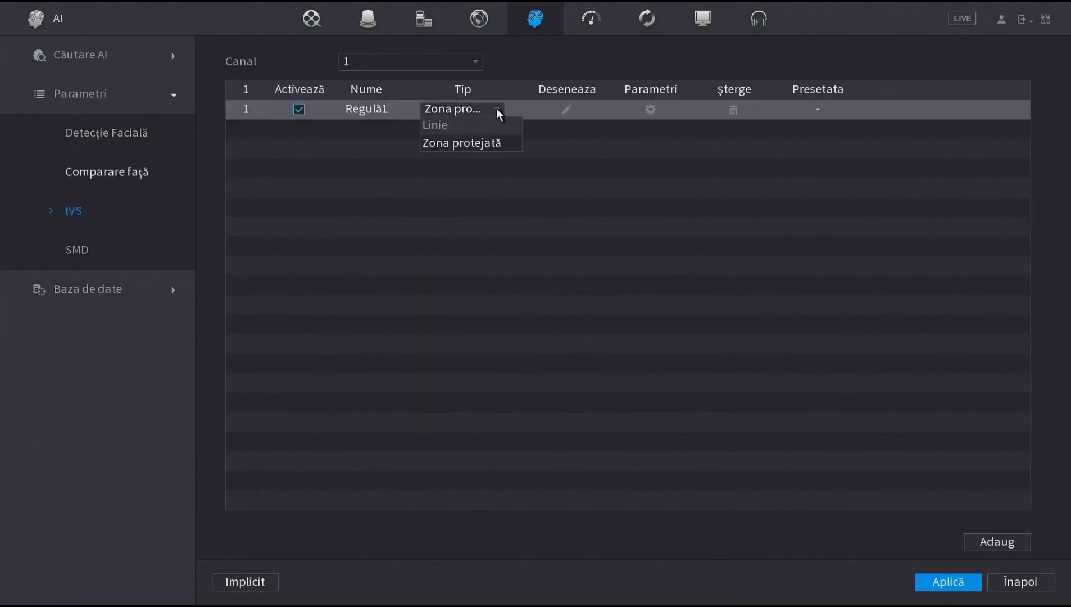
left_click(492, 143)
left_click(567, 111)
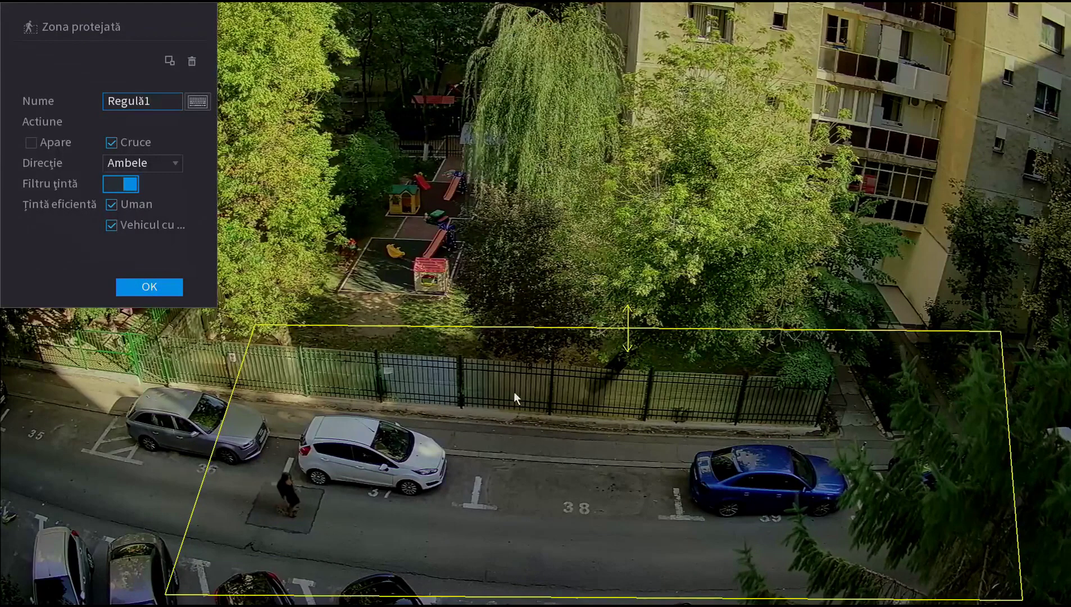
- Review the direction options and target filter of Regulă1's protected zone, keep Ambele with the filter enabled, and confirm
left_click(181, 163)
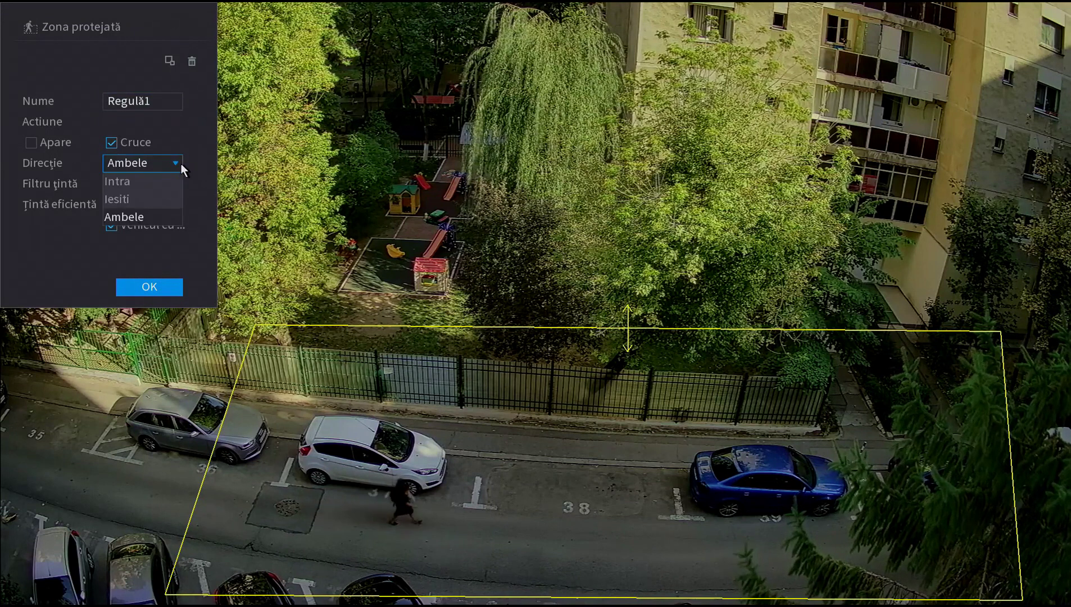
left_click(181, 163)
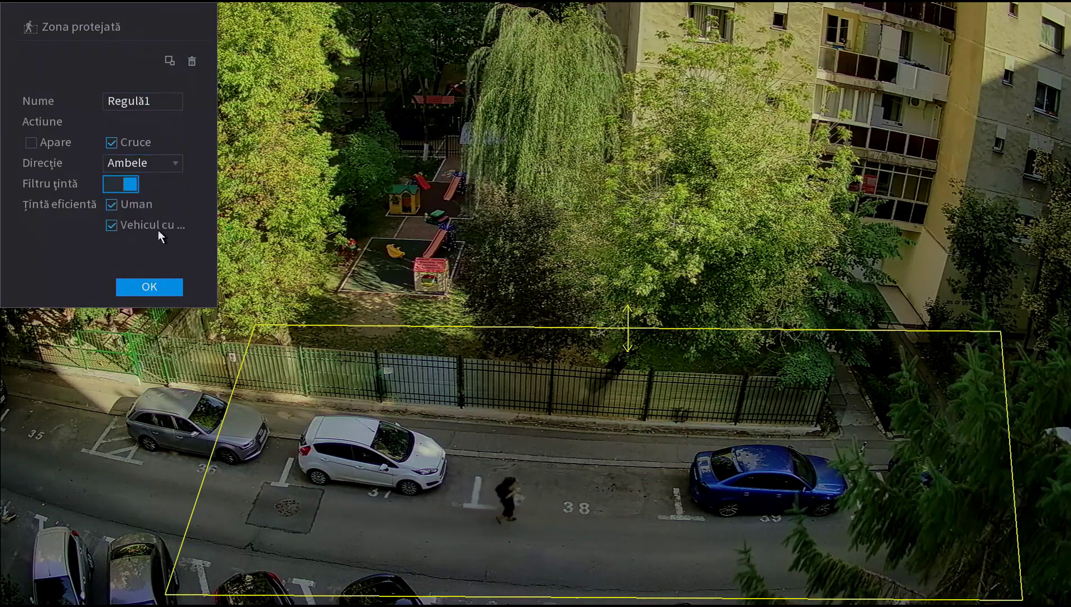
left_click(113, 185)
left_click(113, 184)
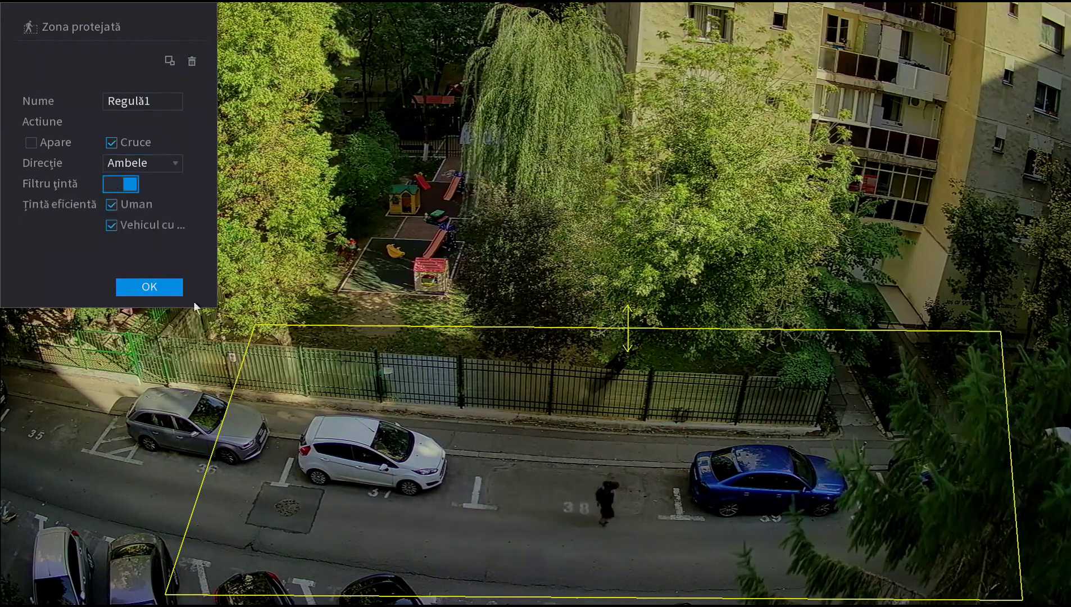
left_click(178, 286)
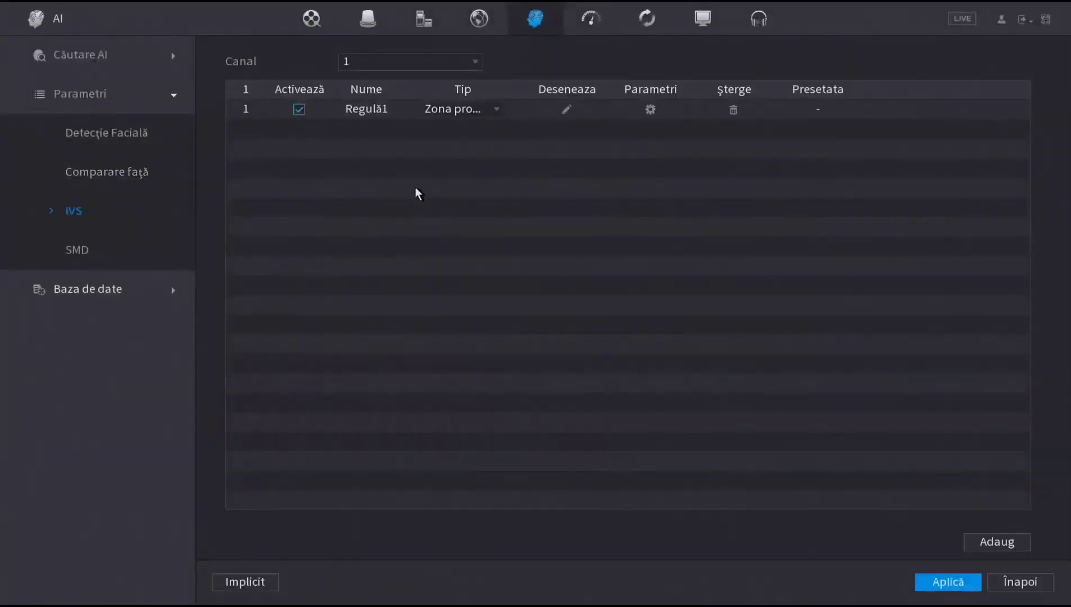
- View the alarm linkage parameters and weekly schedule of Regulă1, leave them as set and return to the main menu
left_click(648, 108)
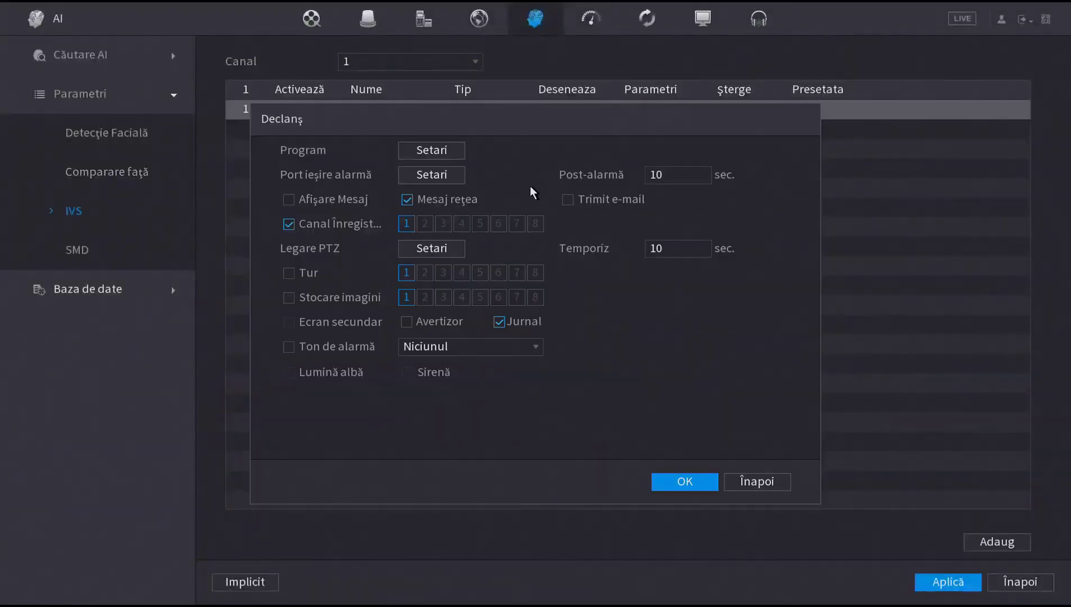
left_click(448, 152)
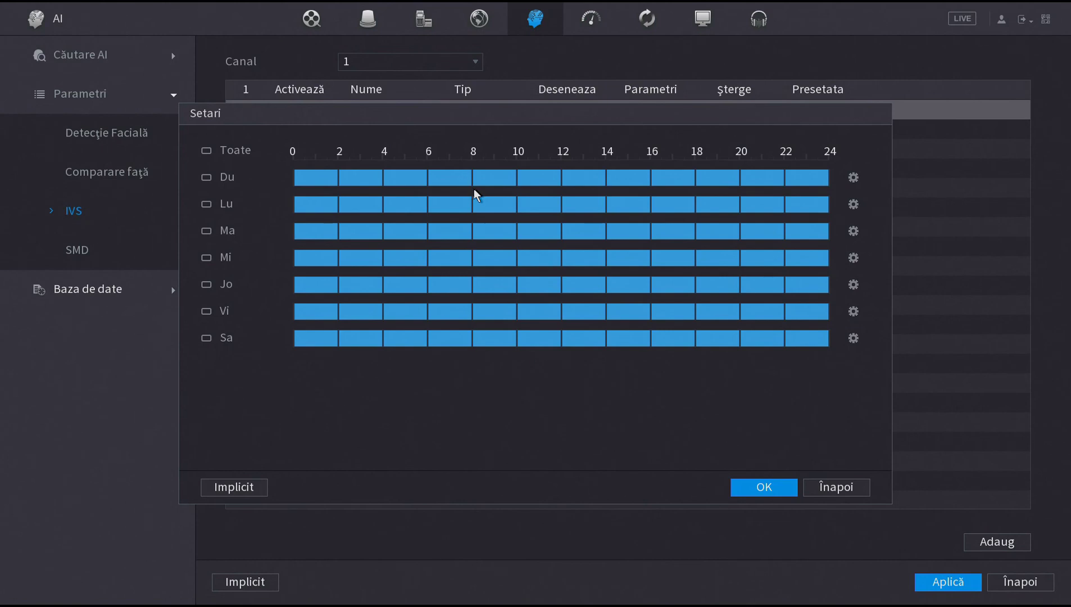
right_click(475, 188)
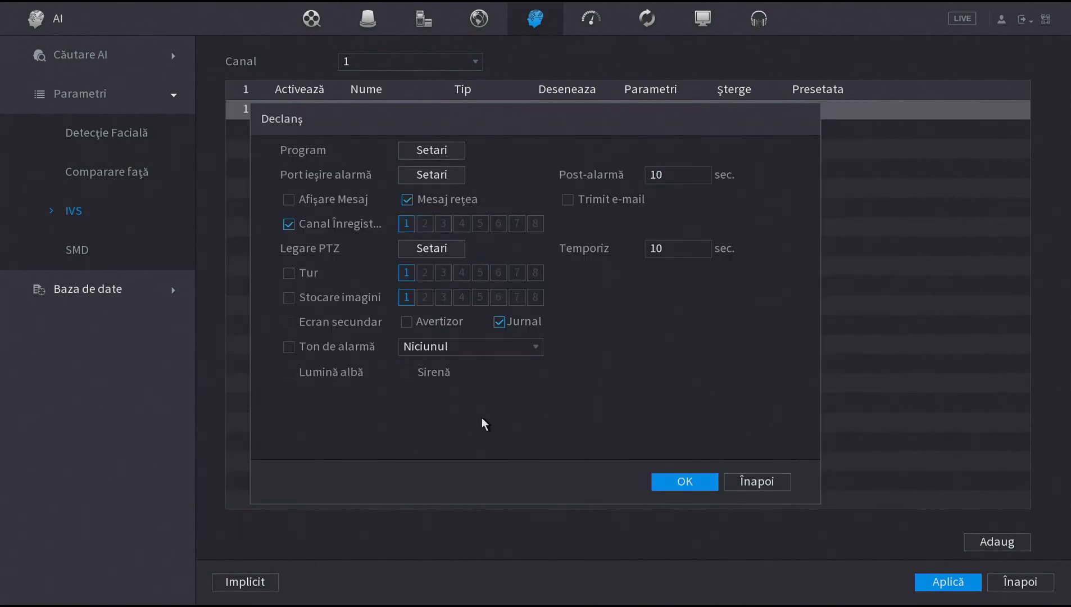
left_click(773, 481)
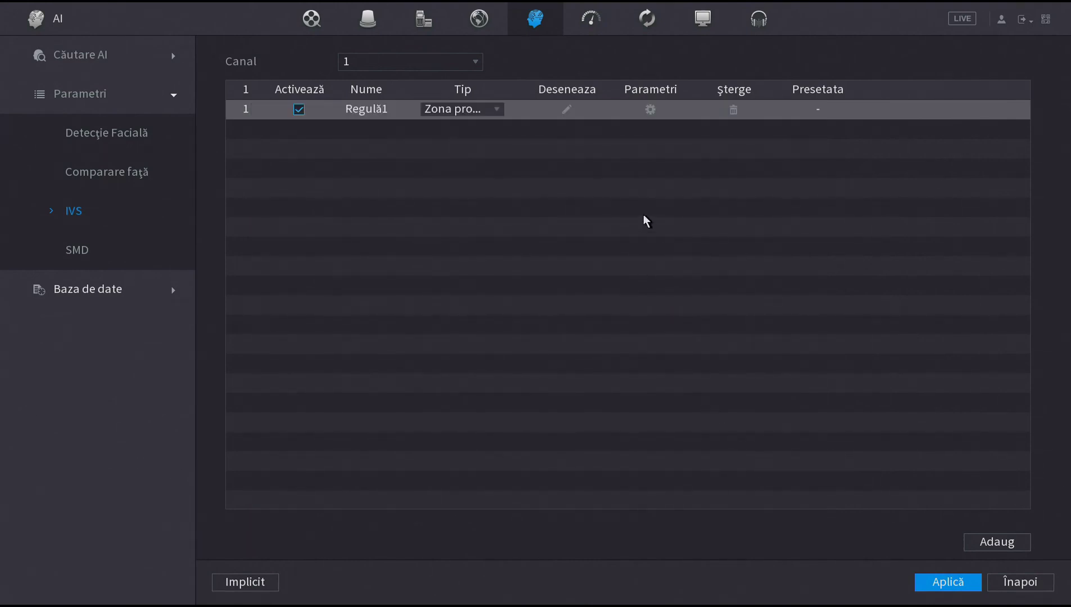
left_click(477, 56)
left_click(477, 56)
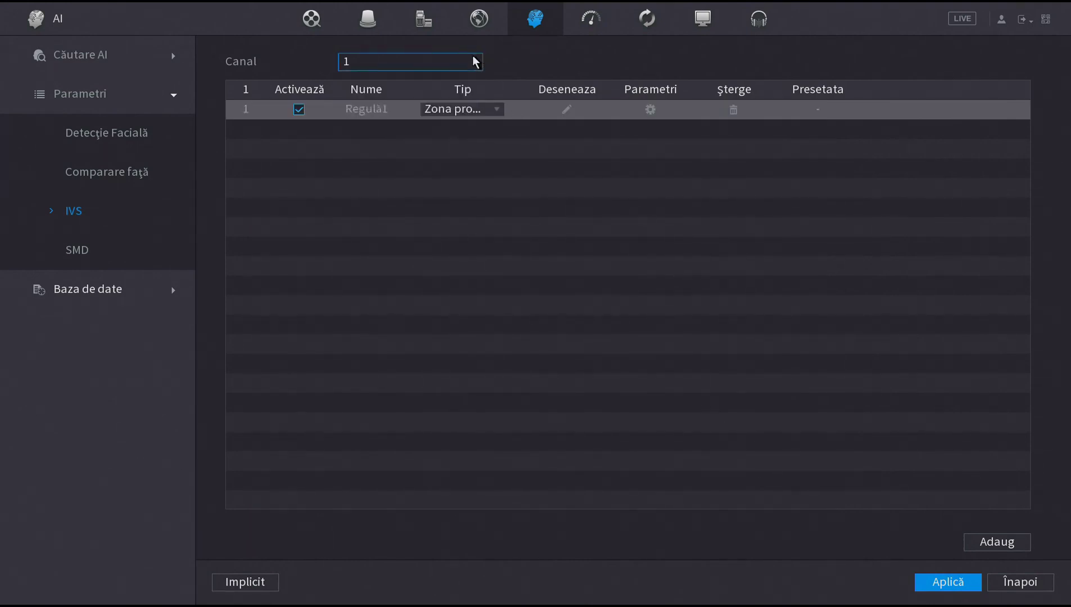
right_click(564, 178)
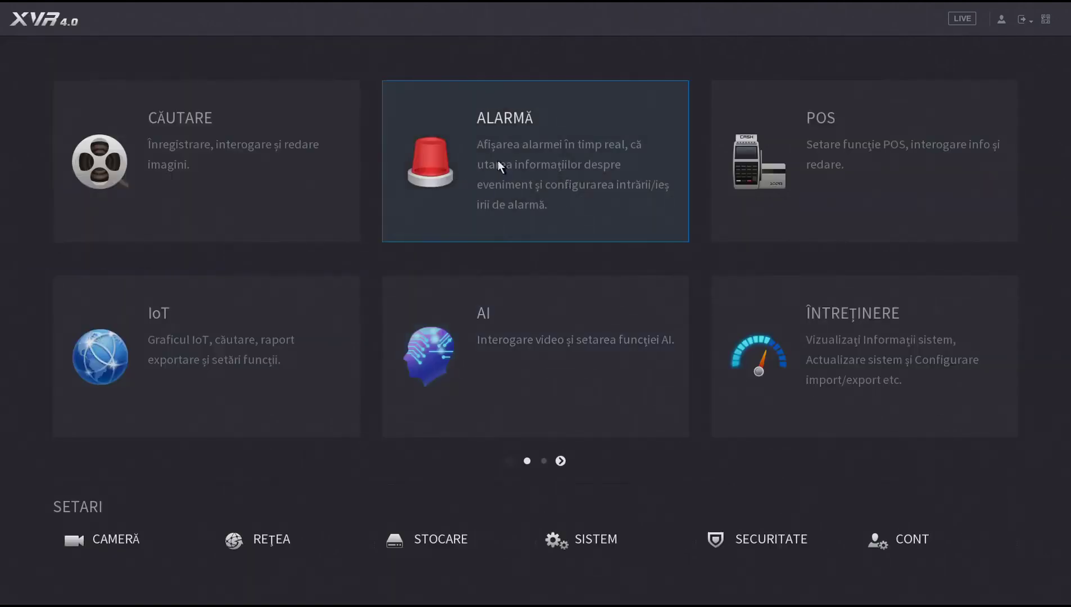
- Open the SMD parameters of channel 1 and review the activation, sensitivity and effective target options, keeping them as set
left_click(558, 301)
left_click(81, 251)
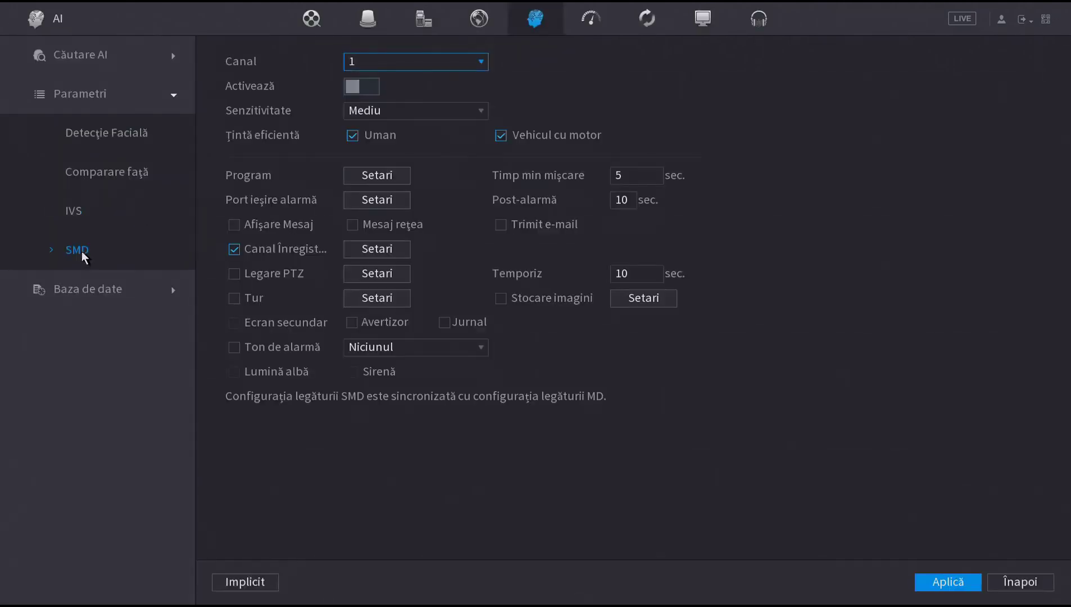
left_click(395, 63)
left_click(375, 89)
left_click(371, 89)
left_click(404, 112)
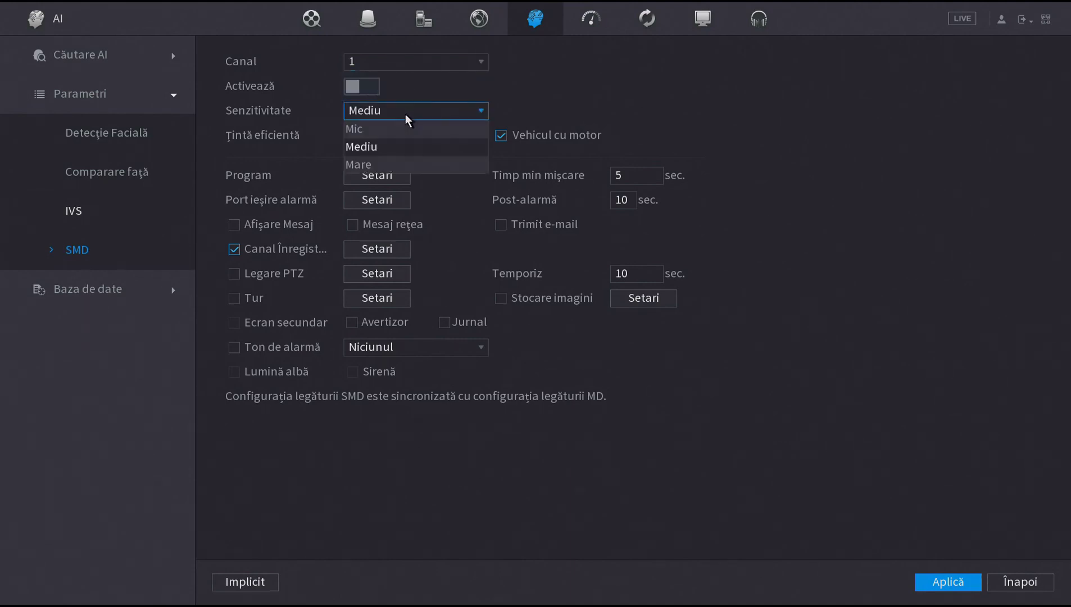
left_click(406, 112)
left_click(500, 136)
left_click(500, 138)
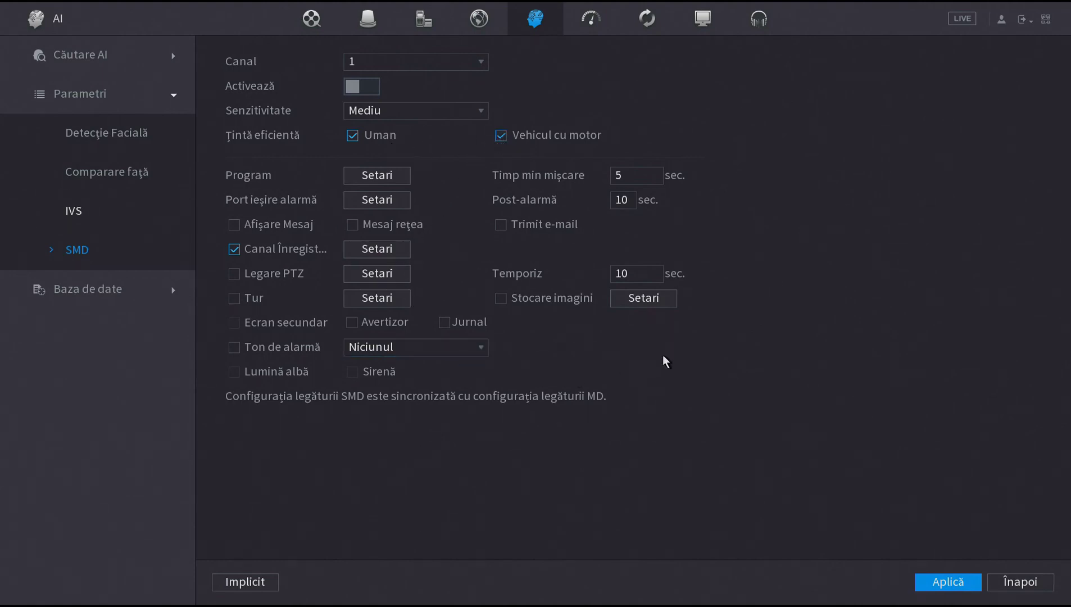
- View the AI face database configuration list and return to the main menu
left_click(119, 292)
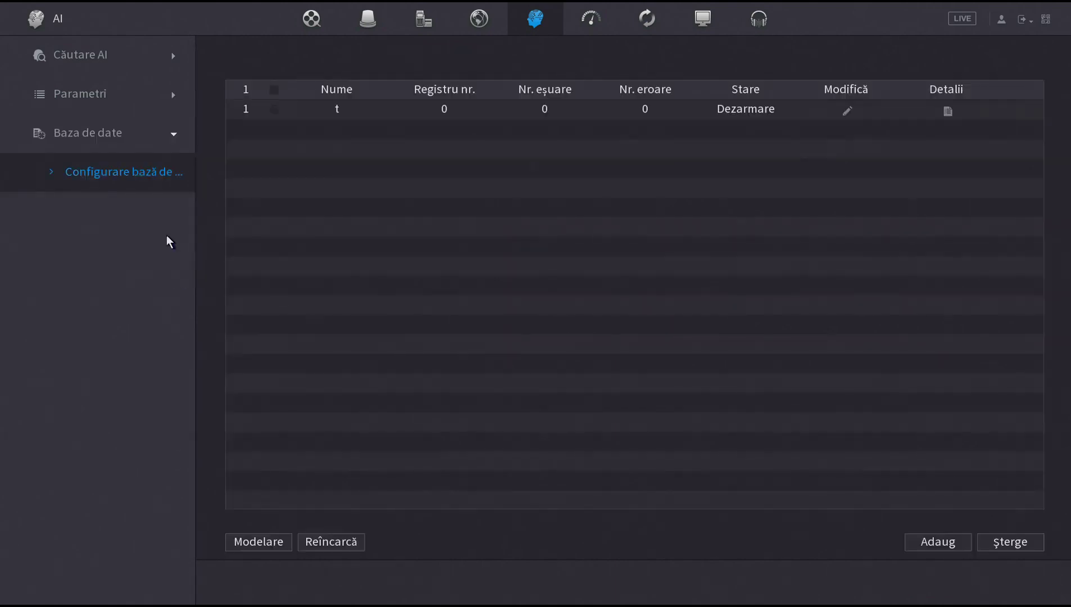
right_click(397, 178)
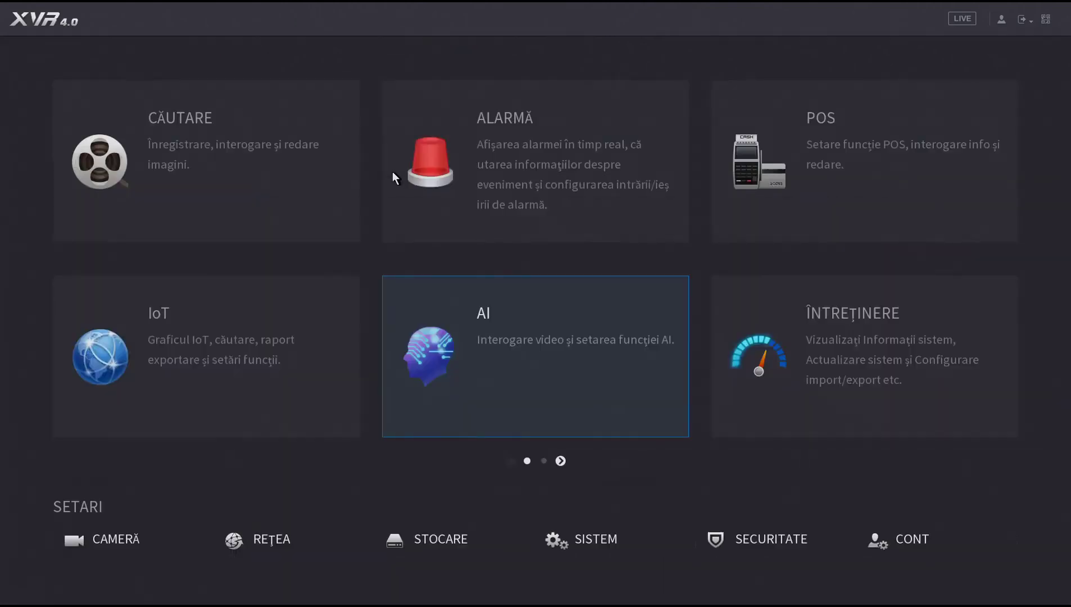
- Open the IoT real-time display and switch its chart from the temperature map to the humidity map
left_click(229, 324)
left_click(101, 55)
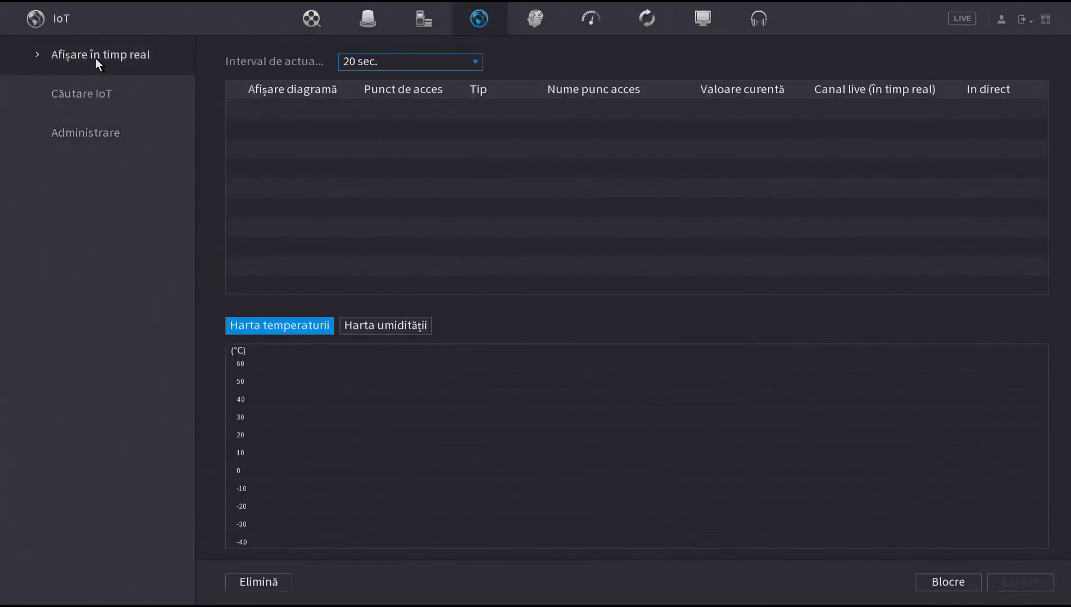
left_click(410, 325)
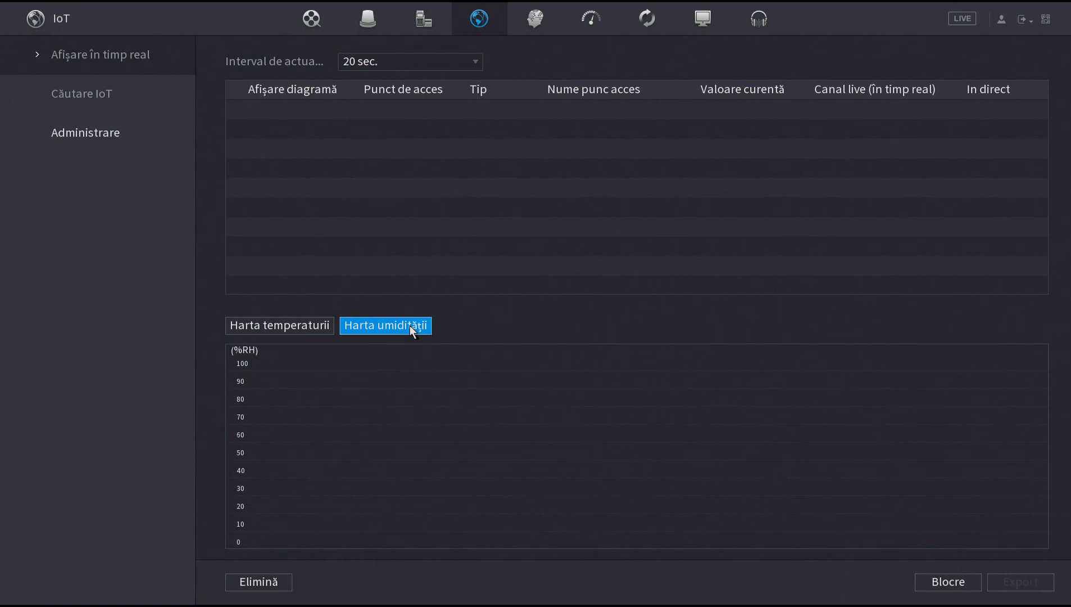
- Open the IoT search and review its access point, display type and state filter options
left_click(114, 100)
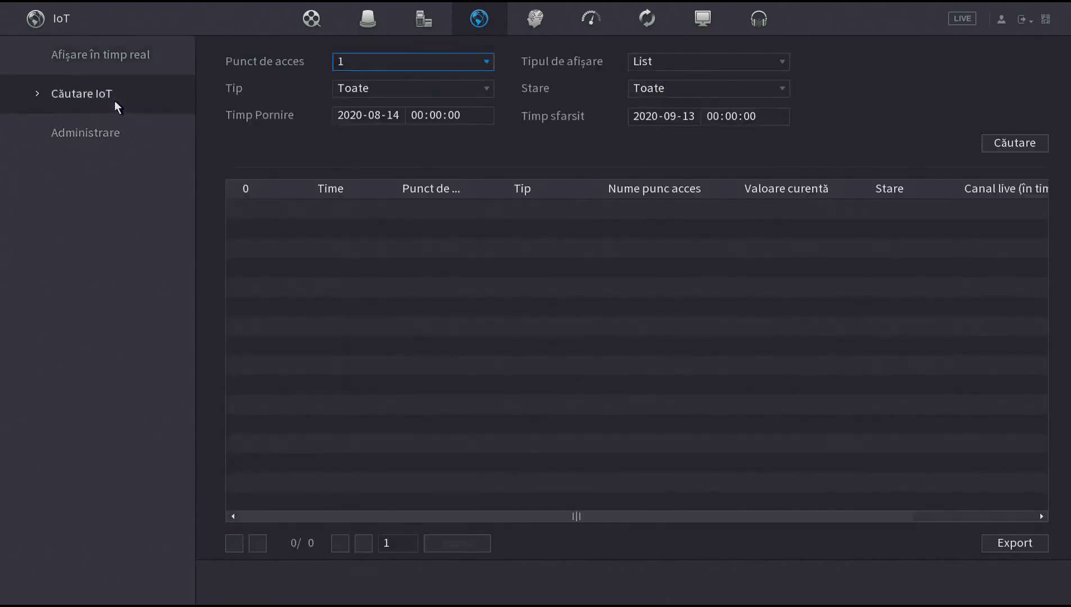
left_click(376, 59)
left_click(377, 59)
left_click(645, 61)
left_click(649, 61)
left_click(678, 89)
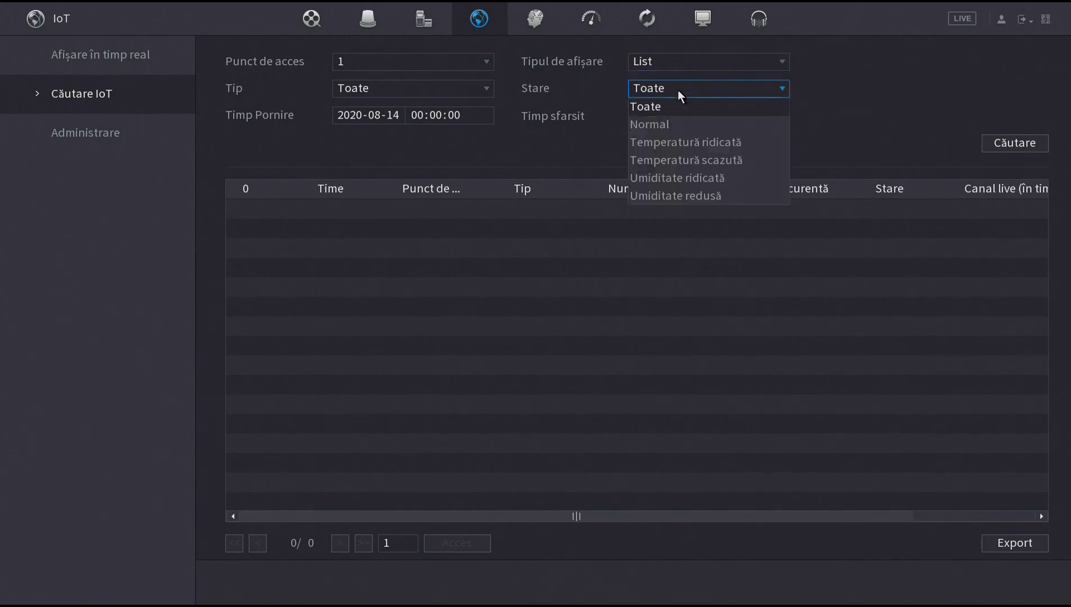
left_click(678, 89)
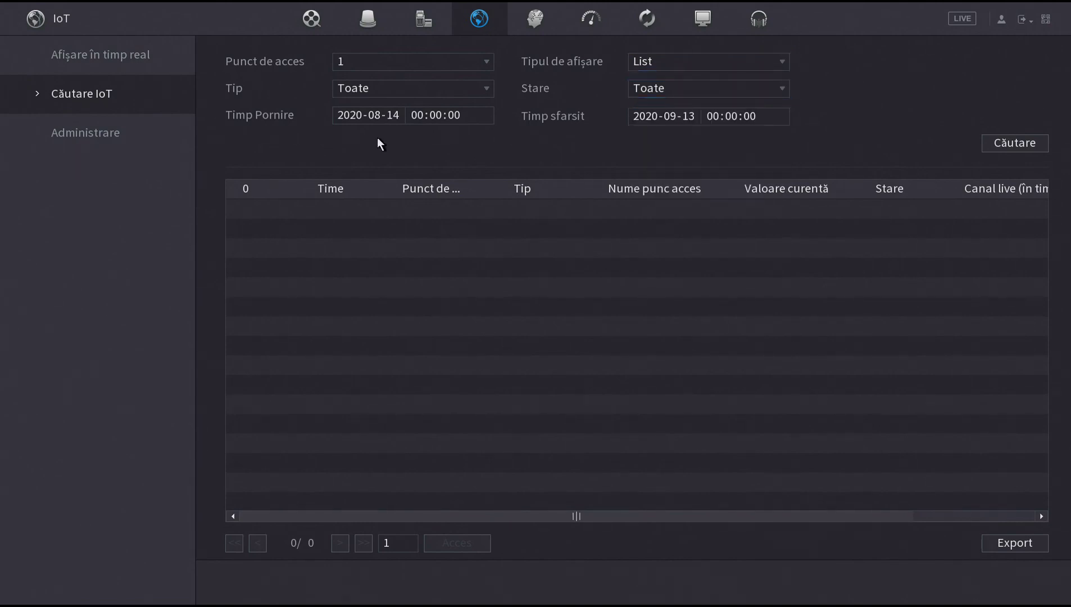
- Review the IoT administration pages for sensor pairing, temperature/humidity, wireless detector and wireless siren, and return to the main menu
left_click(124, 143)
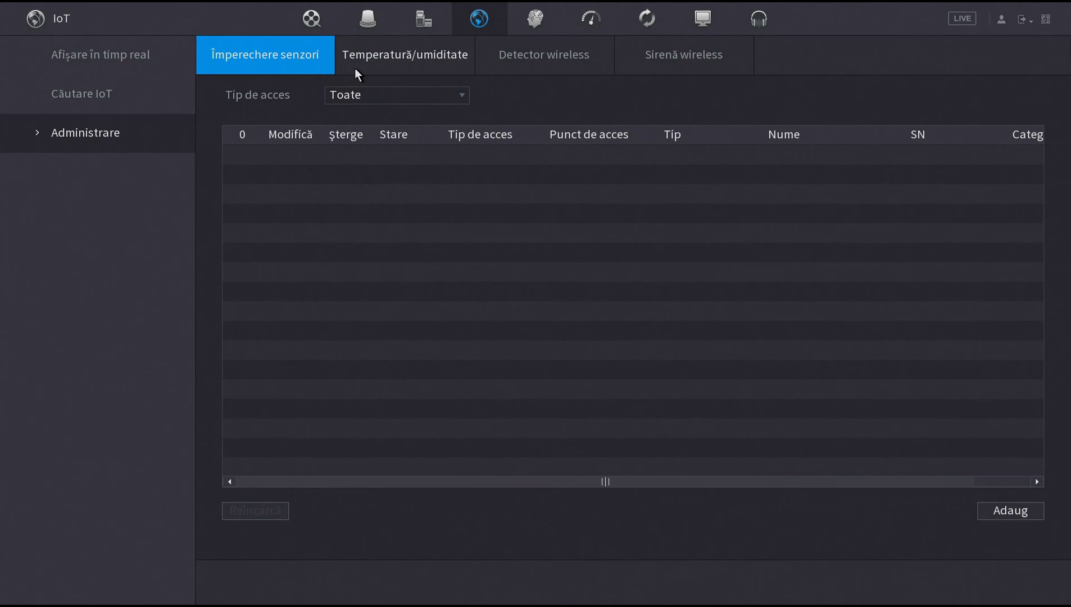
left_click(366, 96)
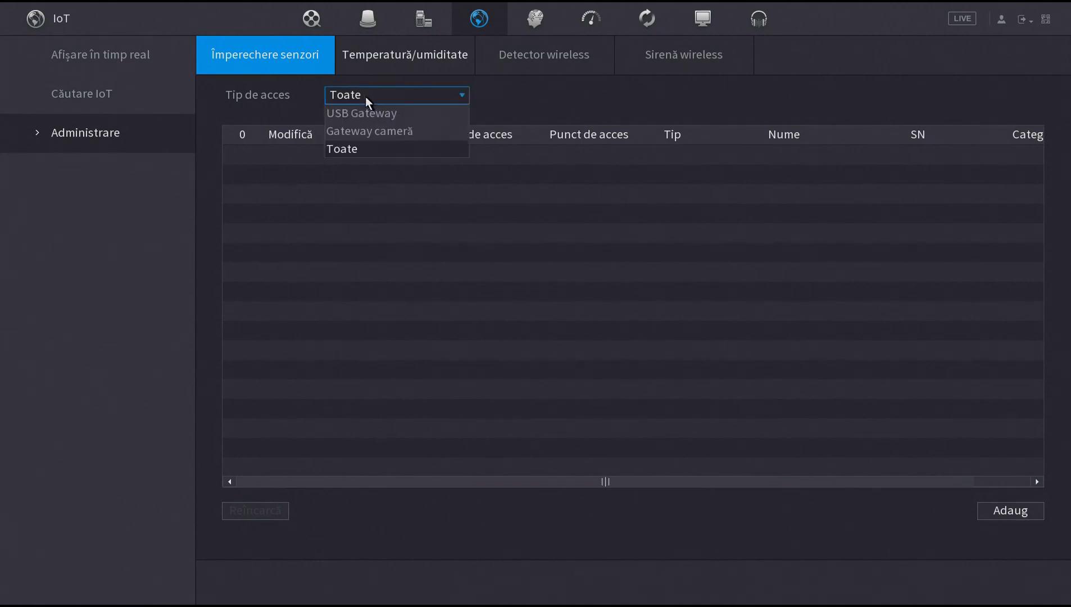
left_click(365, 93)
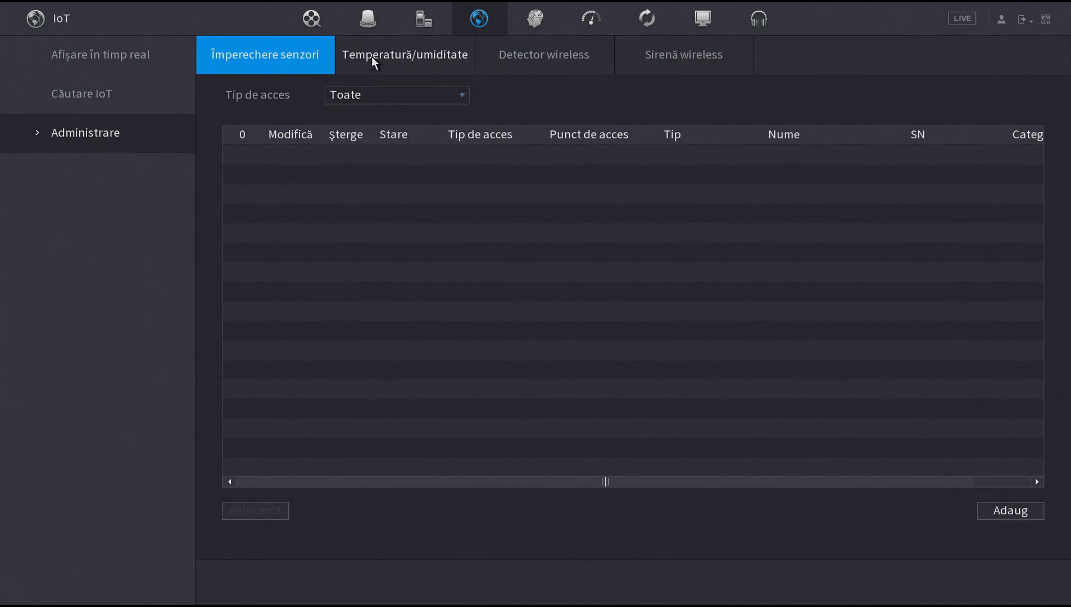
left_click(372, 56)
left_click(542, 52)
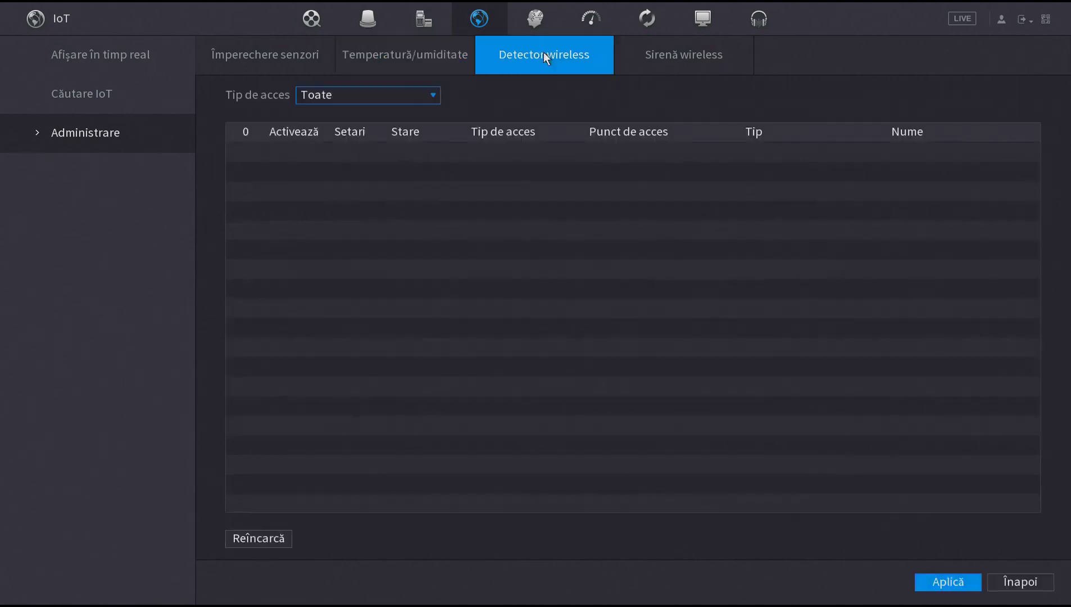
left_click(674, 53)
right_click(568, 135)
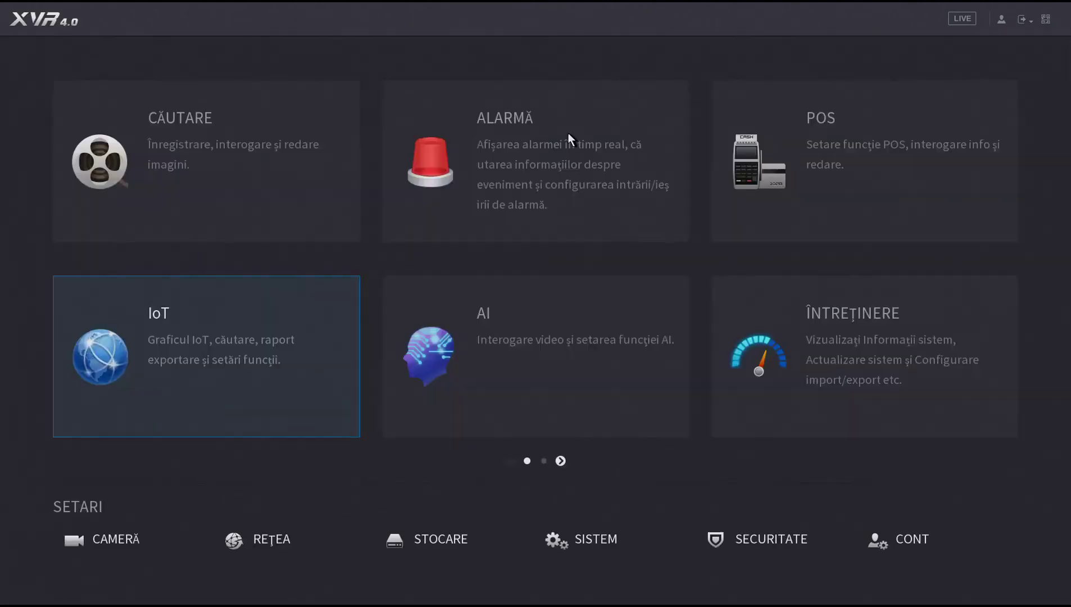
- Open the recording search, play the 12 September 2020 footage from about 12:32 and enlarge the Channel1 view
left_click(207, 145)
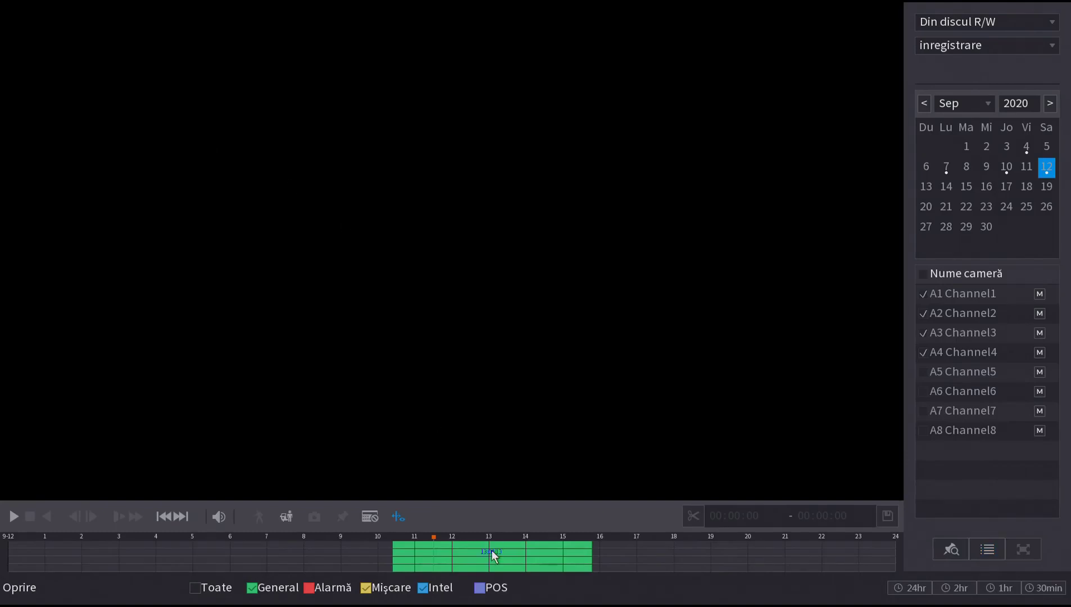
left_click(472, 553)
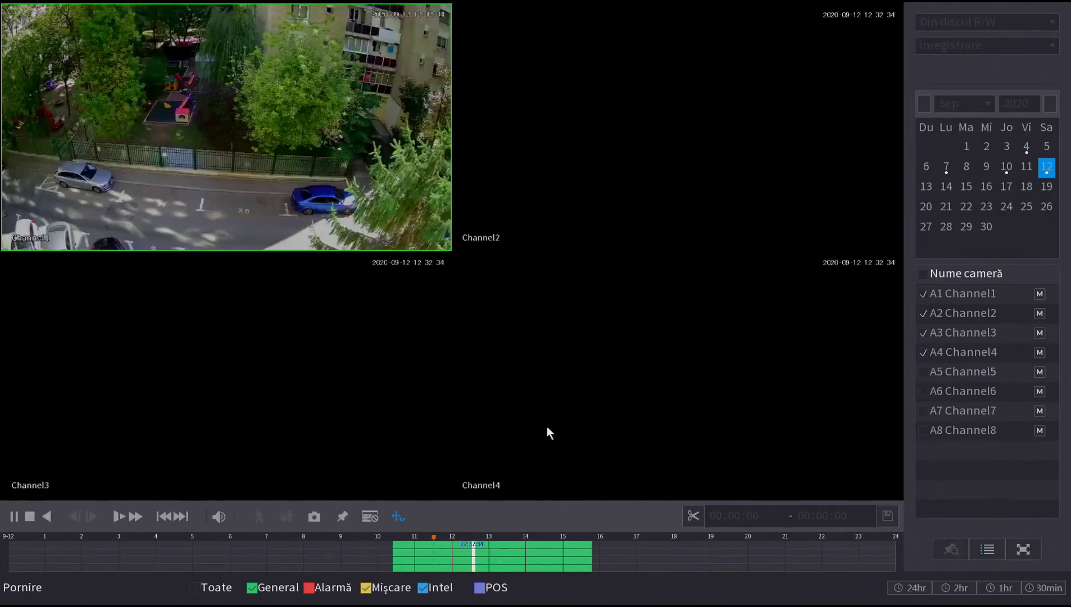
double_click(337, 140)
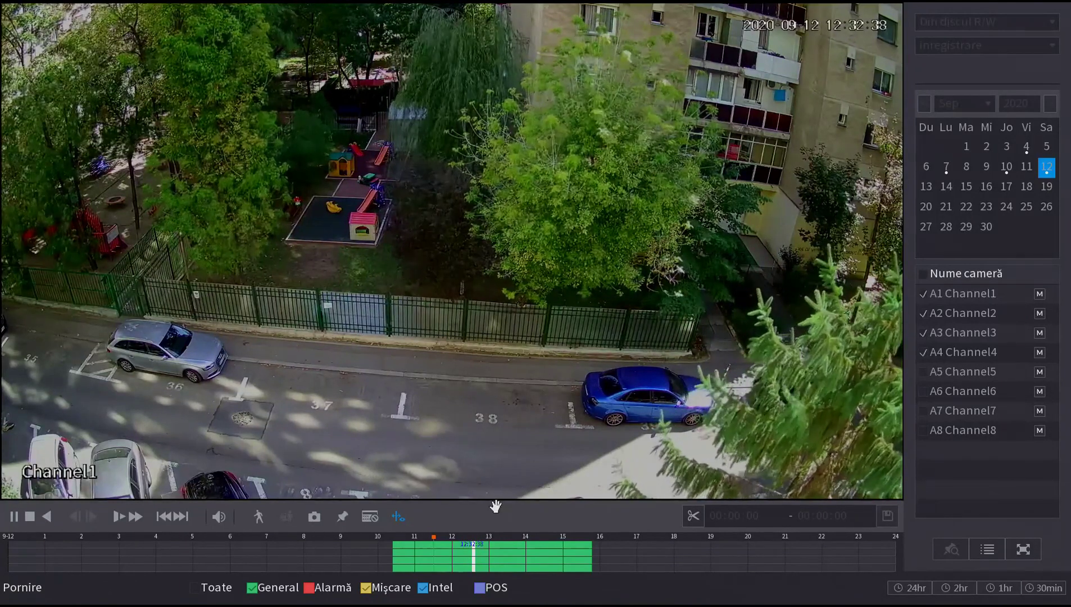
- Jump the Channel1 playback to about 14:37 and about 15:13, and exit playback to the main menu
left_click(549, 566)
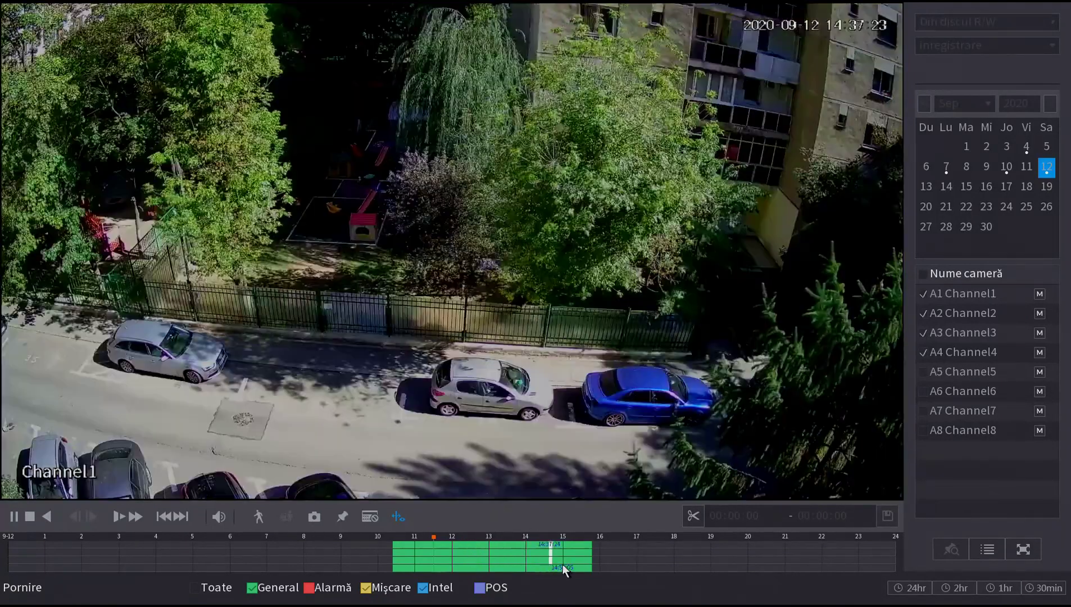
left_click(572, 559)
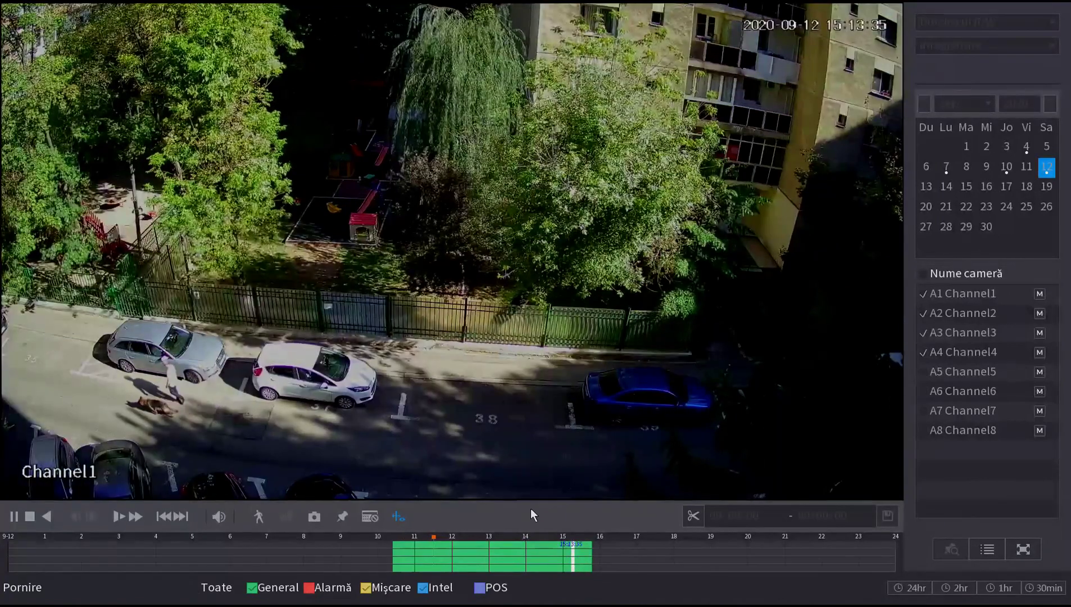
double_click(460, 173)
right_click(461, 173)
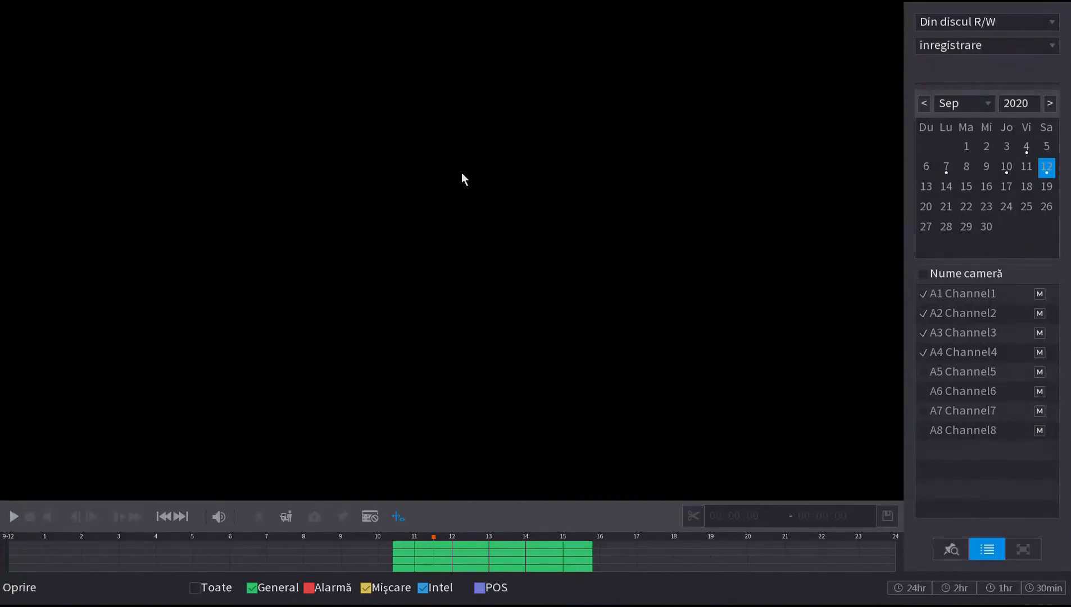
right_click(461, 173)
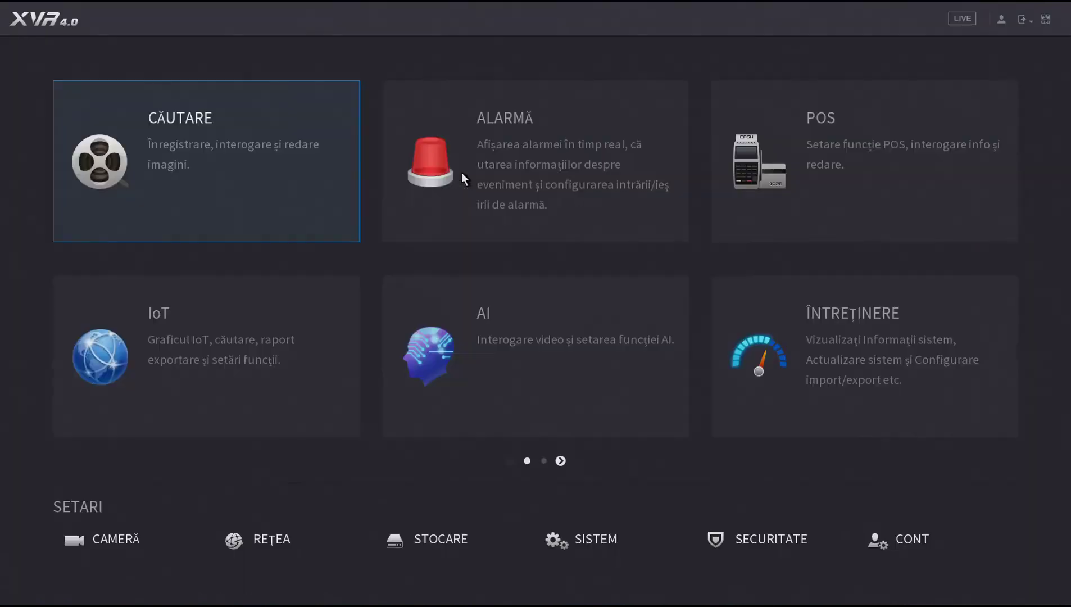
- Open the alarm information log and play back the 12 September 2020 events logged at 14:08:41, 14:39:49 and 15:44:55
left_click(525, 163)
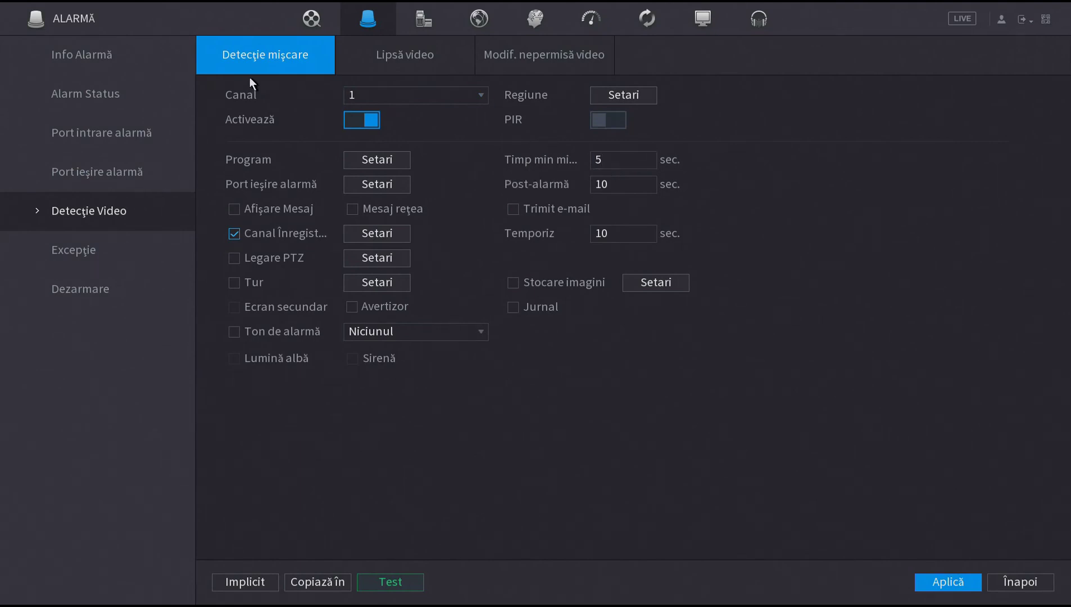
left_click(80, 63)
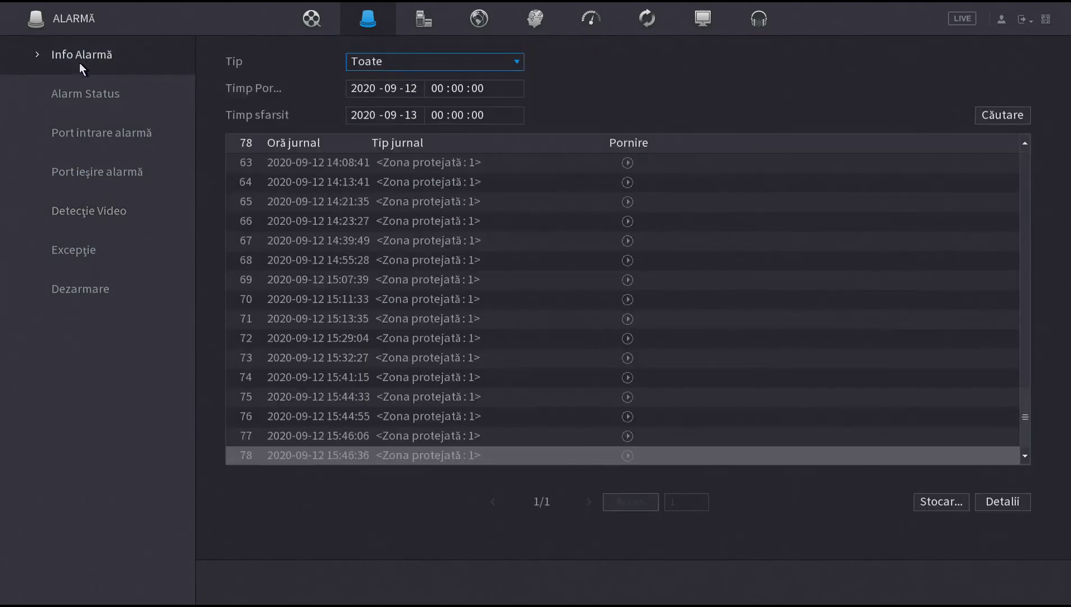
left_click(627, 163)
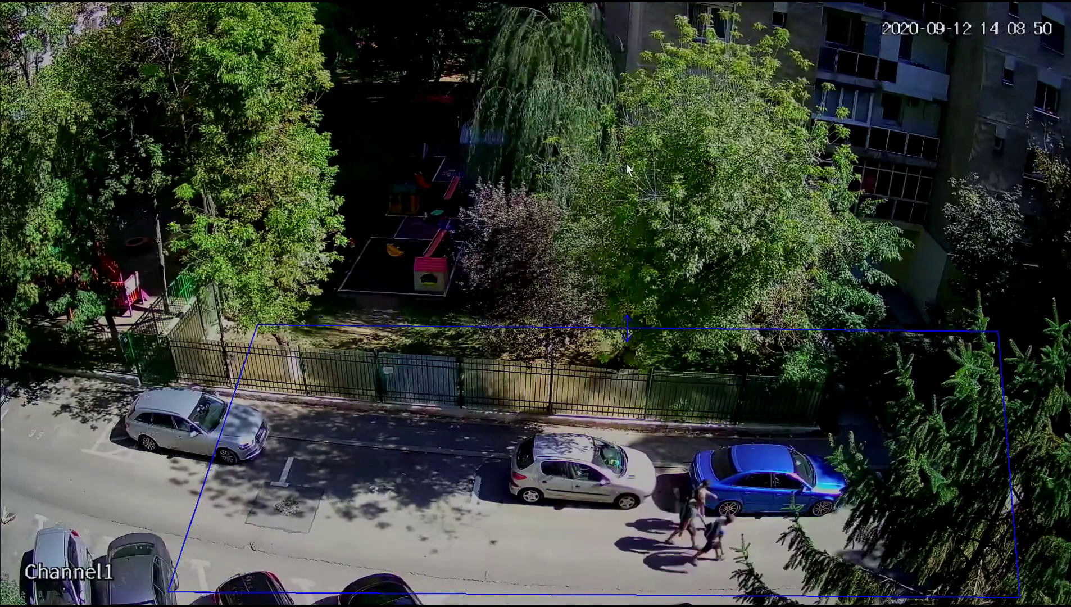
right_click(569, 142)
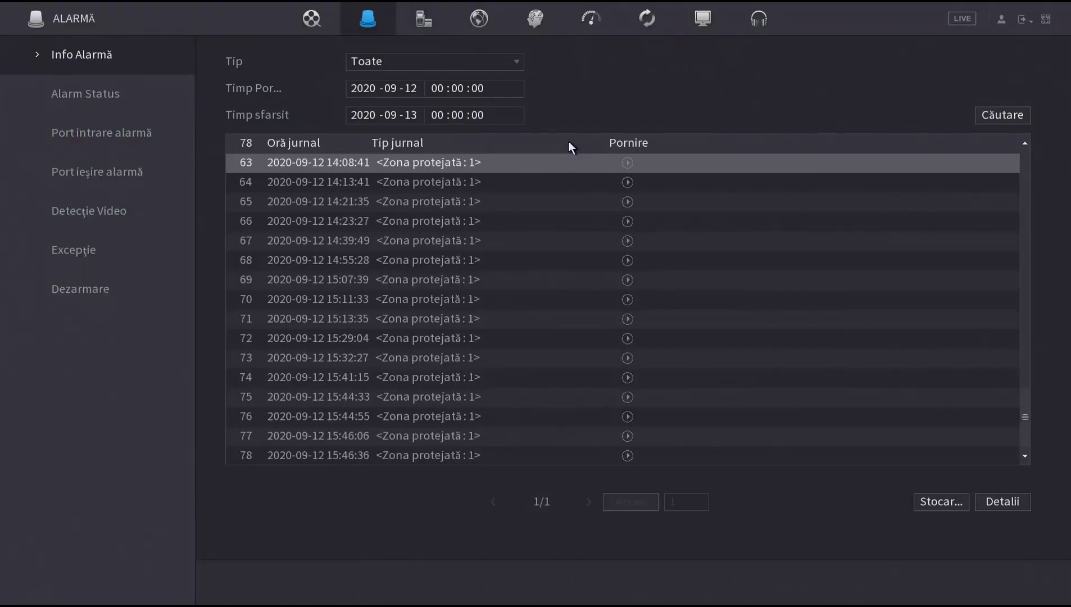
left_click(631, 241)
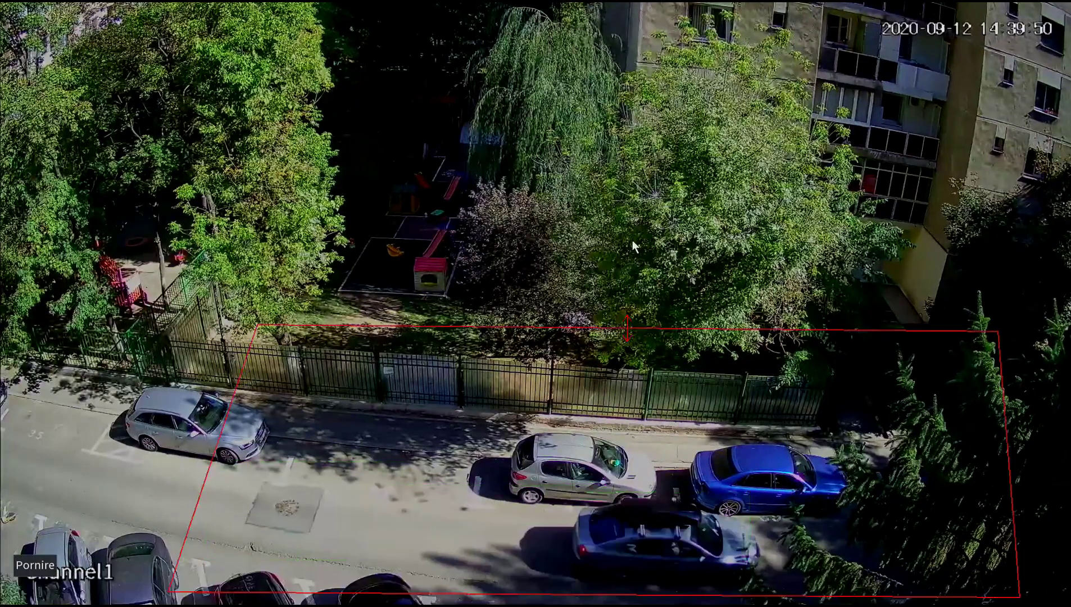
right_click(633, 240)
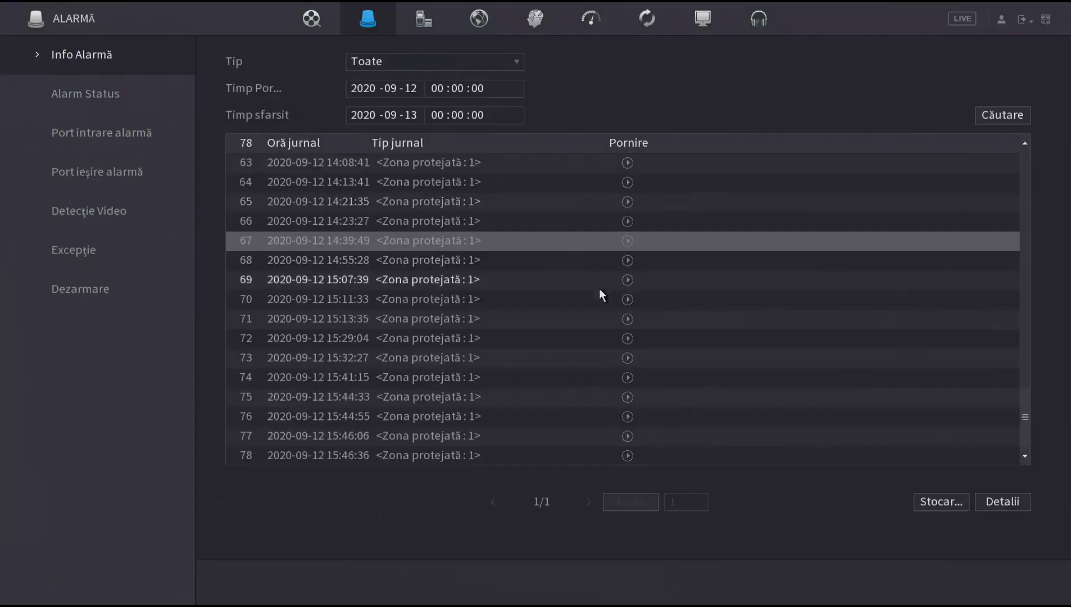
left_click(629, 415)
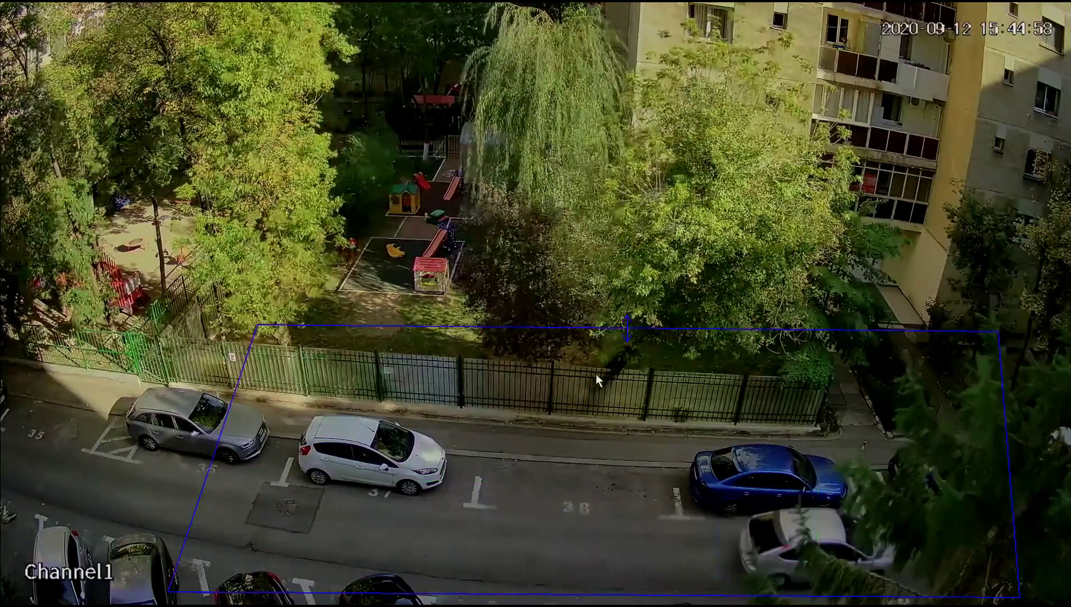
right_click(517, 248)
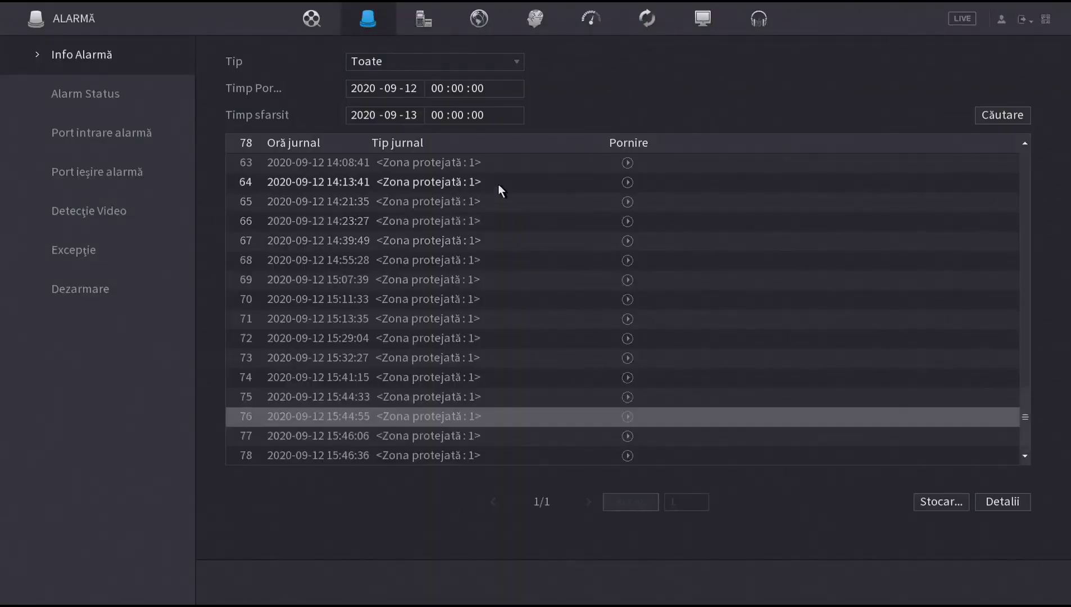
- Review the alarm log's type filter, the alarm status, the alarm input port and the alarm output port's mode, white light and siren settings
left_click(516, 53)
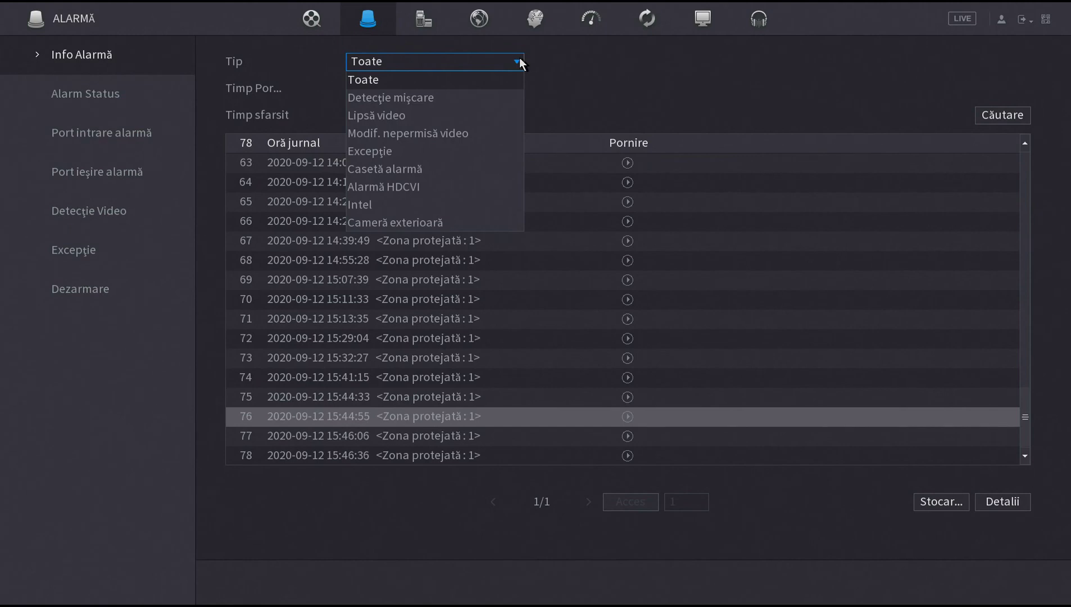
left_click(520, 58)
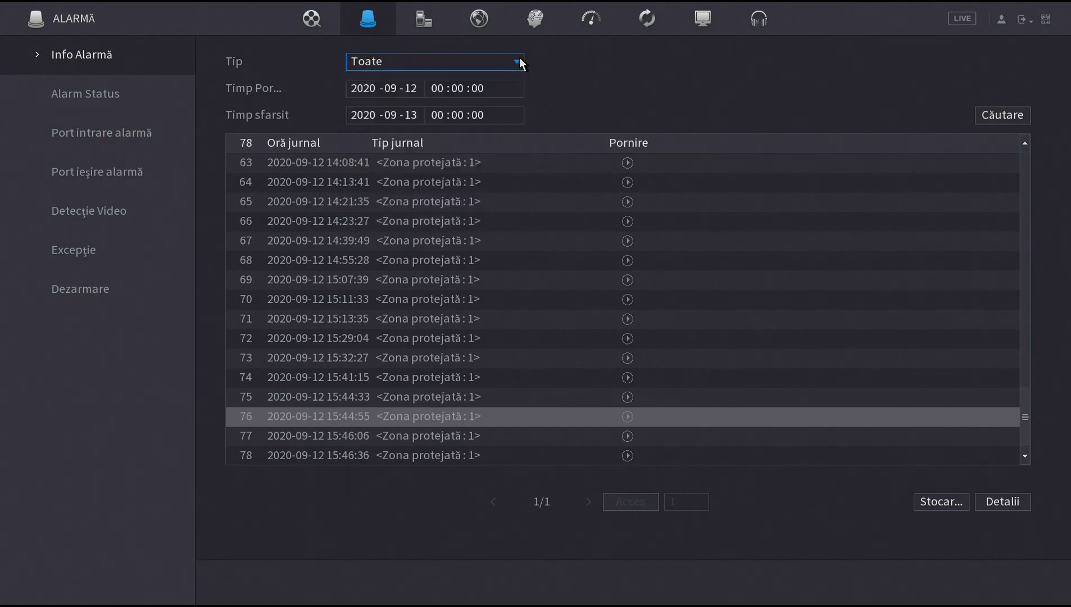
left_click(101, 94)
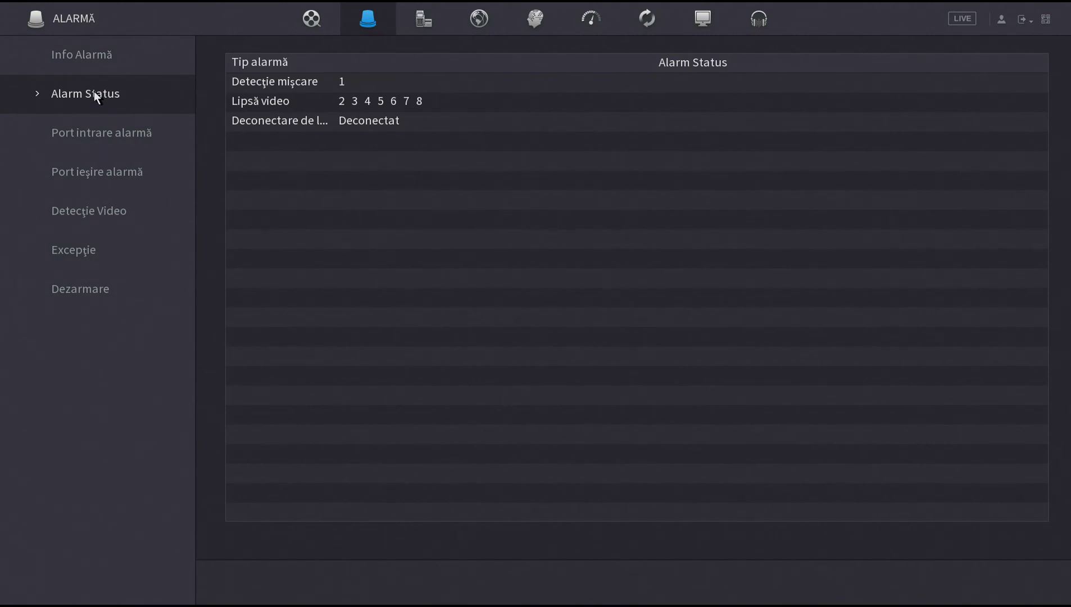
left_click(118, 134)
left_click(515, 380)
left_click(115, 169)
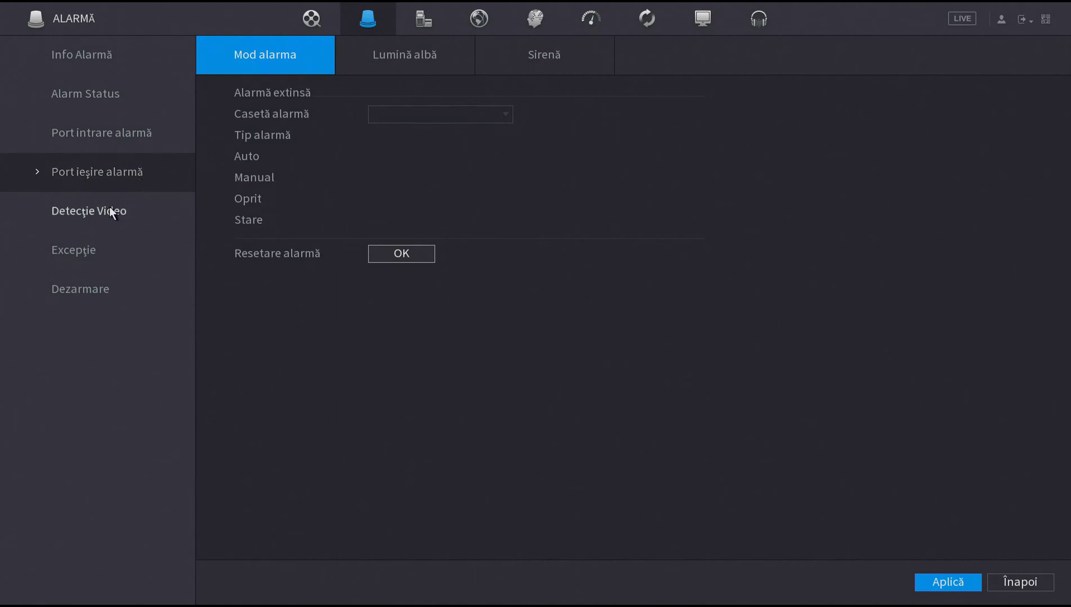
left_click(401, 55)
left_click(561, 62)
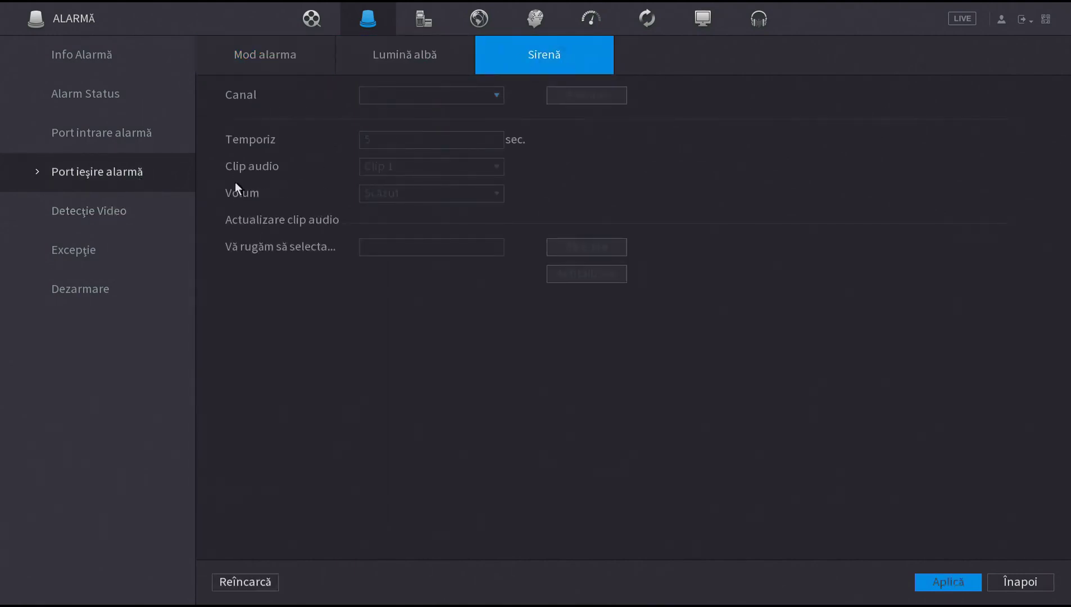
- In channel 1's motion detection schedule, copy Sunday's 00:00-24:00 period to all days and save the schedule
left_click(108, 208)
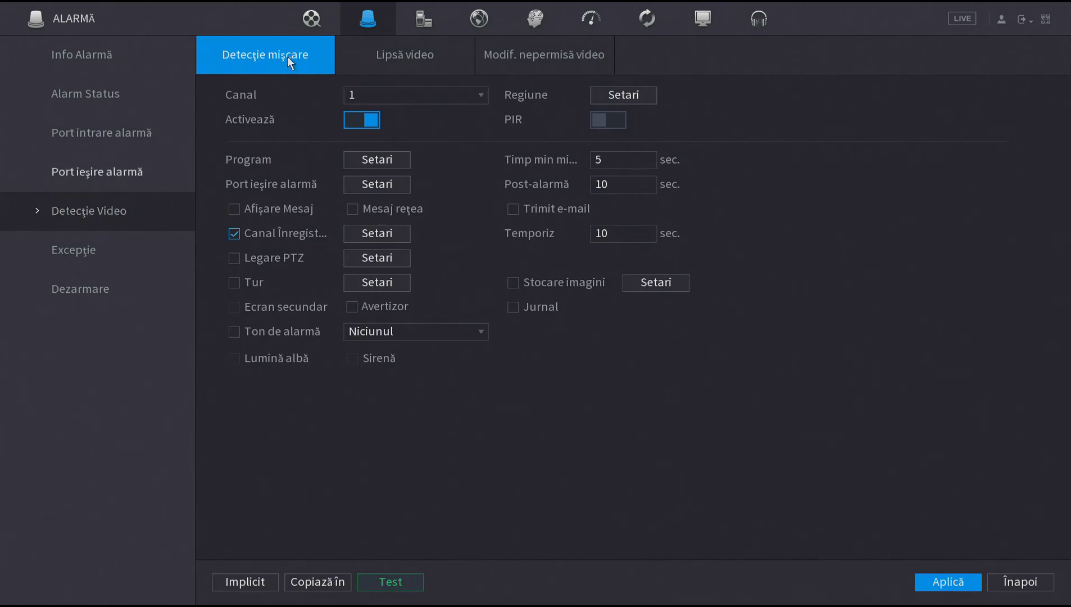
left_click(386, 161)
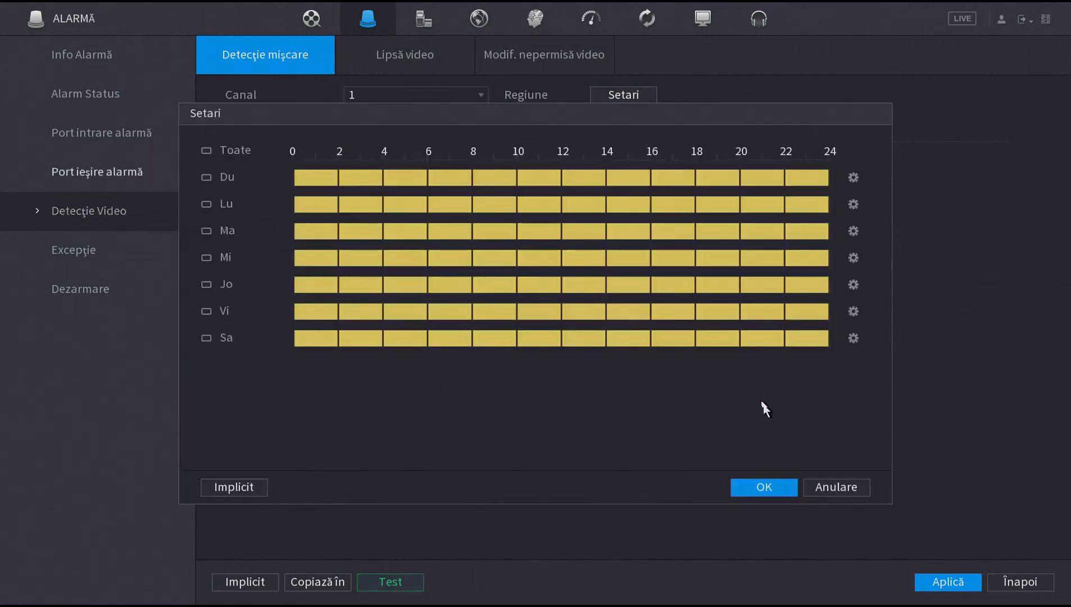
left_click(853, 177)
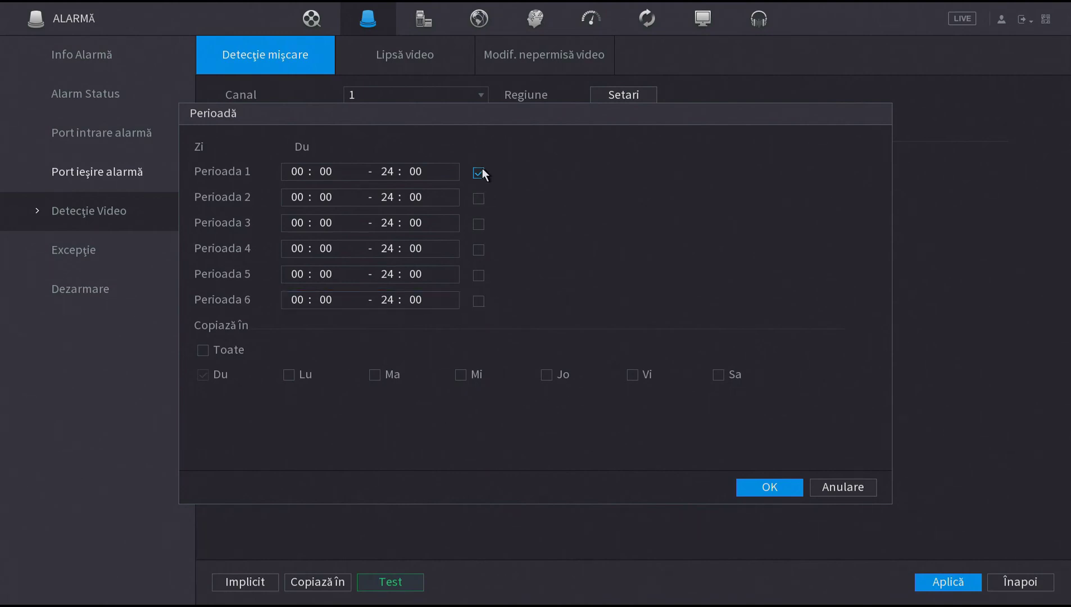
left_click(202, 350)
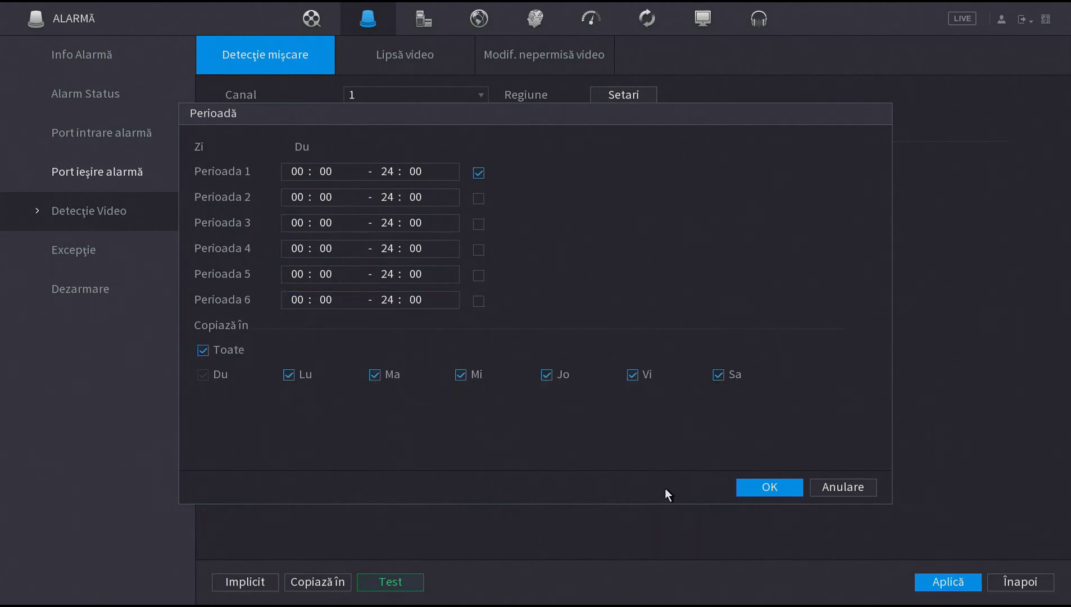
left_click(763, 487)
left_click(786, 486)
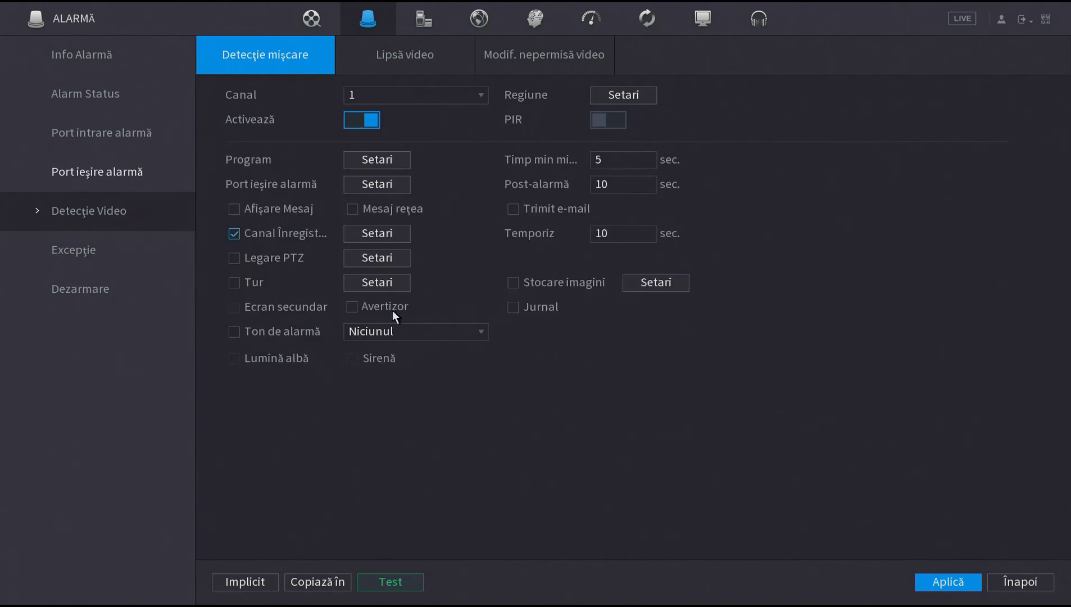
- Review the disk and network exception event types and the disarming settings, and return to the main menu
left_click(107, 246)
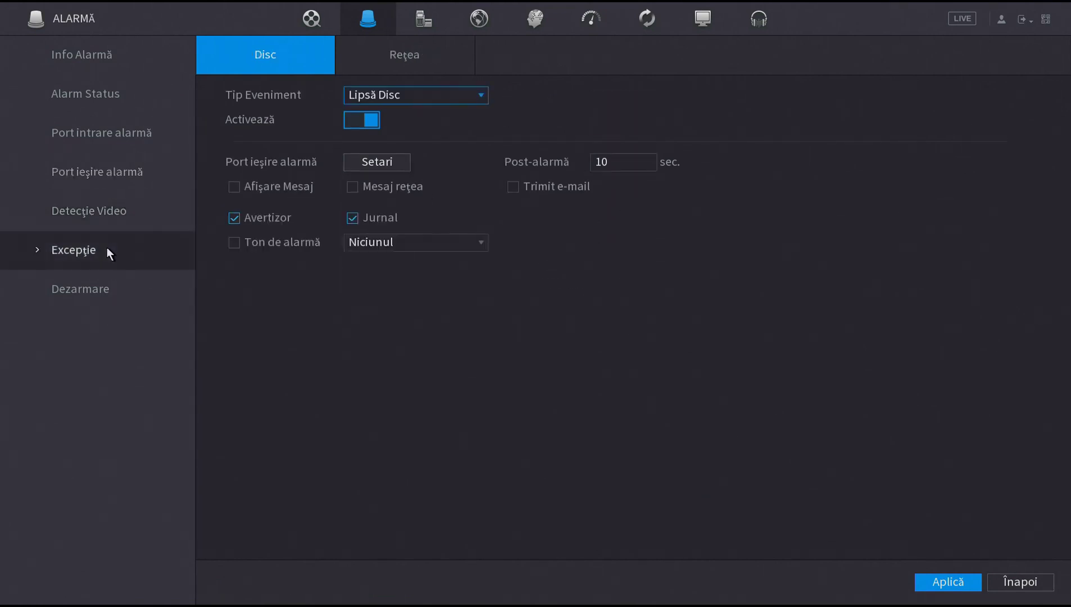
left_click(446, 98)
left_click(443, 95)
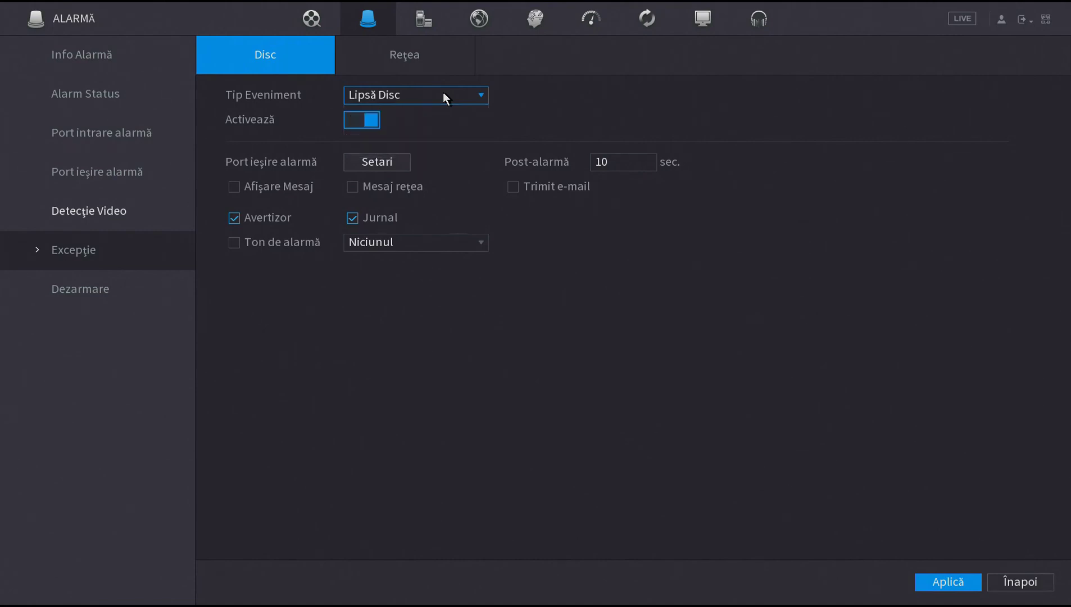
left_click(405, 50)
left_click(460, 98)
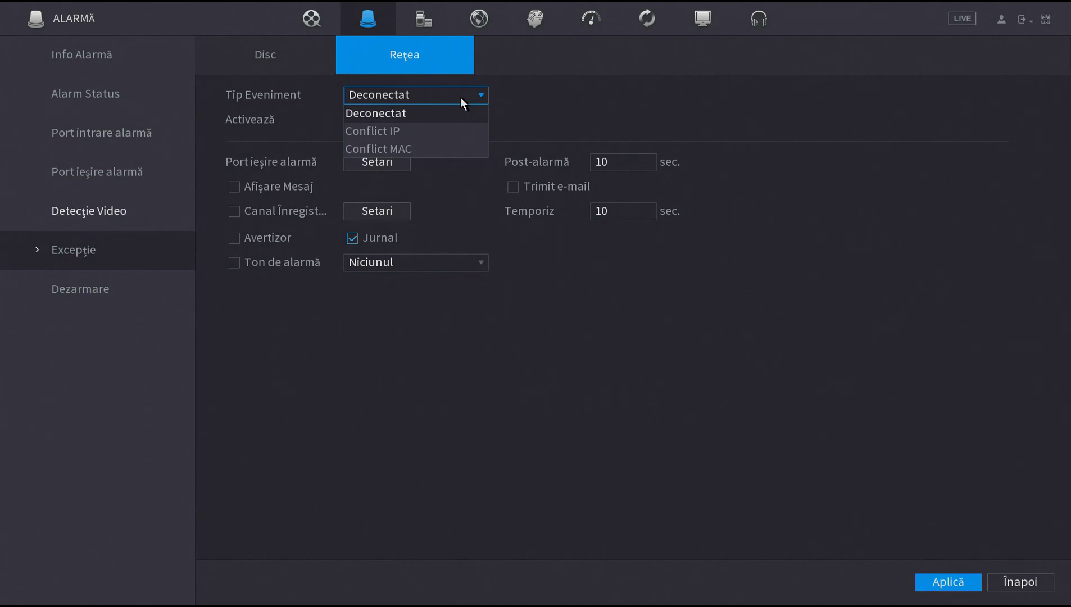
left_click(460, 97)
left_click(102, 287)
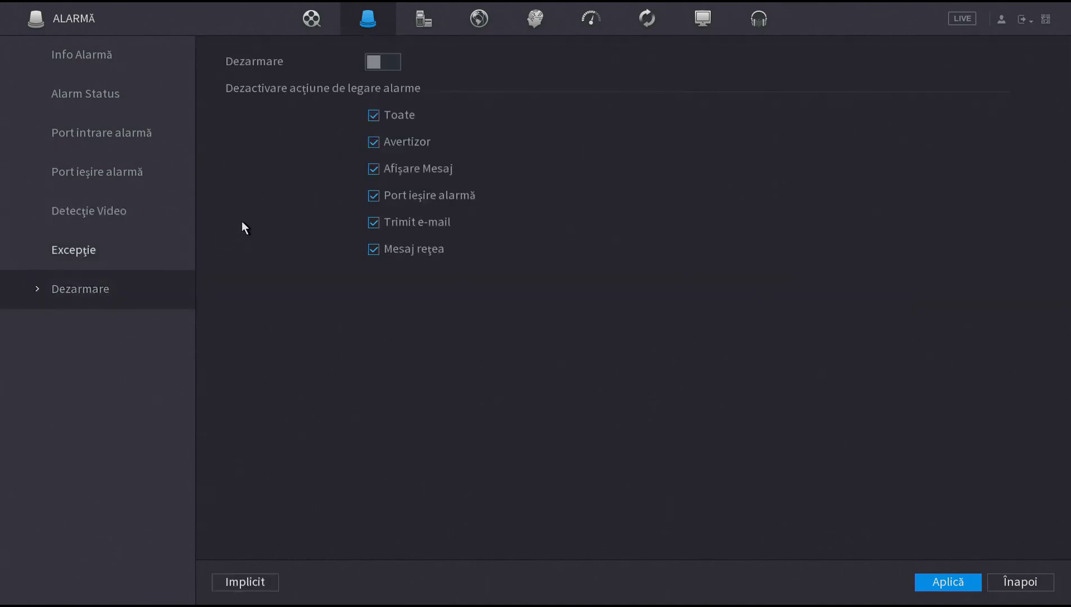
right_click(242, 222)
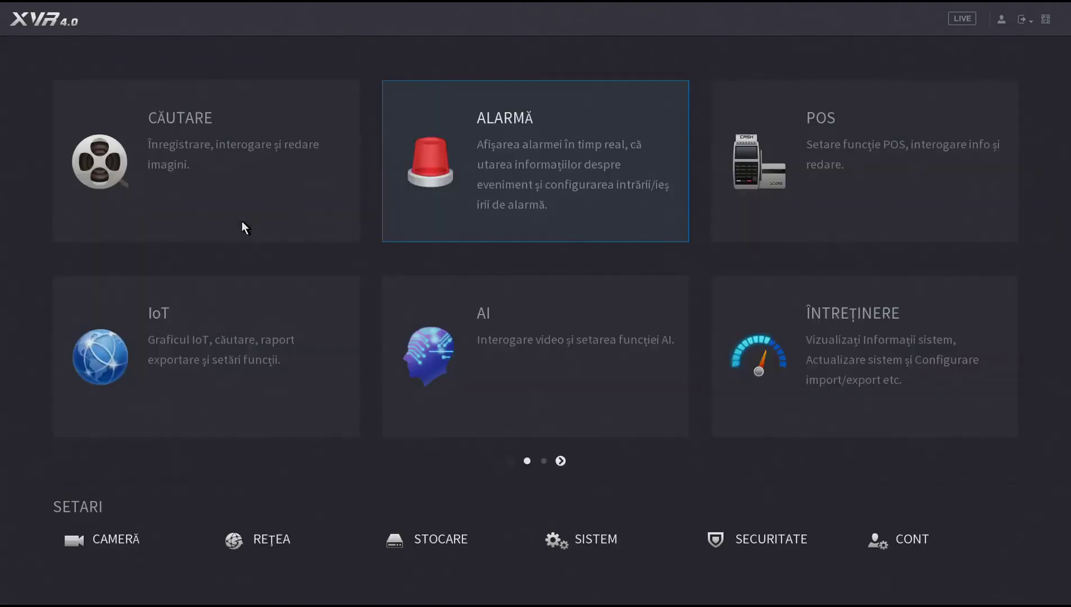
- Review the POS search's channel filter and the protocol and connection mode options for POS1
left_click(795, 171)
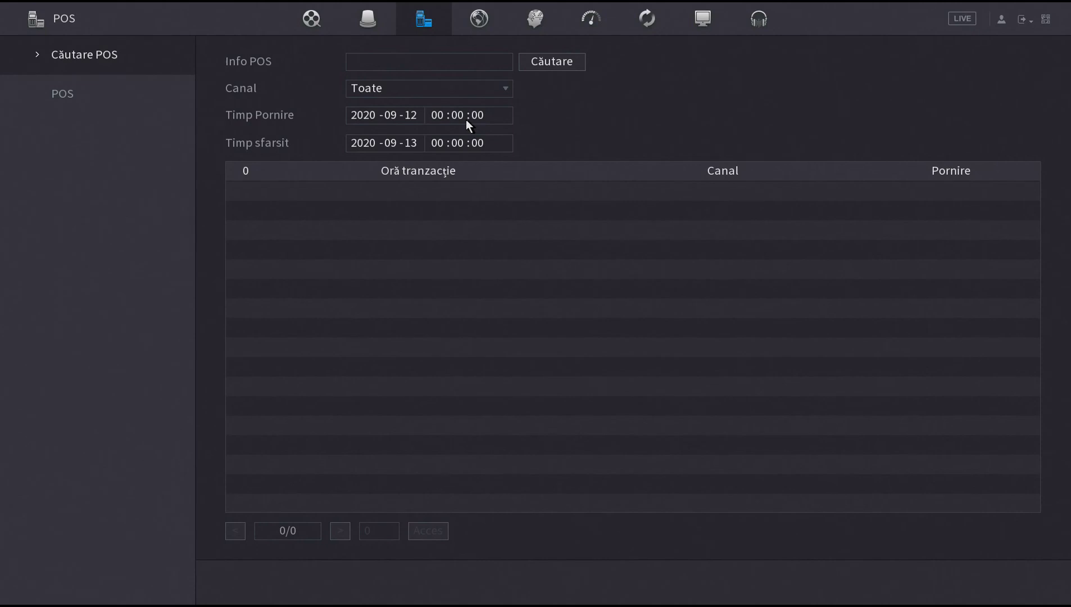
left_click(467, 84)
left_click(104, 93)
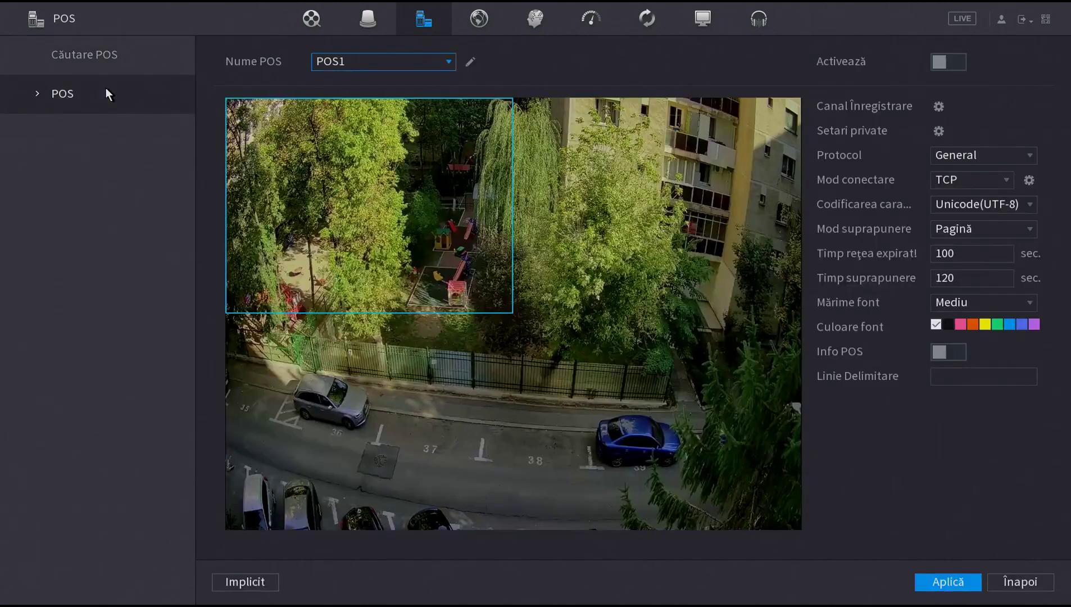
left_click(979, 160)
left_click(978, 159)
left_click(986, 178)
left_click(985, 179)
- Review POS1's character encoding, overlay mode and overlay time settings, and return to the main menu
left_click(991, 204)
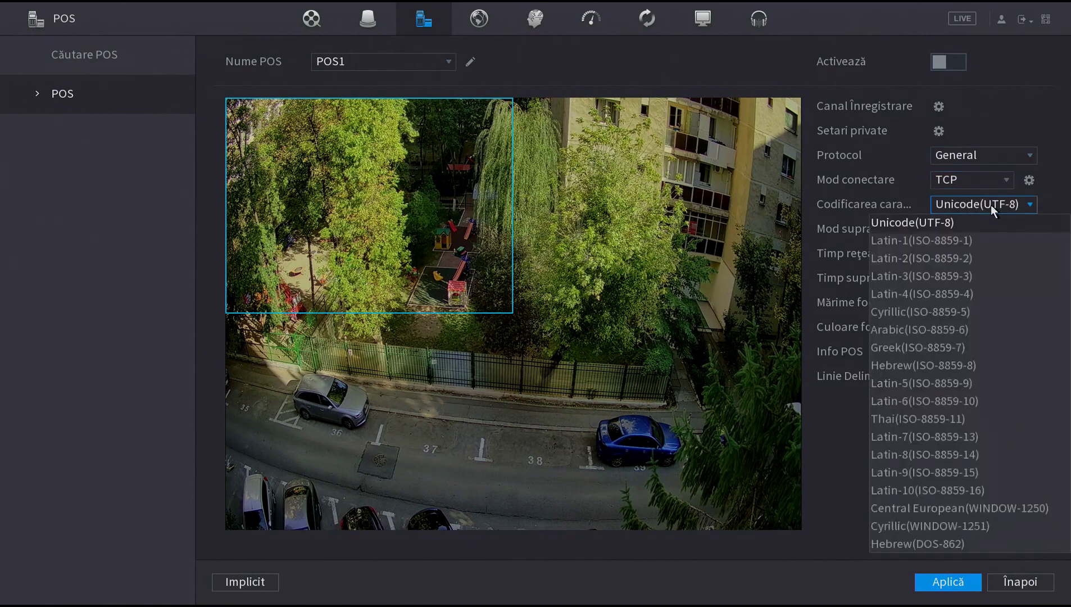
left_click(990, 205)
left_click(989, 228)
left_click(989, 228)
left_click(1000, 277)
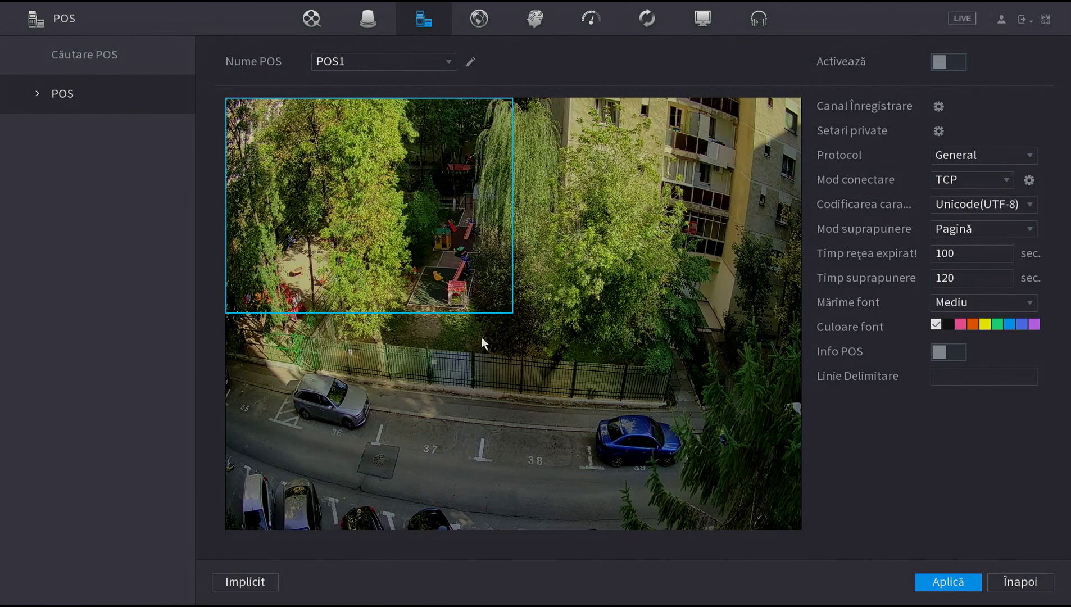
right_click(427, 264)
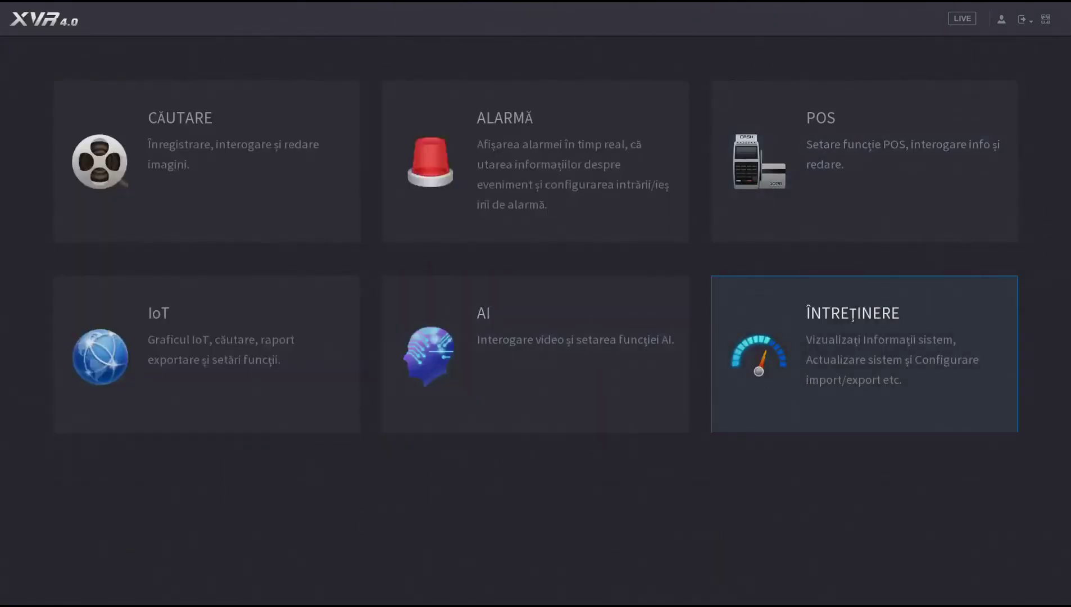
- Open the maintenance section and review the system log, version information and disk information
left_click(813, 367)
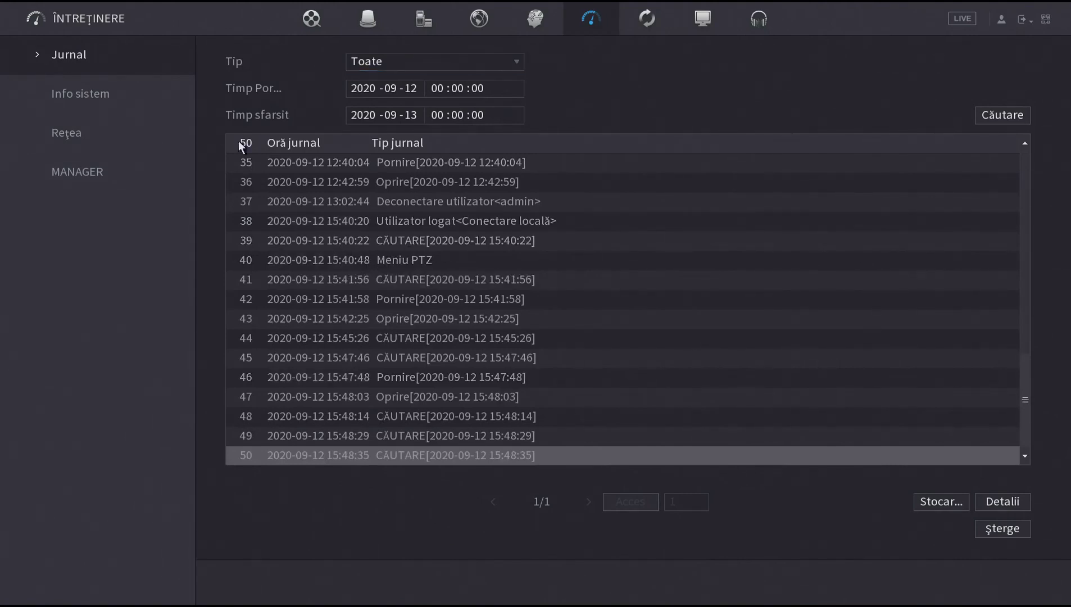
left_click(96, 93)
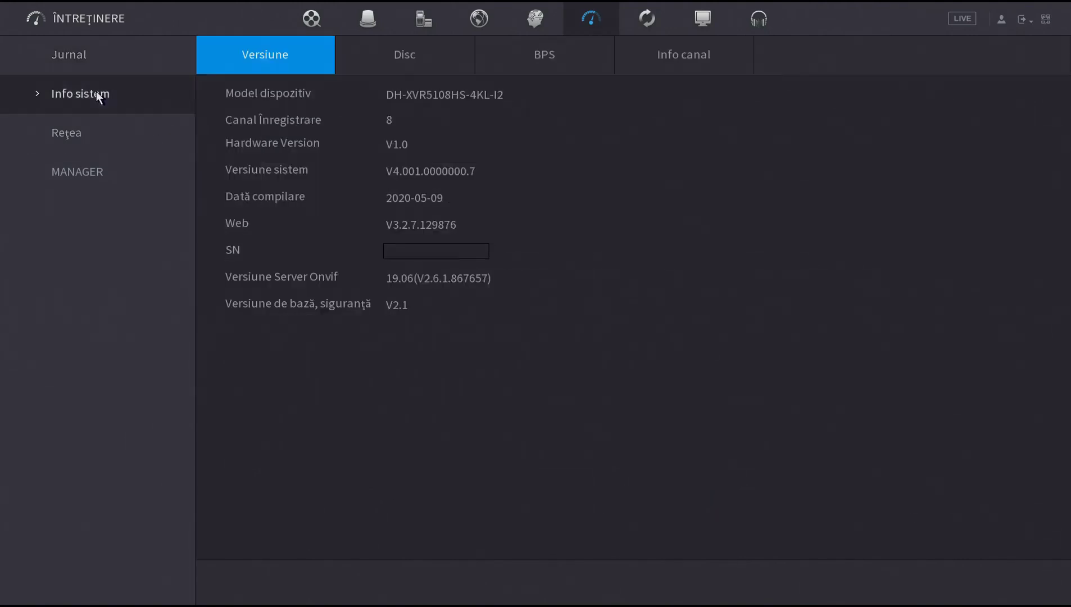
left_click(446, 65)
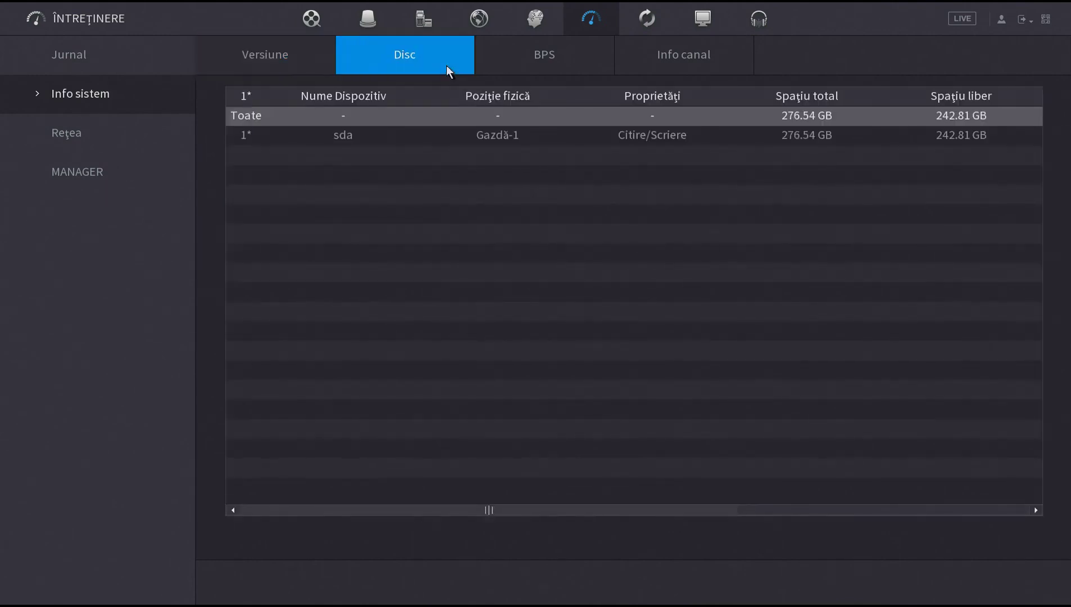
- Examine the S.M.A.R.T. attributes of disk sda and close the report
left_click(512, 138)
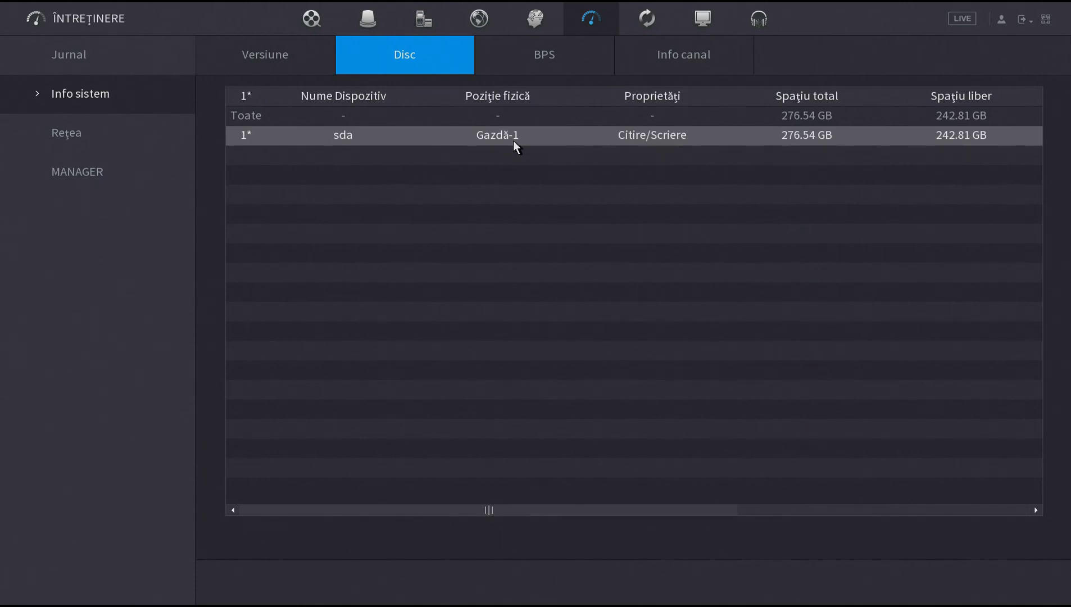
double_click(513, 141)
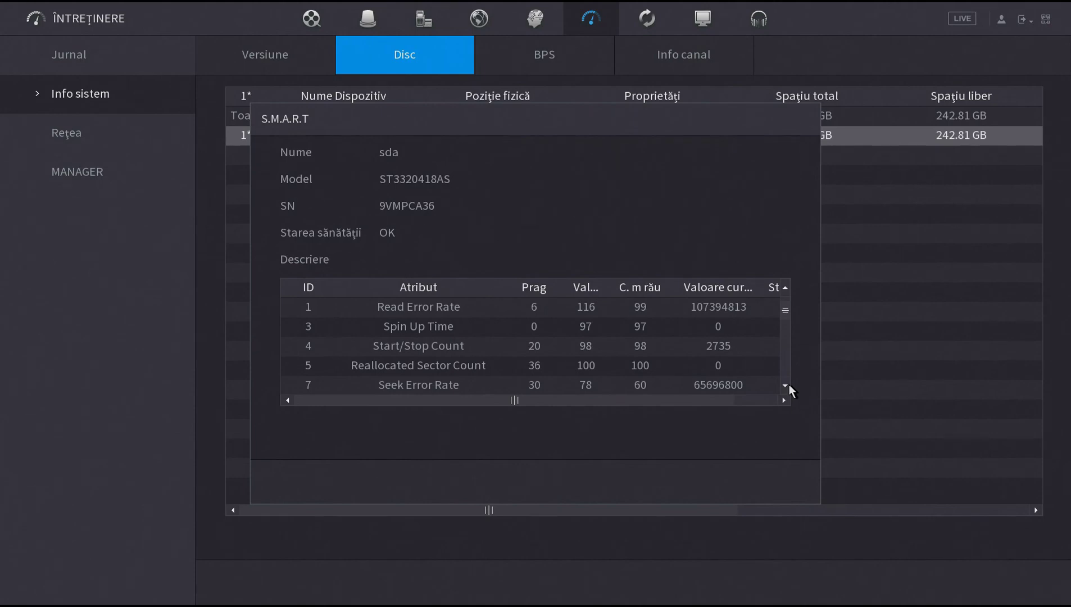
scroll(785, 387, "down", 5)
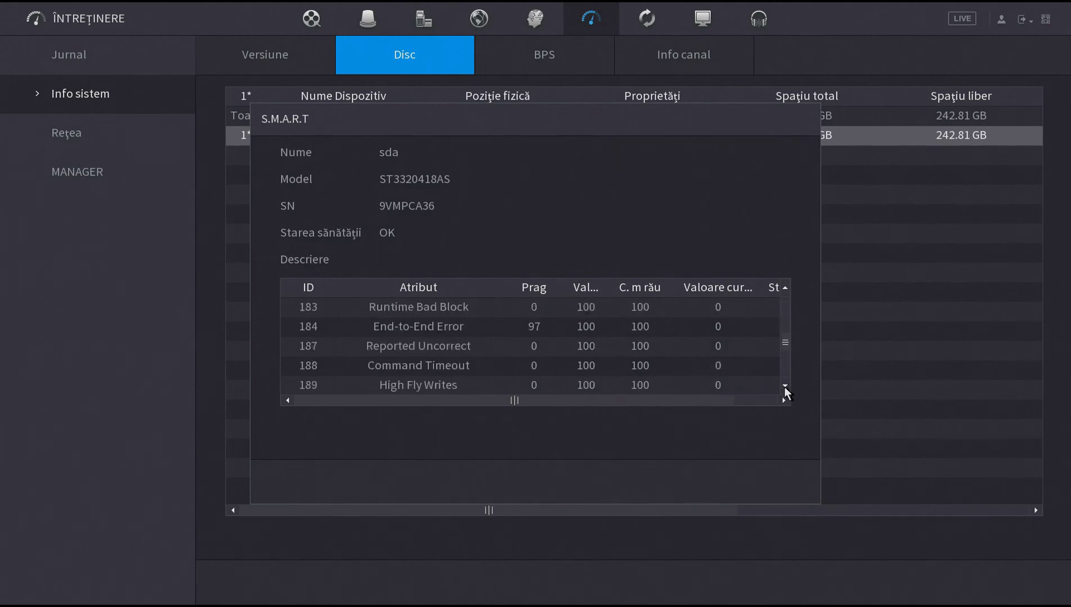
right_click(647, 210)
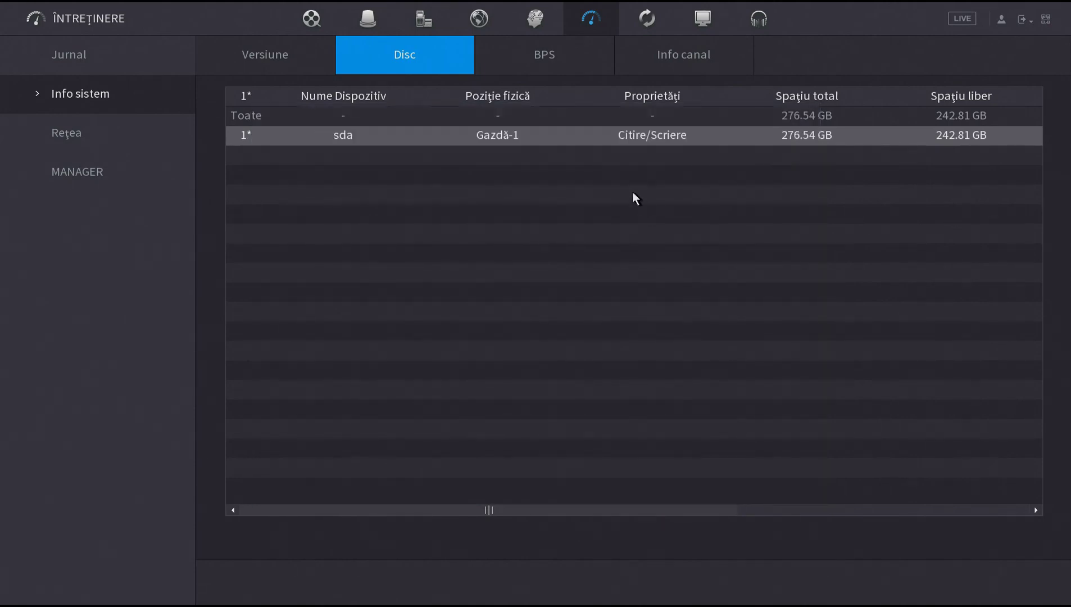
- Review the BPS and channel information, and the network's online users, load and test pages
left_click(558, 56)
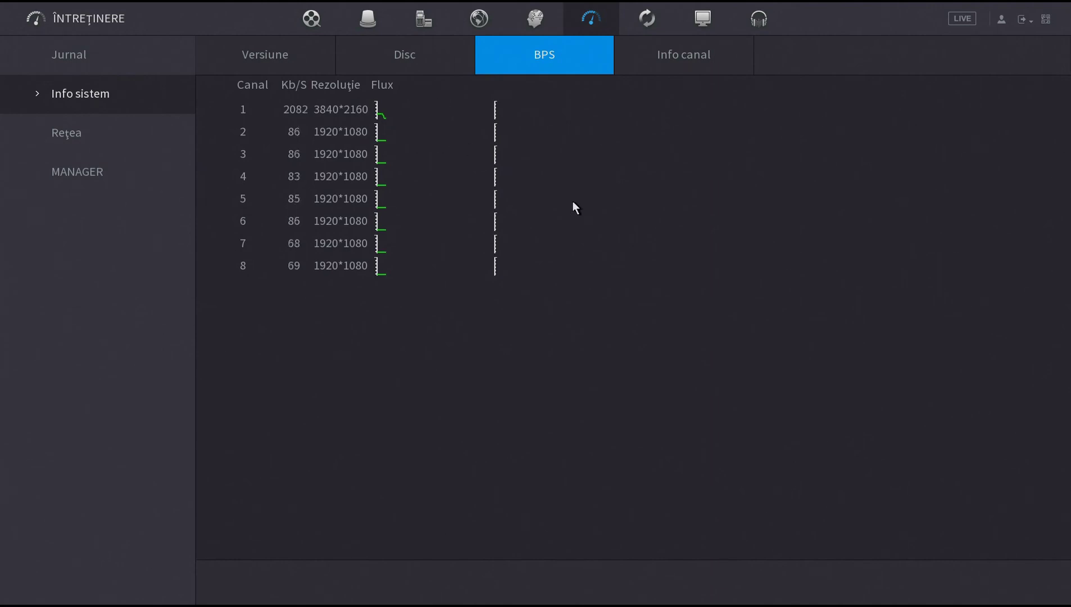
left_click(674, 49)
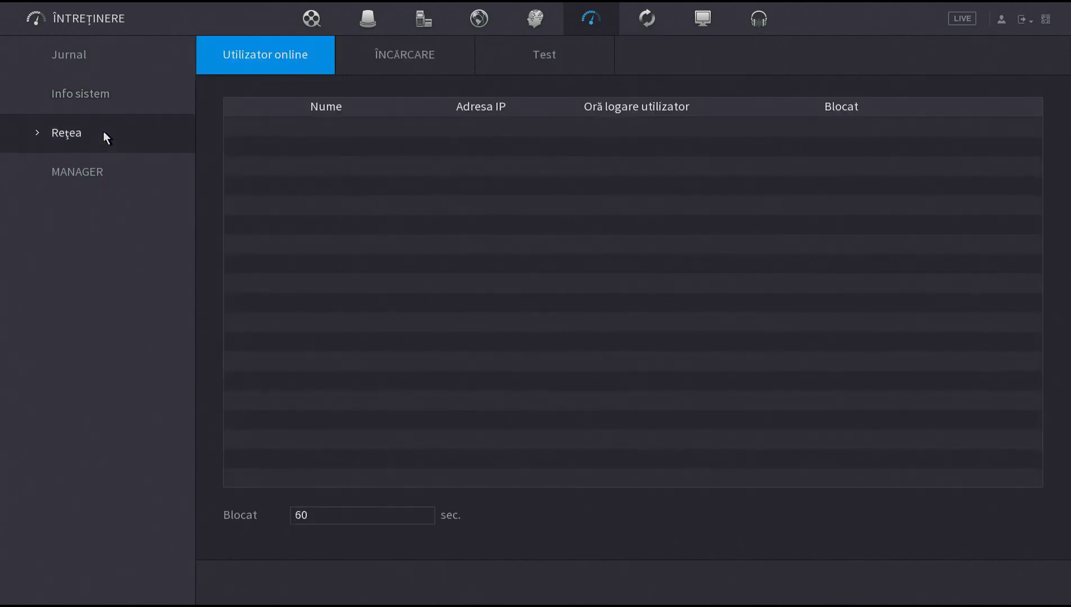
left_click(417, 50)
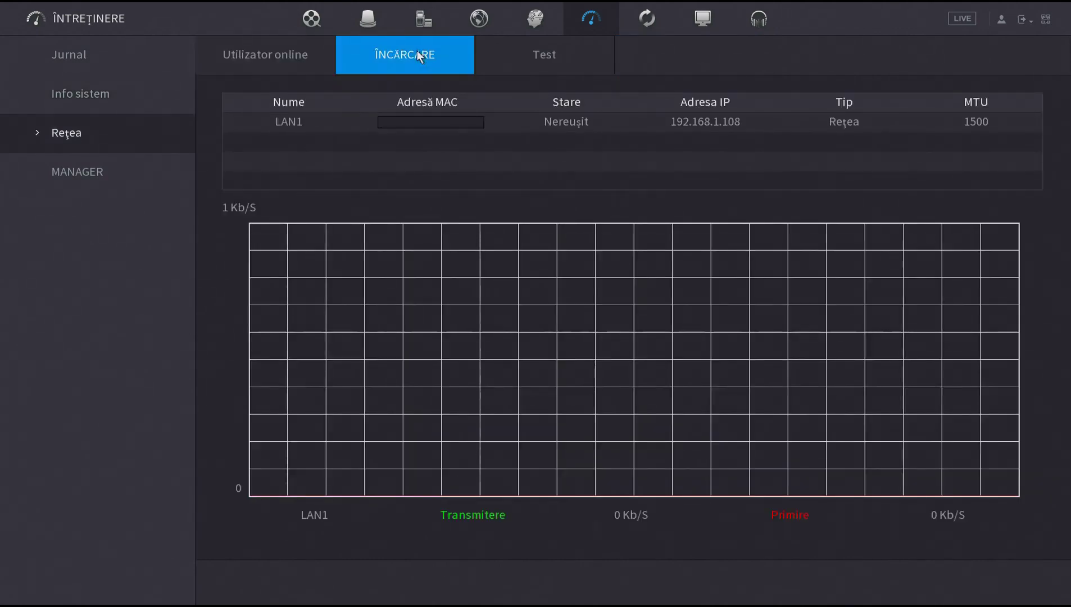
left_click(547, 61)
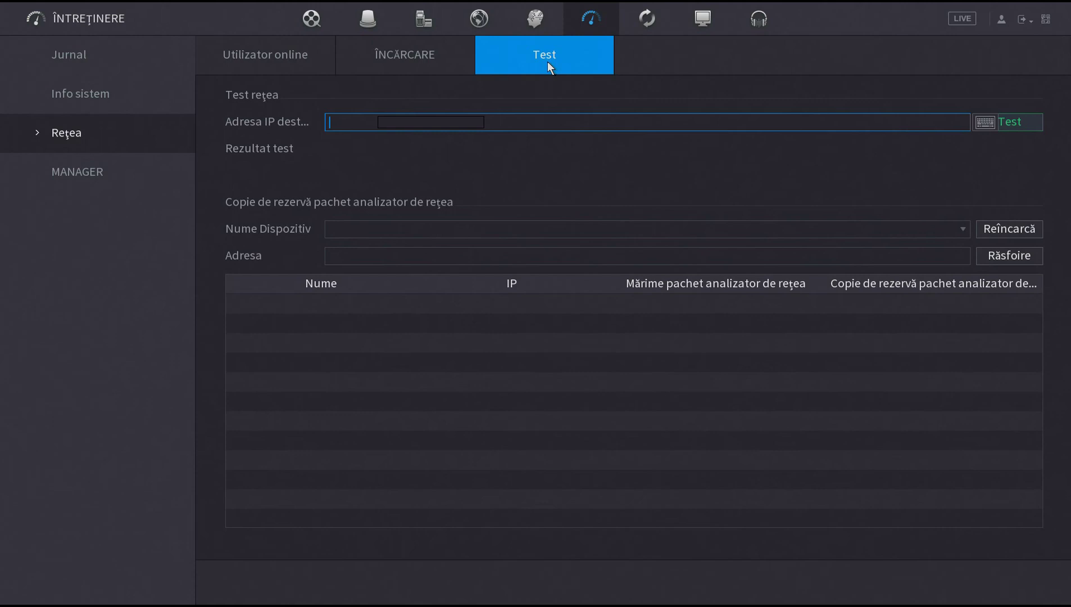
- Review the auto-restart schedule and case fan mode options in the manager's maintenance settings
left_click(109, 178)
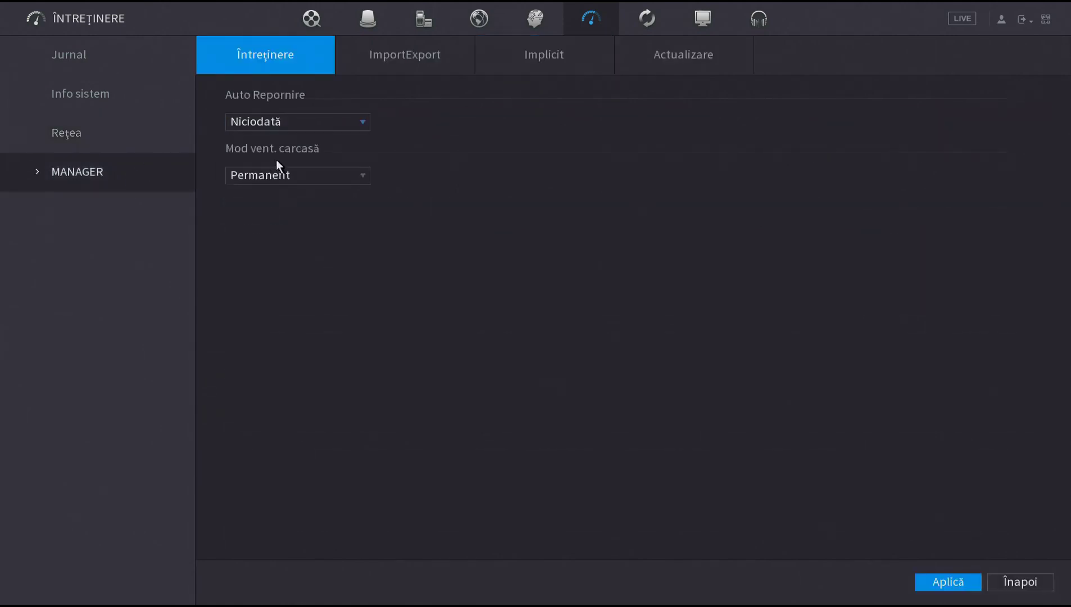
left_click(312, 114)
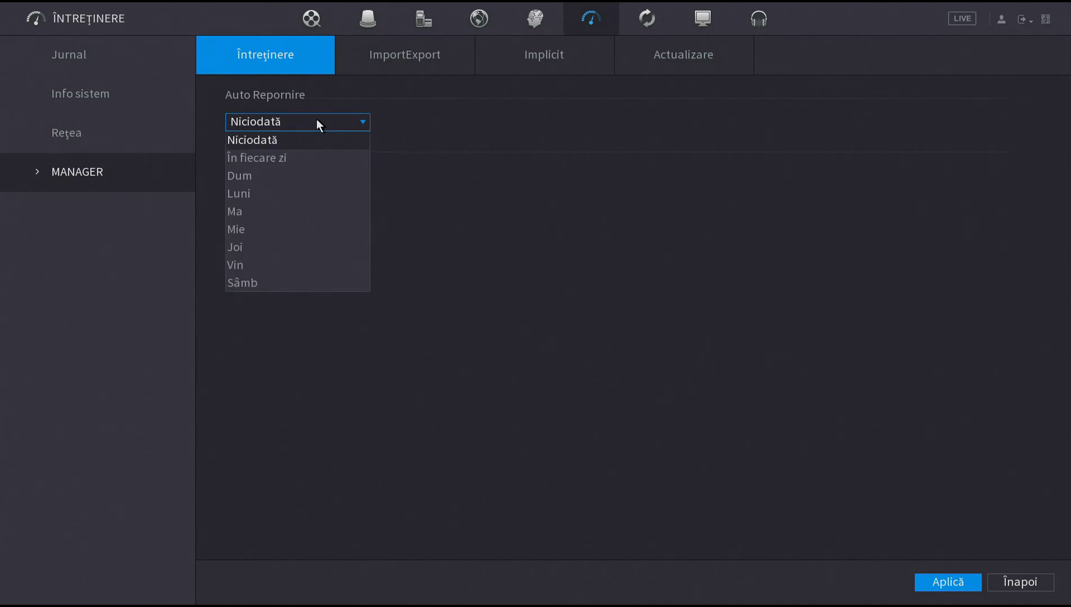
left_click(316, 119)
left_click(332, 169)
left_click(331, 169)
- Review the manager's import/export, default reset and update pages, and return to the main menu
left_click(409, 53)
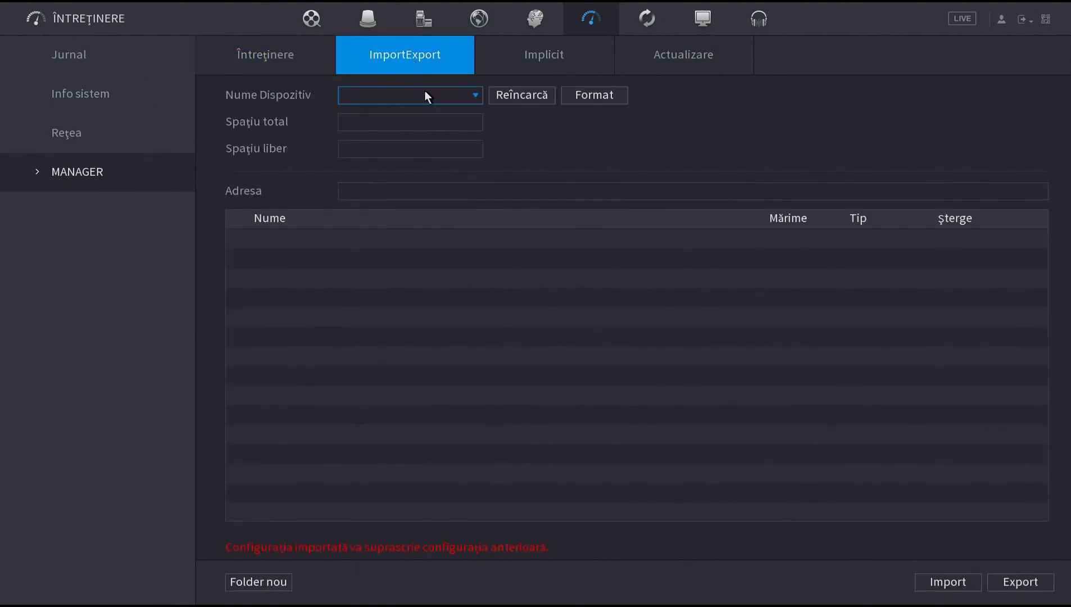
left_click(538, 64)
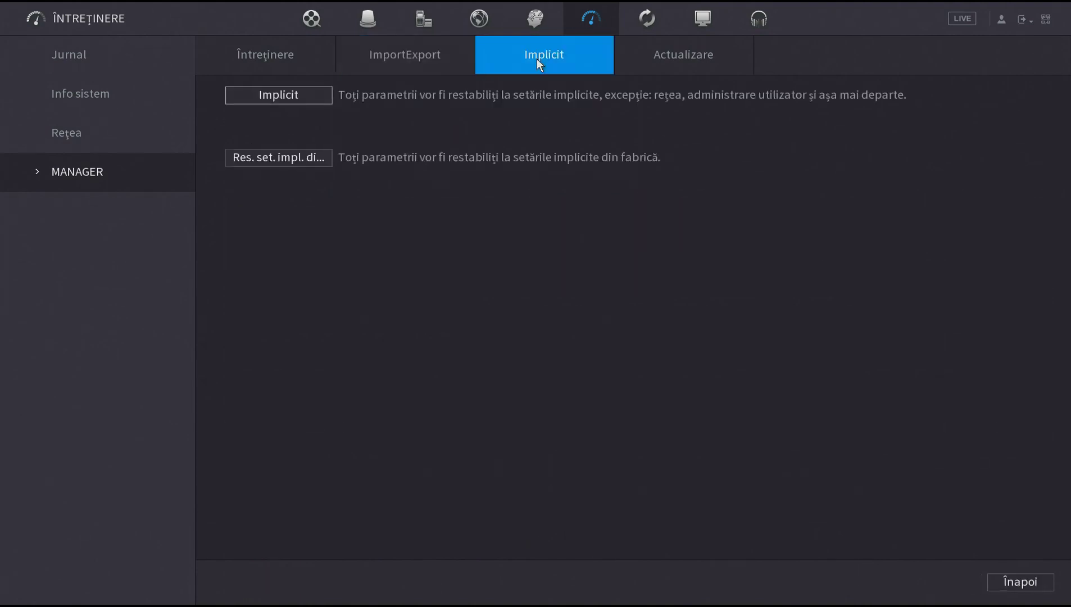
left_click(666, 58)
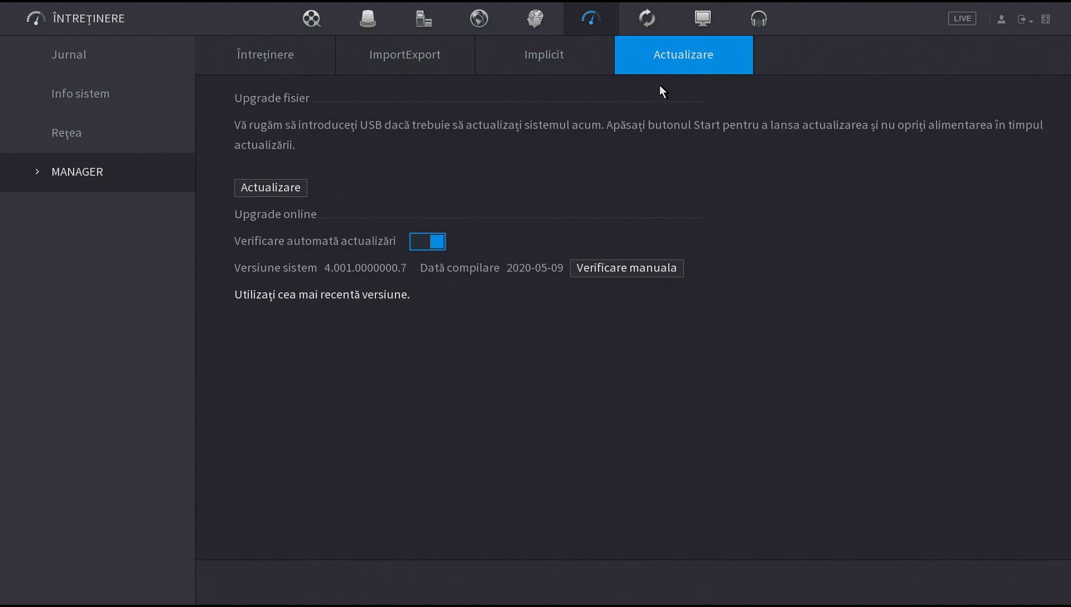
right_click(572, 180)
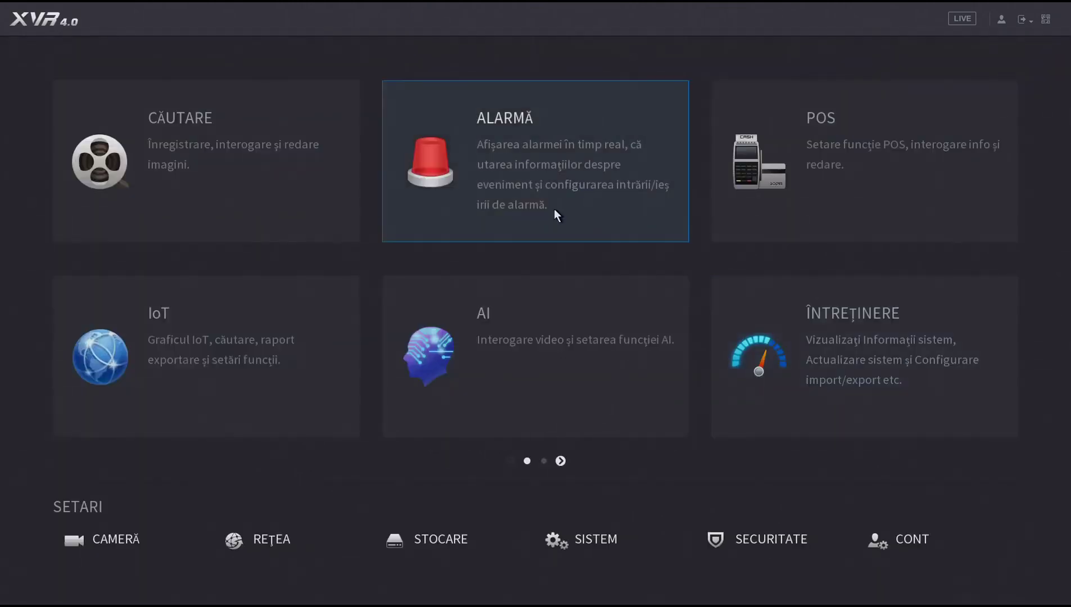
- Review the backup section's recording channel options and return to the main menu
left_click(560, 461)
left_click(232, 153)
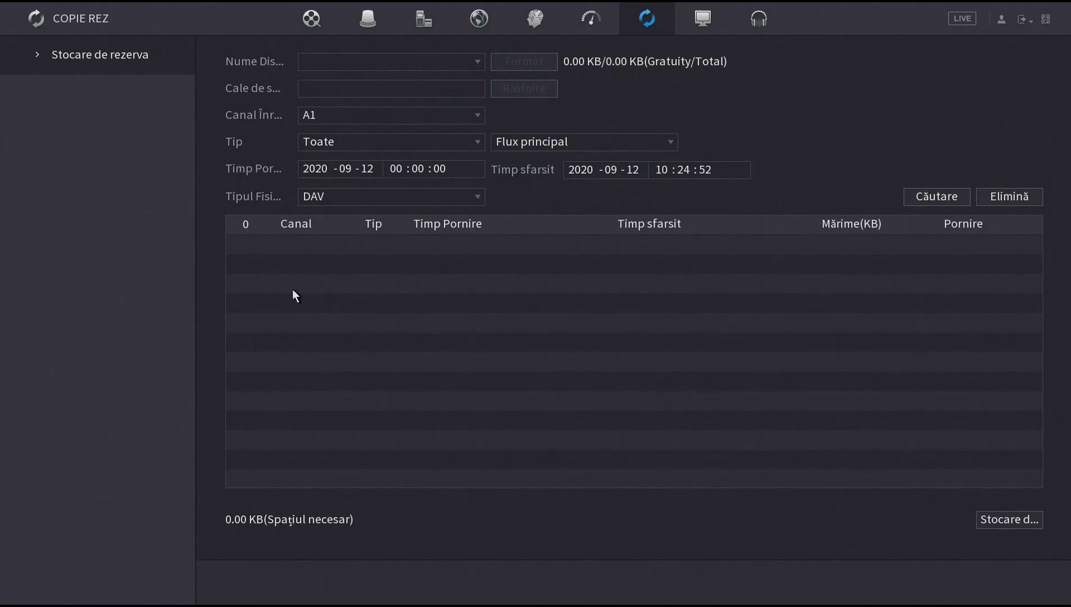
left_click(316, 115)
left_click(317, 115)
right_click(402, 298)
- Open the display settings and review the main screen's resolution and live mode options
left_click(519, 166)
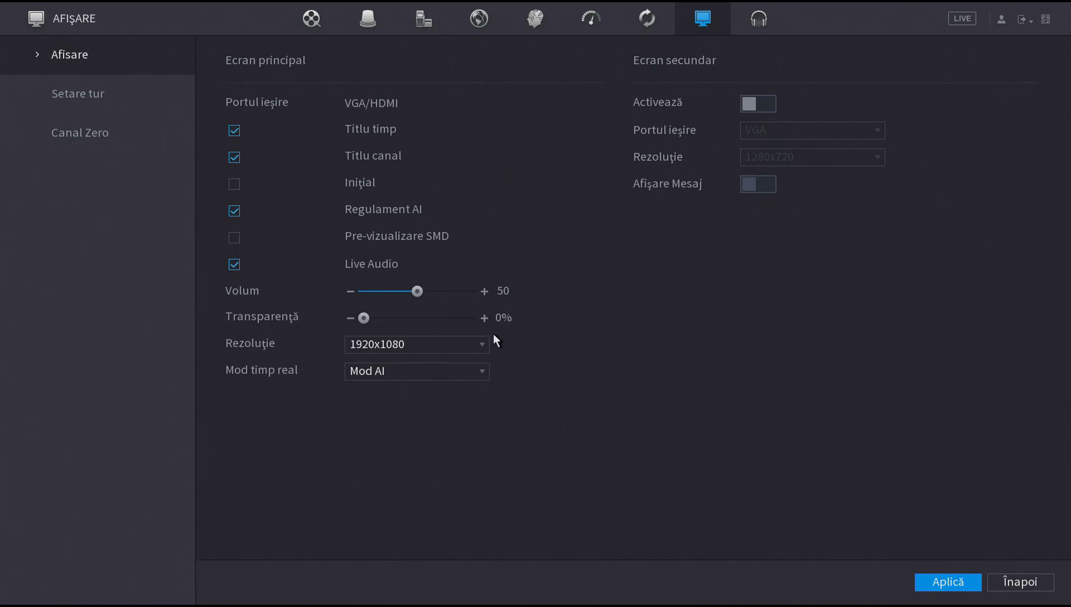
left_click(483, 344)
left_click(486, 347)
left_click(487, 370)
left_click(487, 370)
- Enable the secondary screen and review its output port and resolution options
left_click(765, 102)
left_click(788, 130)
left_click(788, 130)
left_click(795, 157)
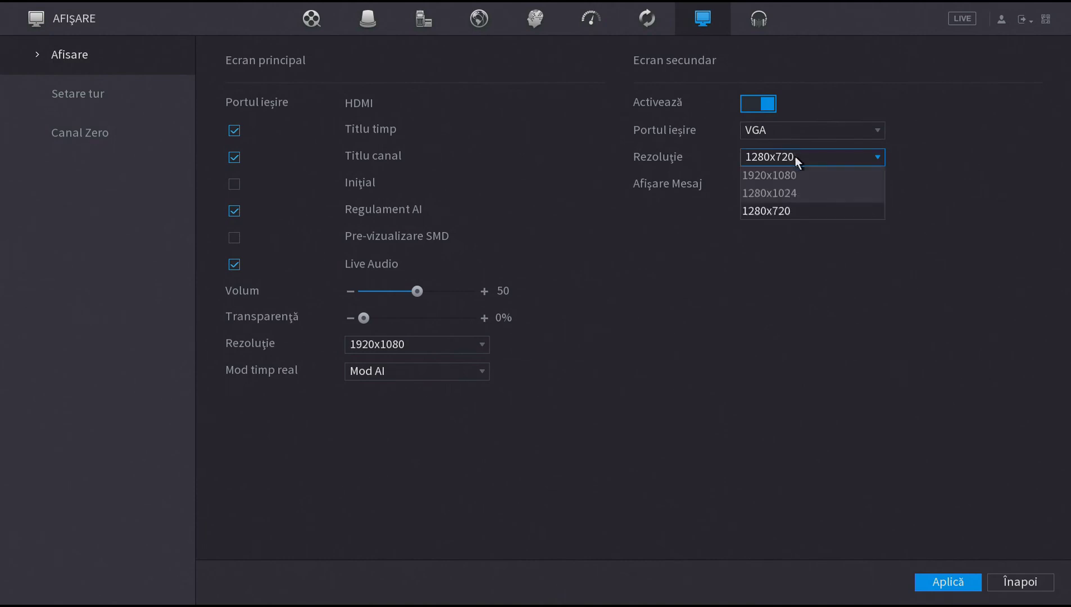
left_click(795, 156)
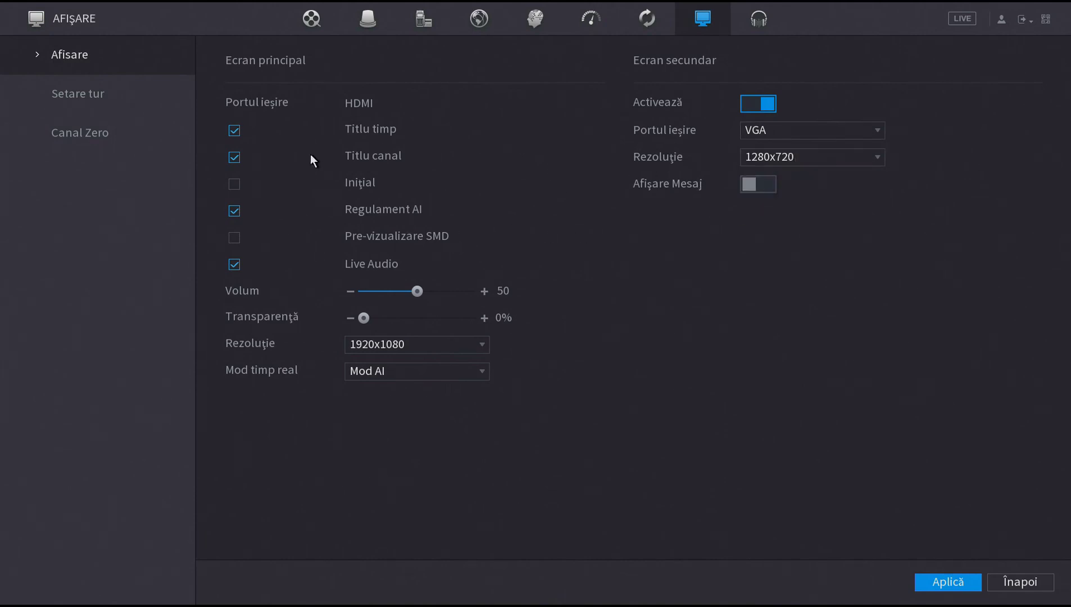
- Review the tour setup and Canal Zero display settings, and return to the main menu
left_click(115, 113)
left_click(109, 138)
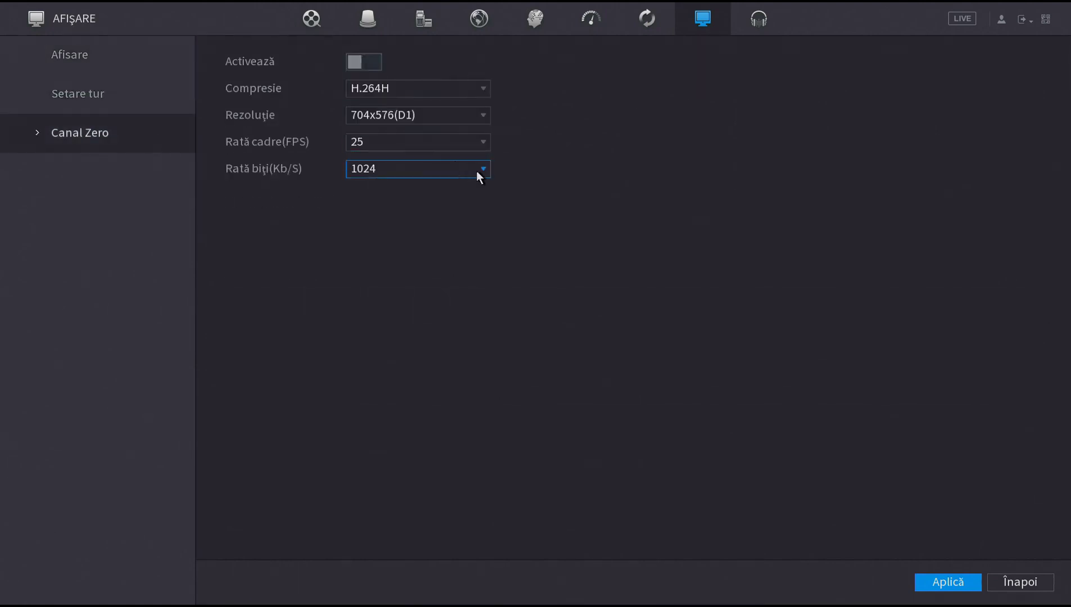
right_click(530, 249)
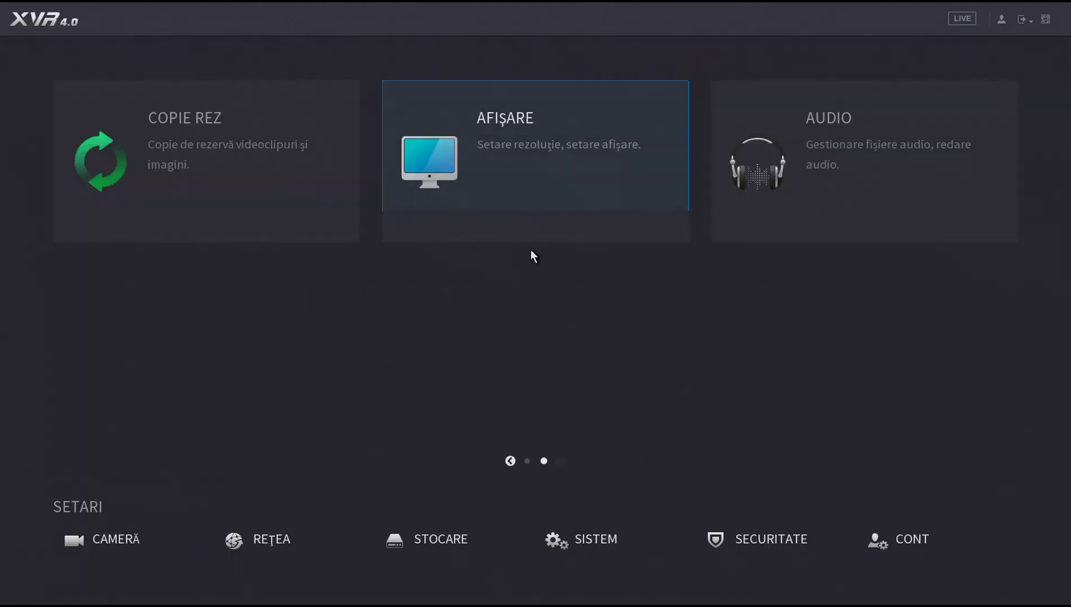
- Review the audio file management page and the audio playback schedule's output port options, and exit to live view
left_click(772, 126)
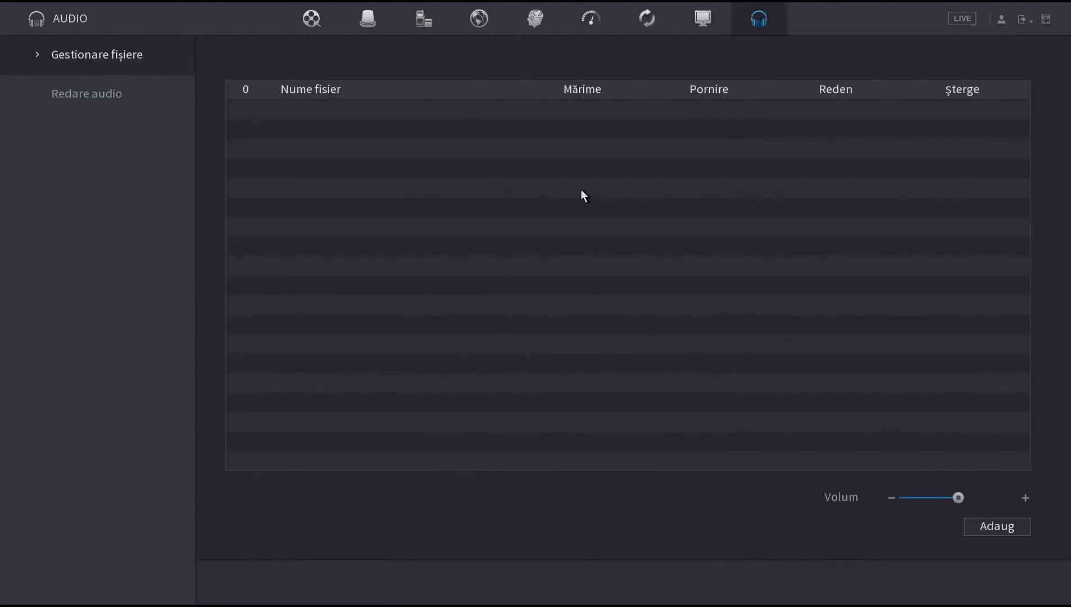
left_click(102, 94)
left_click(693, 87)
left_click(694, 88)
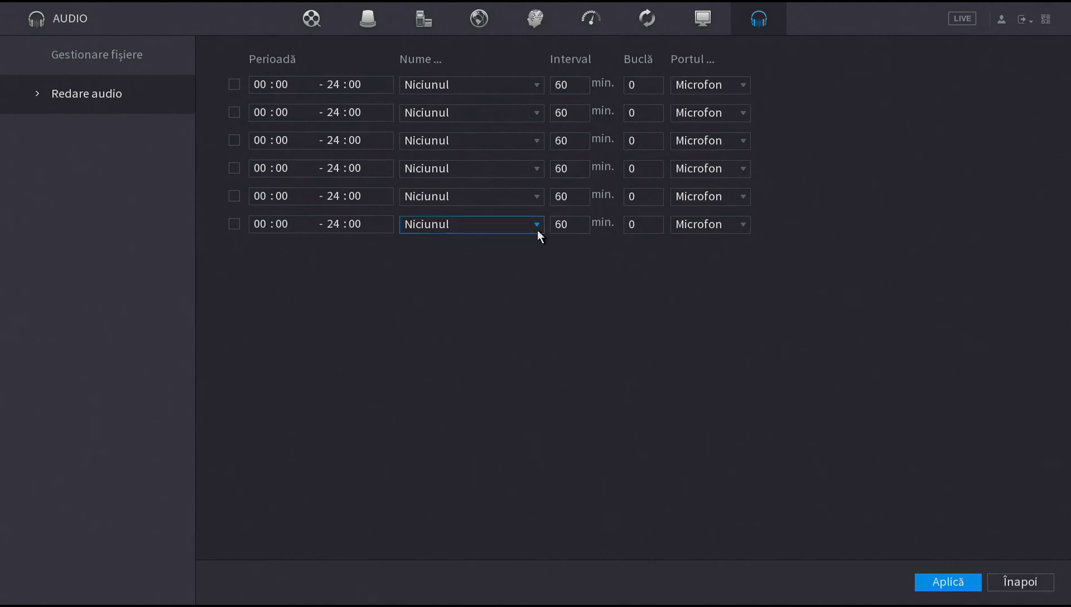
right_click(452, 288)
right_click(453, 287)
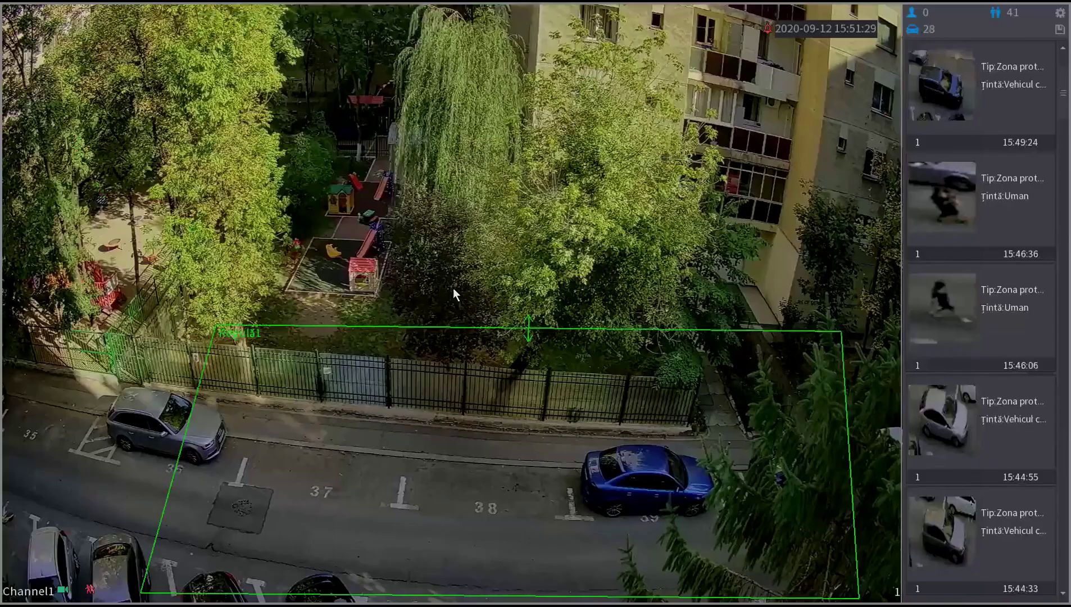
- Reopen the main menu and open the camera's image settings
right_click(440, 252)
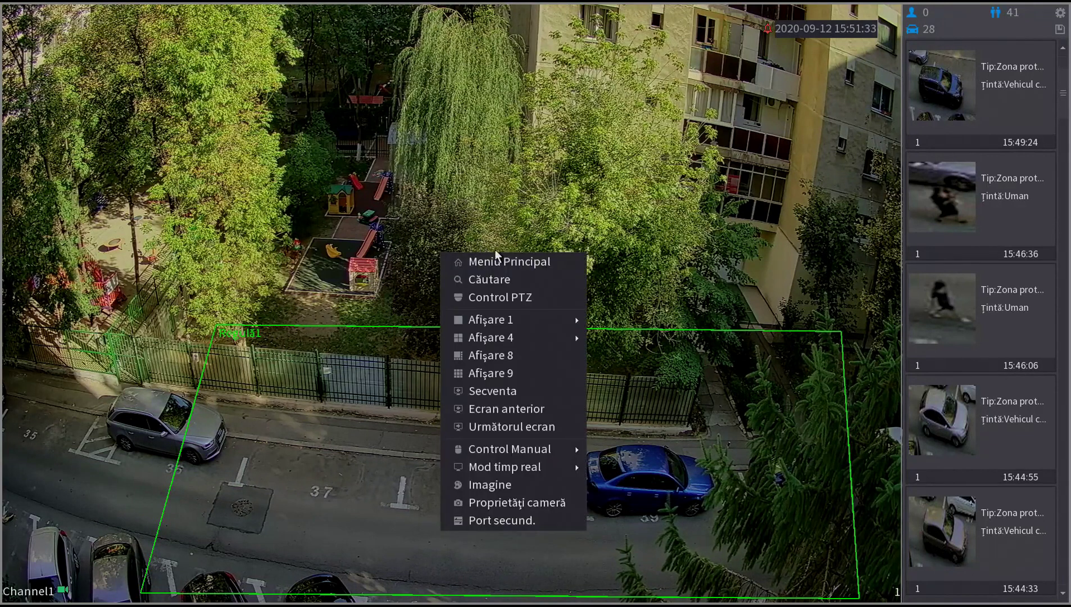
left_click(497, 262)
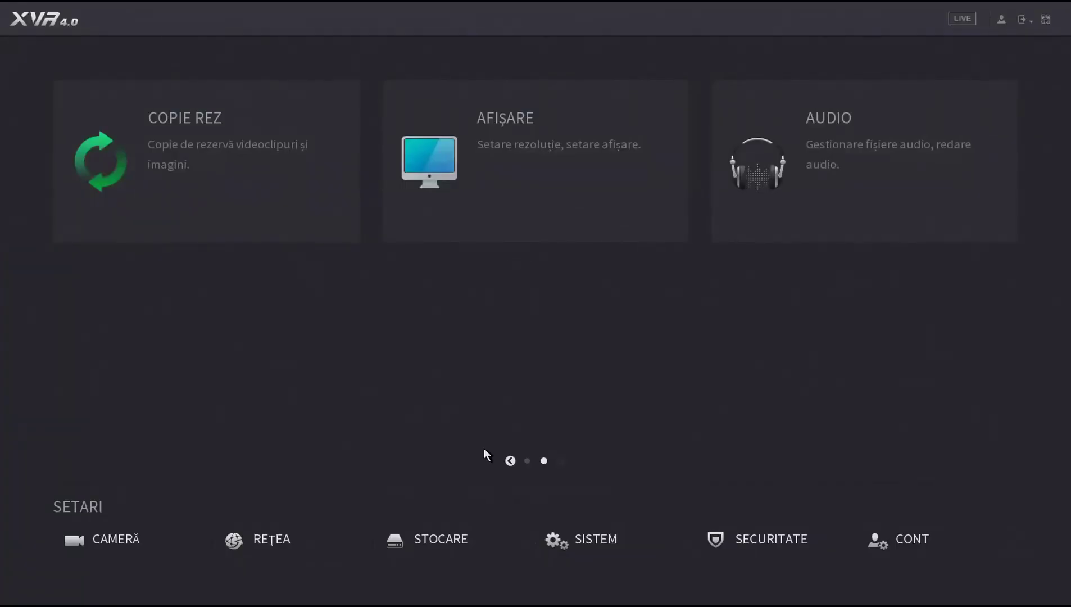
left_click(137, 535)
left_click(104, 53)
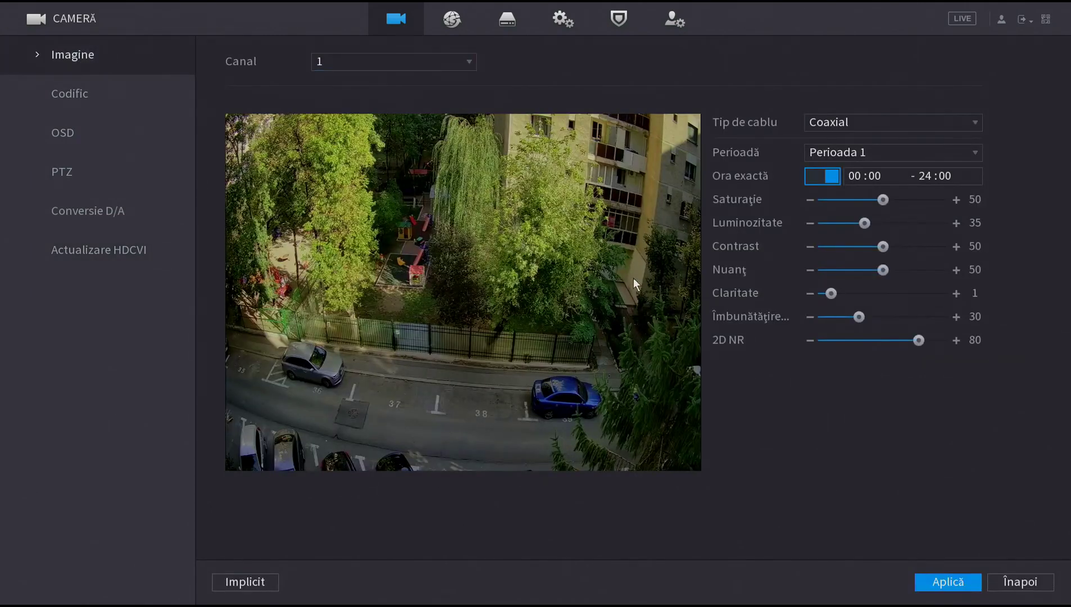
- Set channel 1's cable type to UTP and review the image period options
left_click(865, 118)
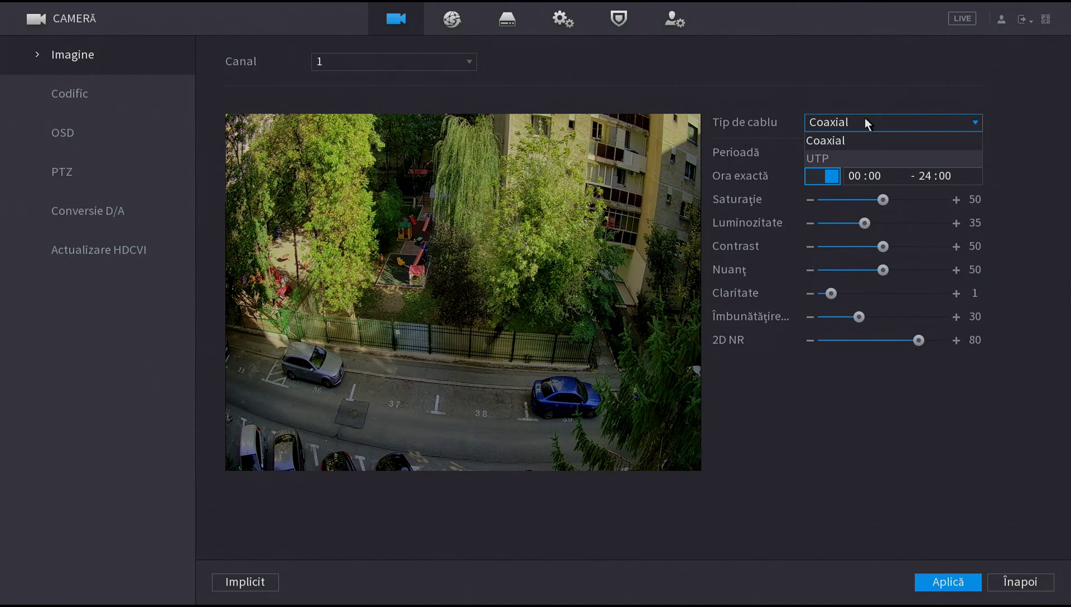
left_click(874, 157)
left_click(875, 152)
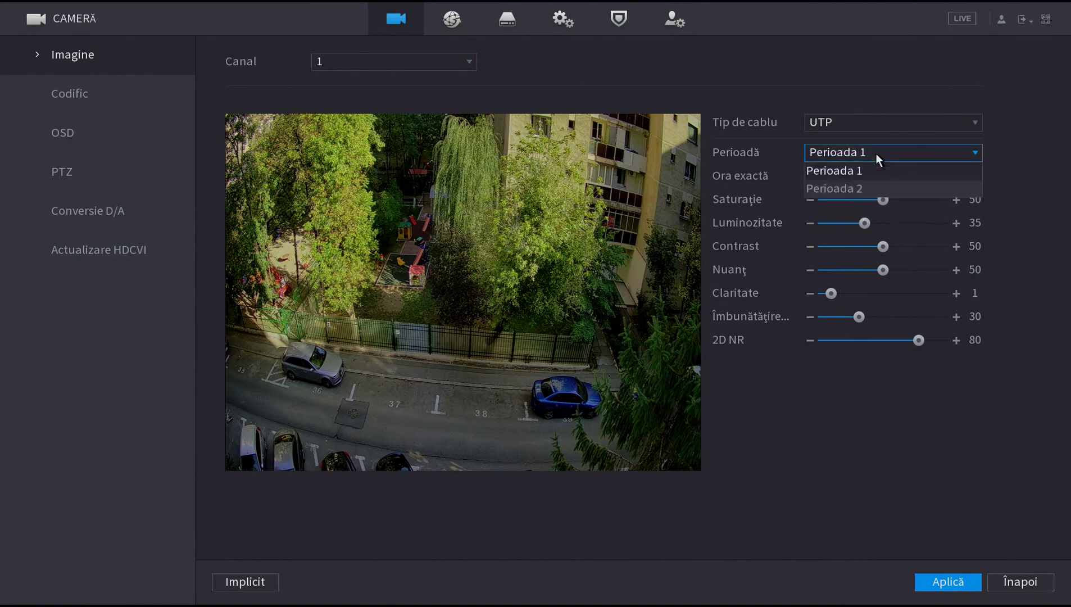
left_click(876, 153)
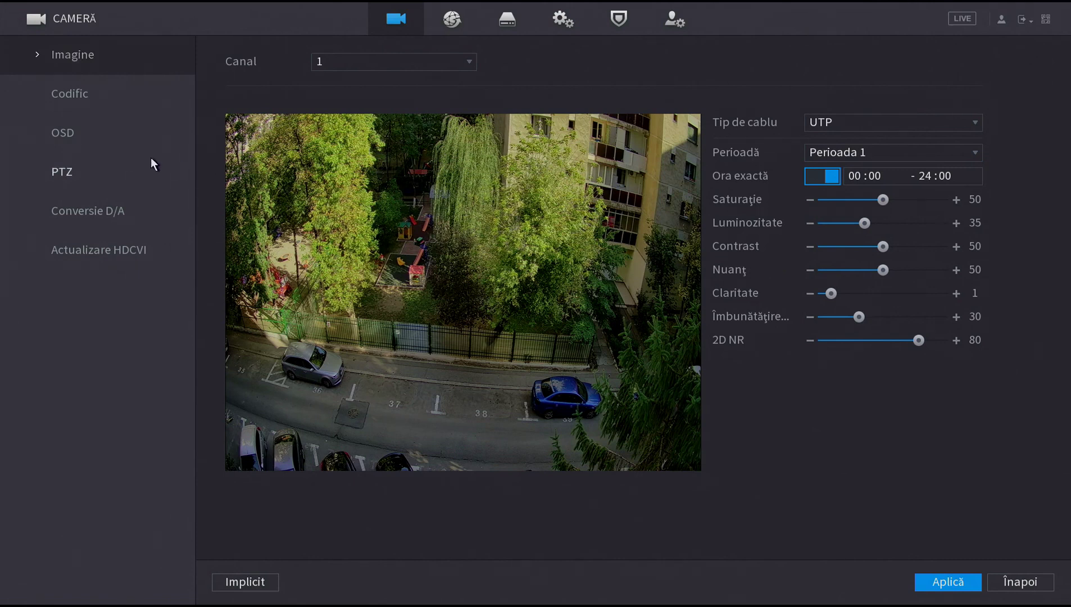
- Set channel 1's main stream coding strategy to AI Codec and review the compression options
left_click(90, 94)
left_click(492, 145)
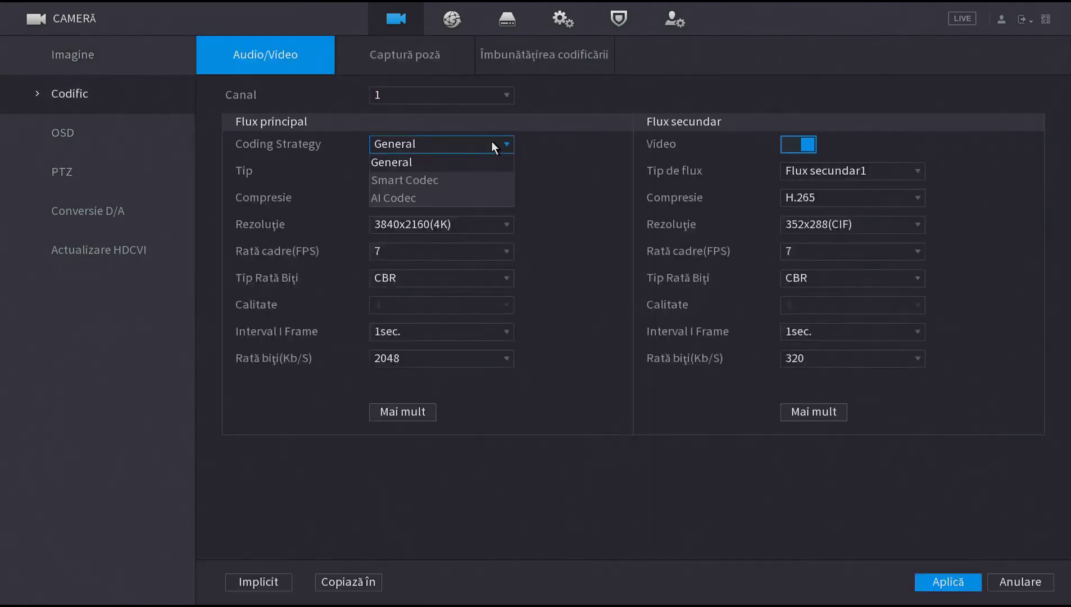
left_click(455, 195)
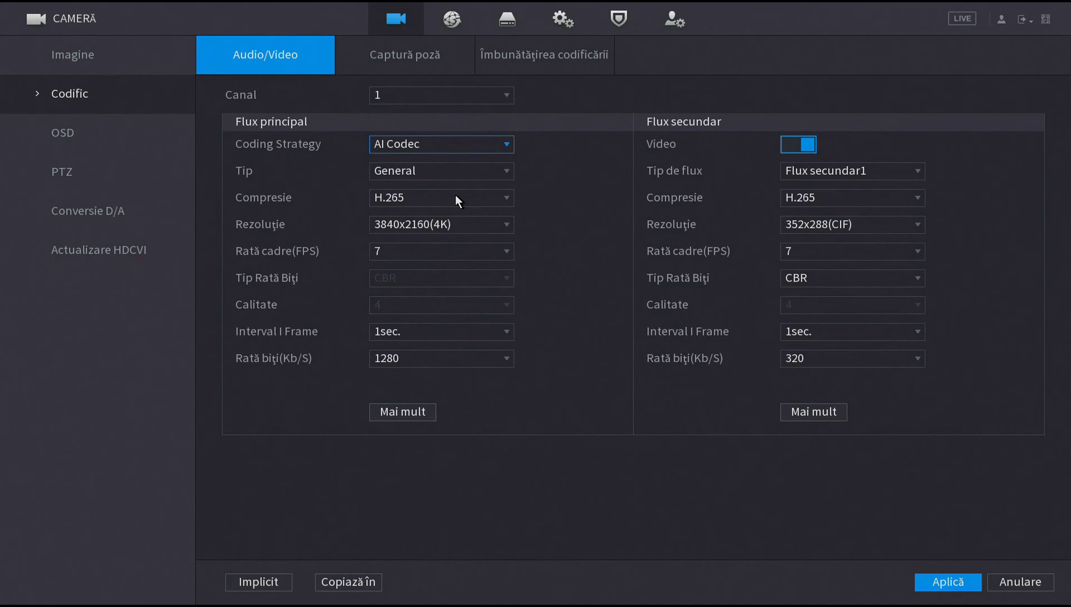
left_click(412, 197)
left_click(412, 197)
- Set the main stream's type to Mișcare and review its compression options
left_click(419, 169)
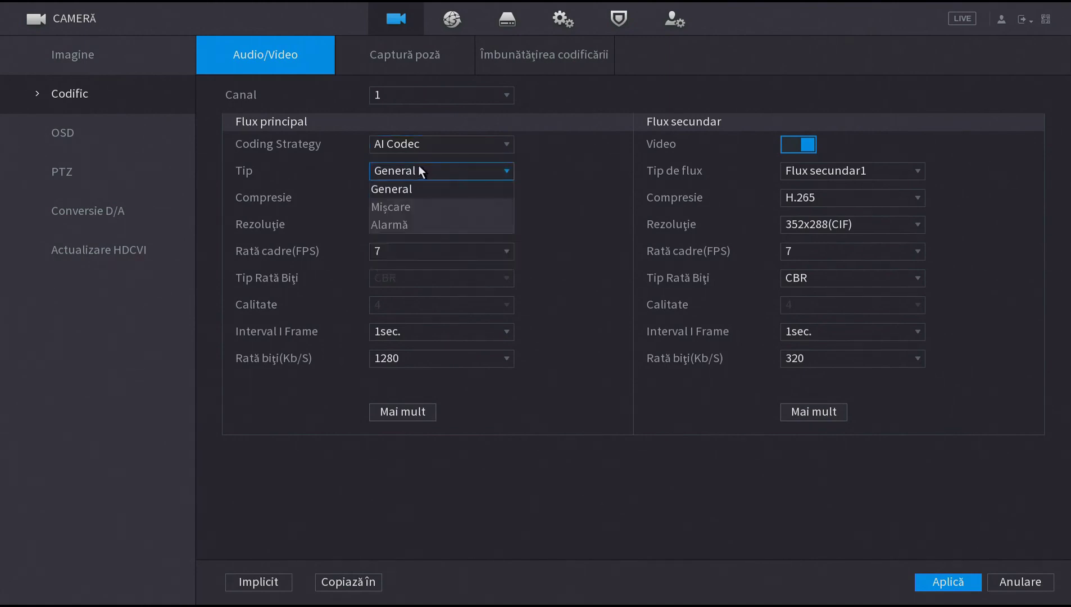
left_click(422, 204)
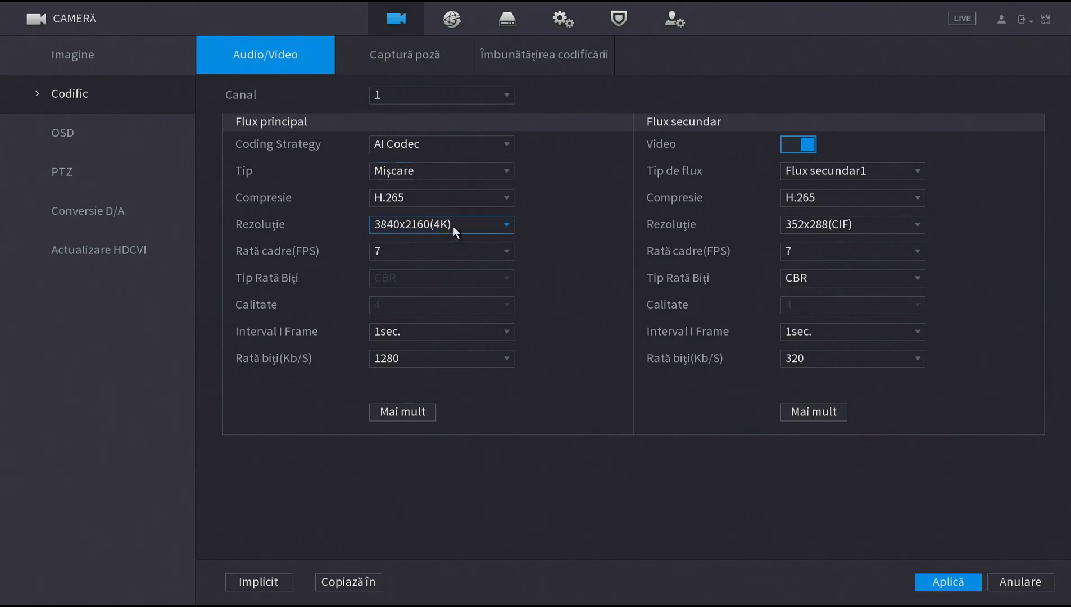
left_click(441, 199)
left_click(441, 199)
- Review the main stream's resolution and frame rate options, keeping 3840x2160(4K) and 7 FPS
left_click(453, 224)
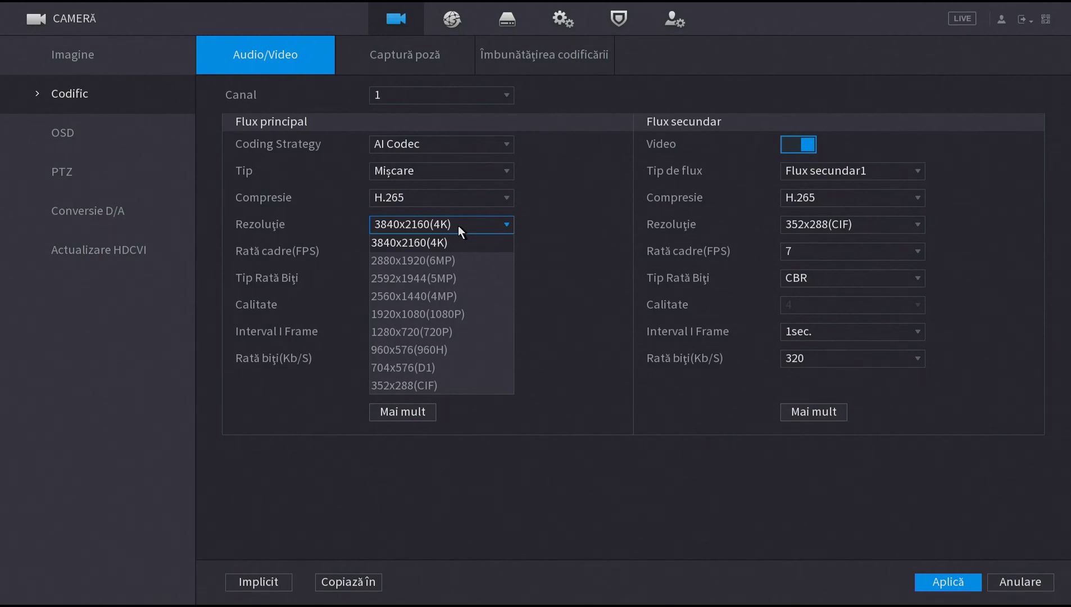
left_click(458, 226)
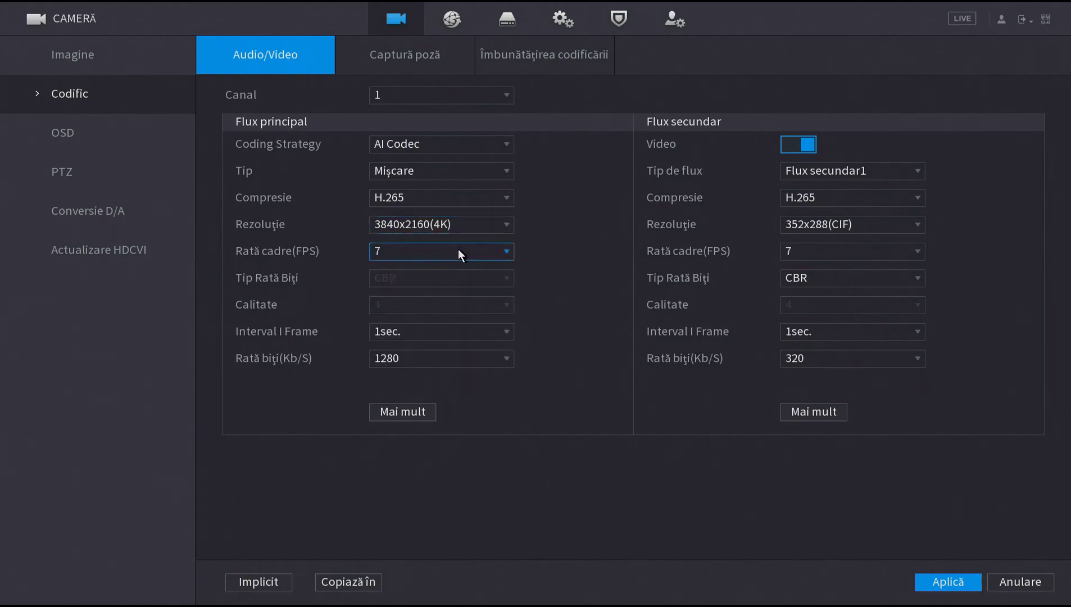
left_click(458, 252)
left_click(408, 374)
left_click(431, 227)
left_click(431, 227)
- Review the main stream's additional audio compression and audio source options, and cancel the dialog
left_click(415, 412)
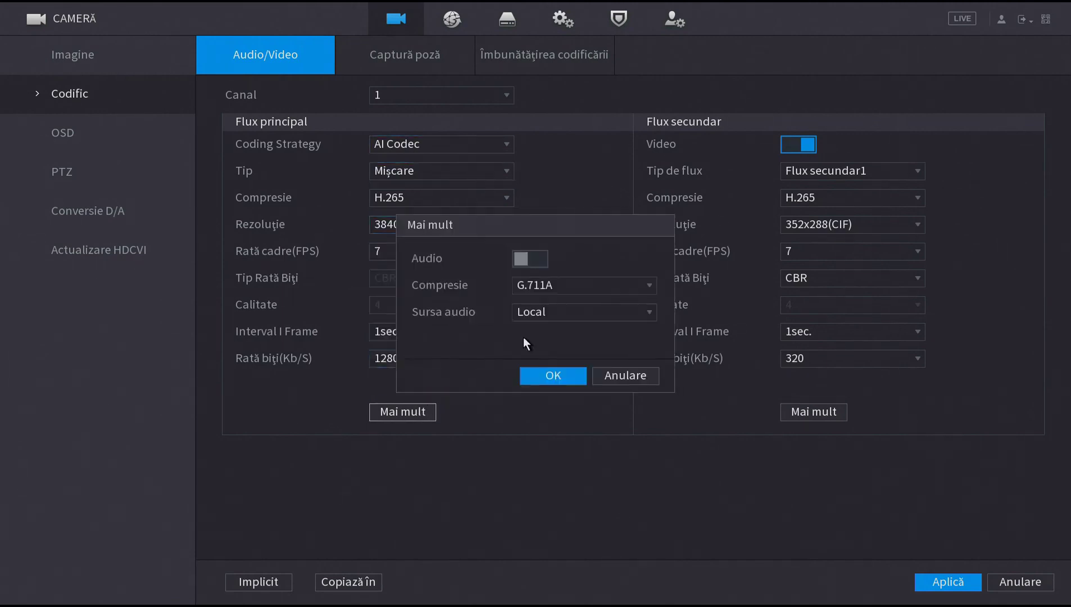
left_click(571, 279)
left_click(571, 278)
left_click(575, 309)
left_click(575, 349)
left_click(627, 374)
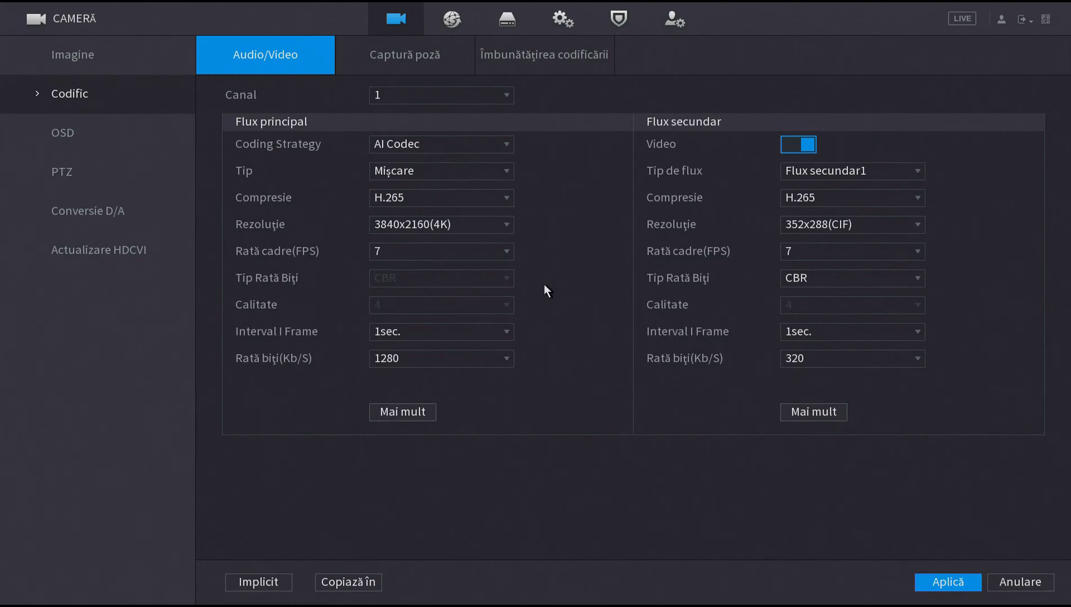
- Open the snapshot encoding settings and review the image size options for channel 1
left_click(422, 50)
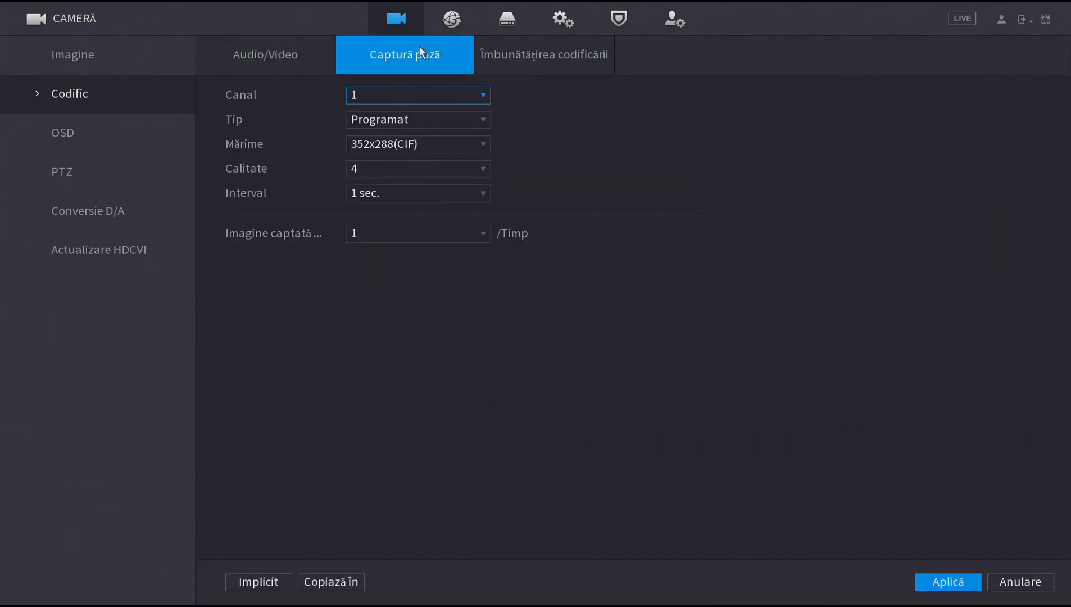
left_click(470, 145)
left_click(470, 144)
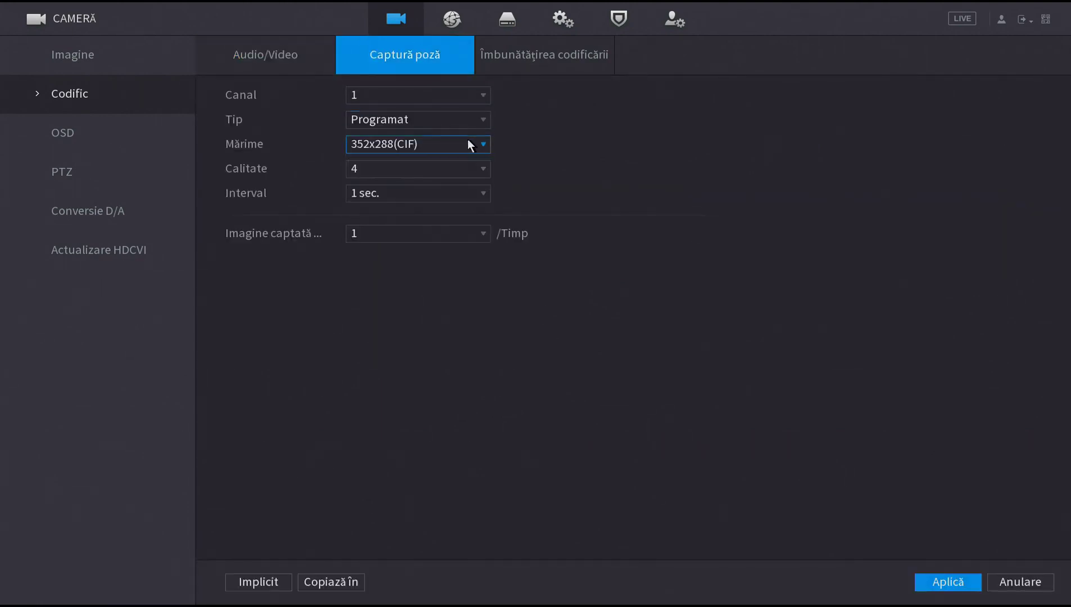
- Try to enable the encoding enhancement with 4K-N, and cancel the device restart confirmation
left_click(568, 60)
left_click(362, 94)
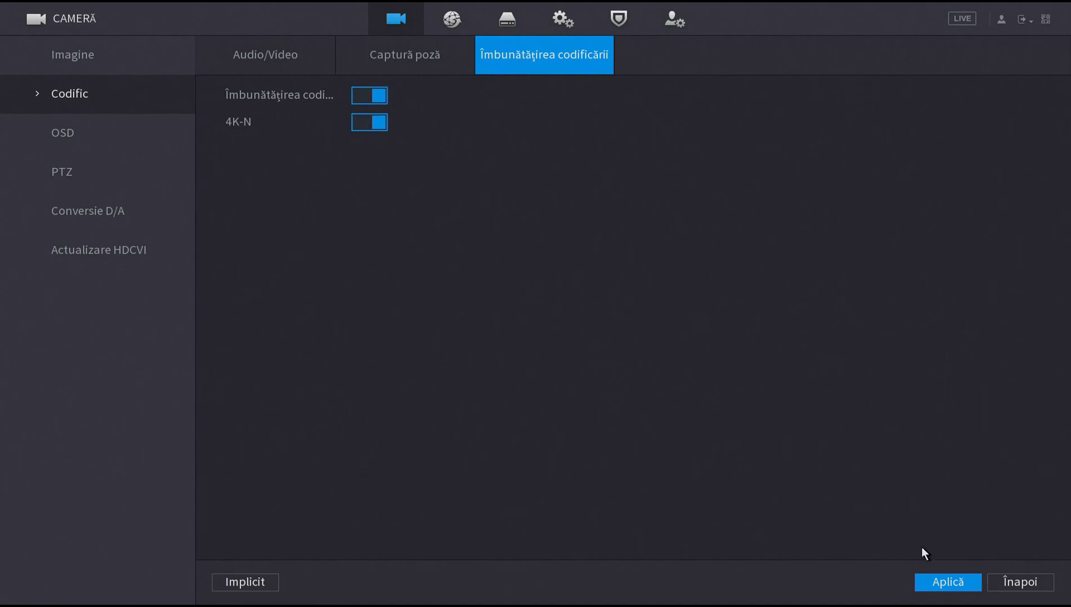
left_click(961, 582)
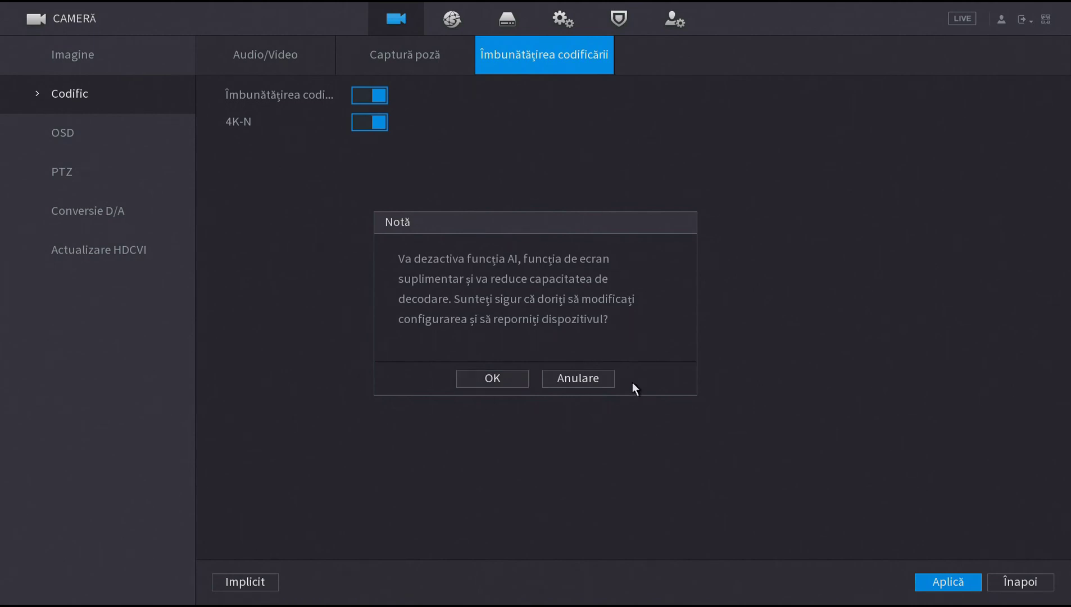
left_click(592, 382)
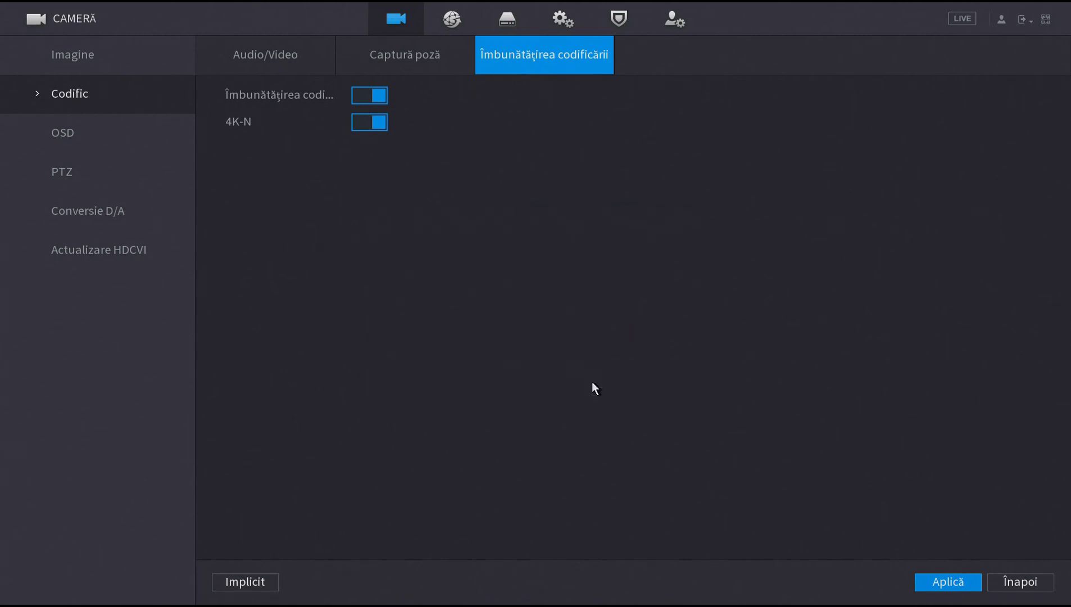
- Enable the In direct privacy mask for channel 1, add mask areas 1 to 4 and rearrange them over the camera image
left_click(113, 135)
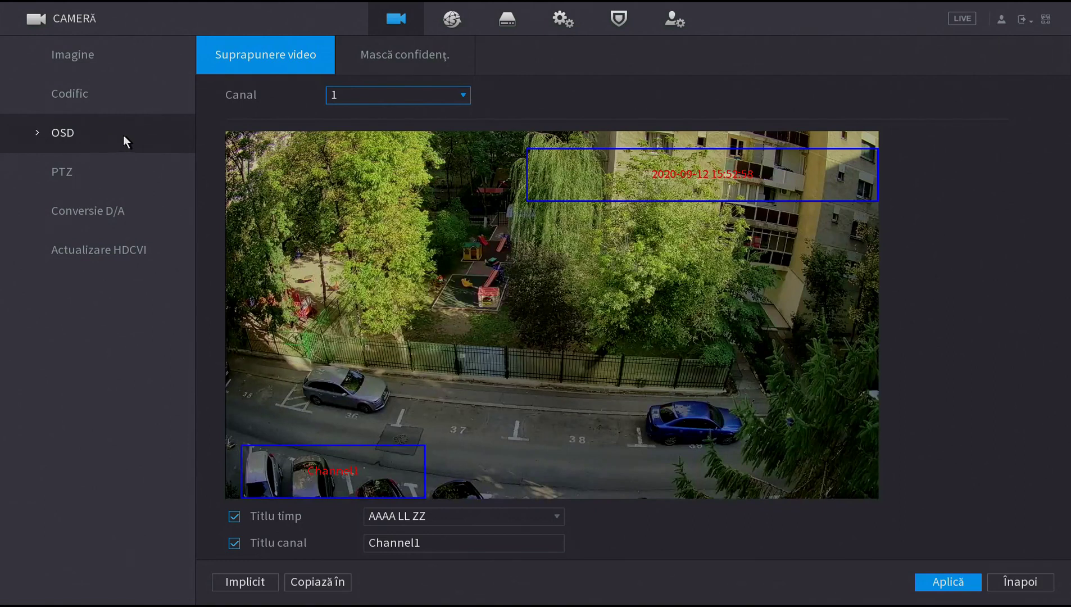
left_click(375, 58)
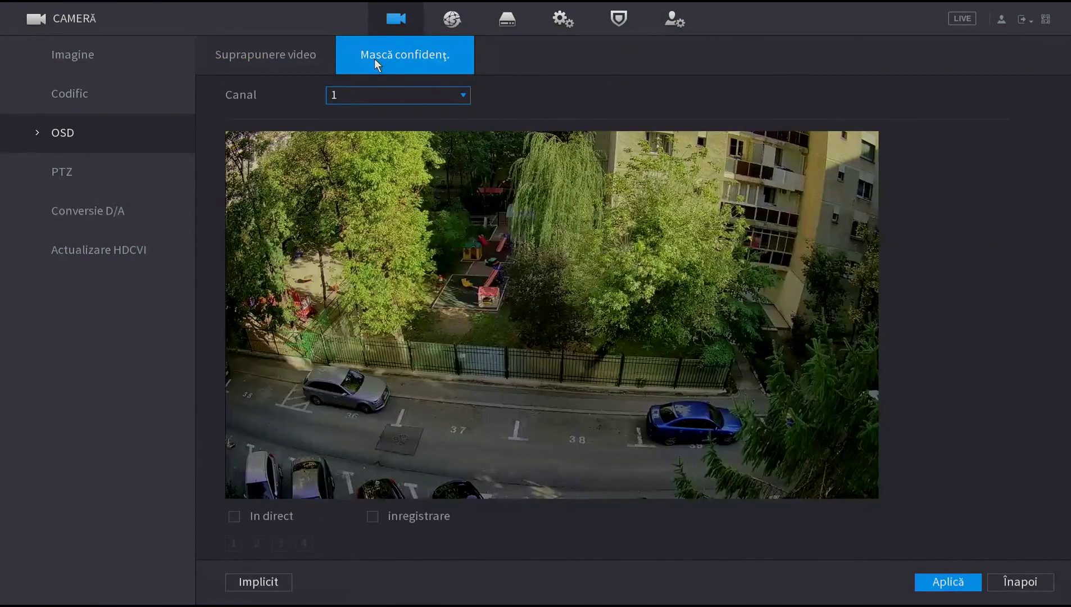
left_click(238, 518)
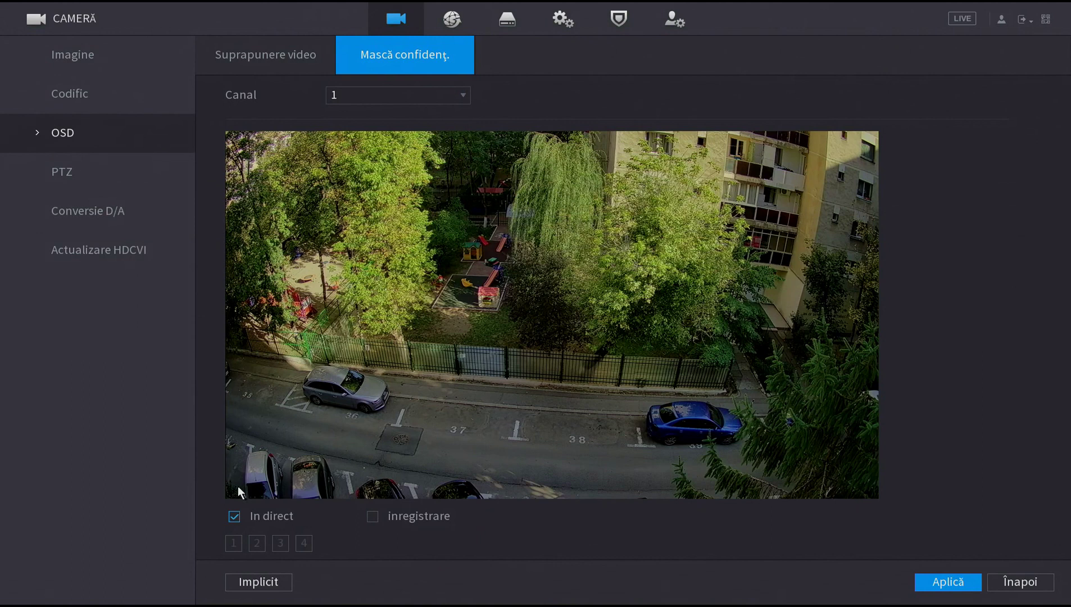
left_click(234, 542)
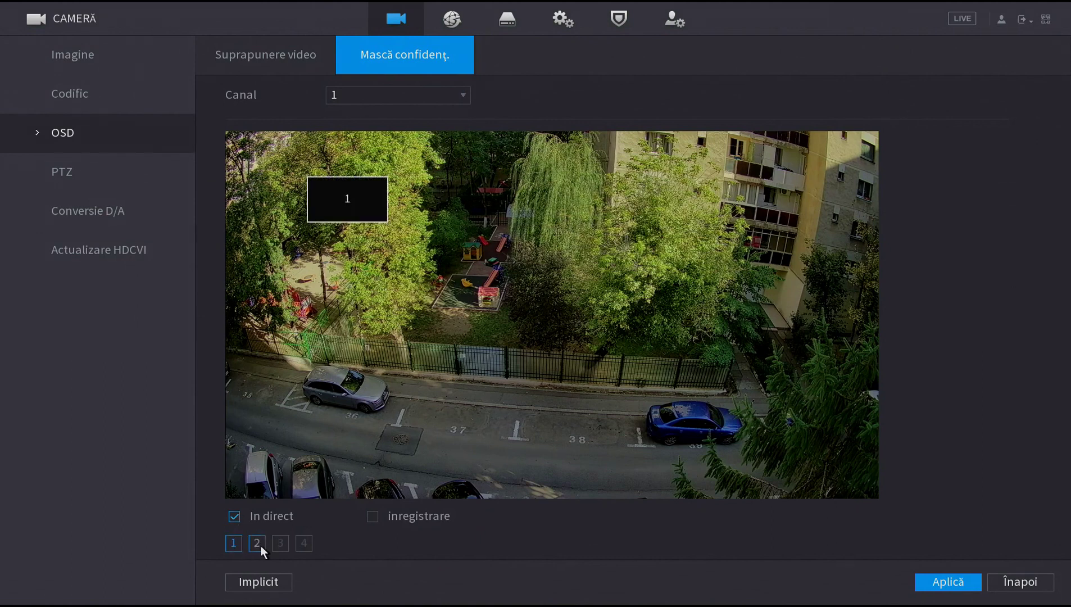
left_click_drag(354, 202, 406, 327)
left_click_drag(337, 224, 539, 206)
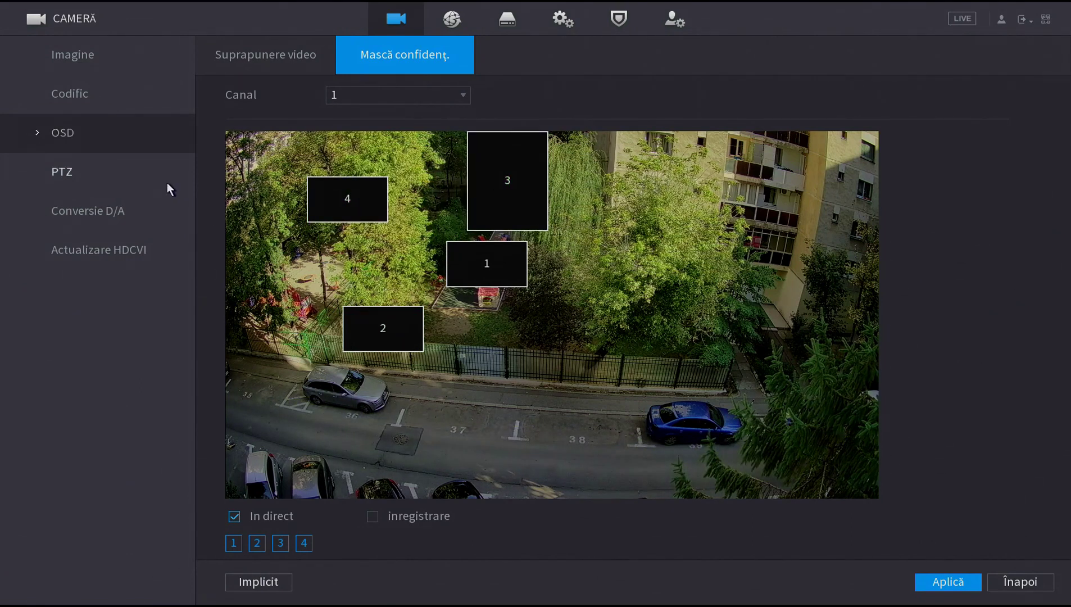
- Set channel 1's PTZ control mode to Port serial and review the available protocols
left_click(135, 176)
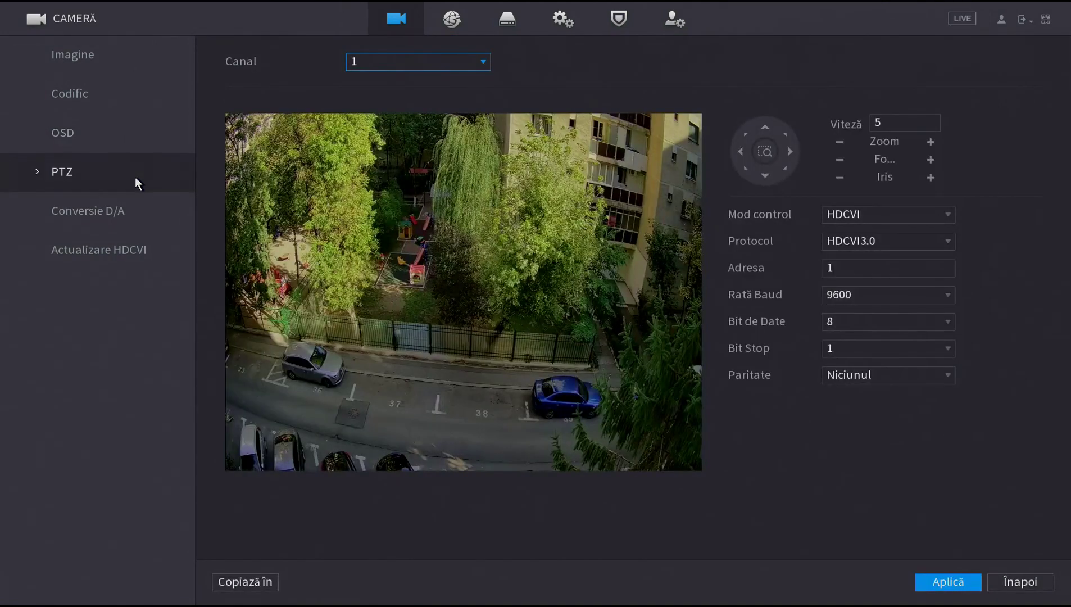
left_click(868, 216)
left_click(880, 229)
left_click(892, 242)
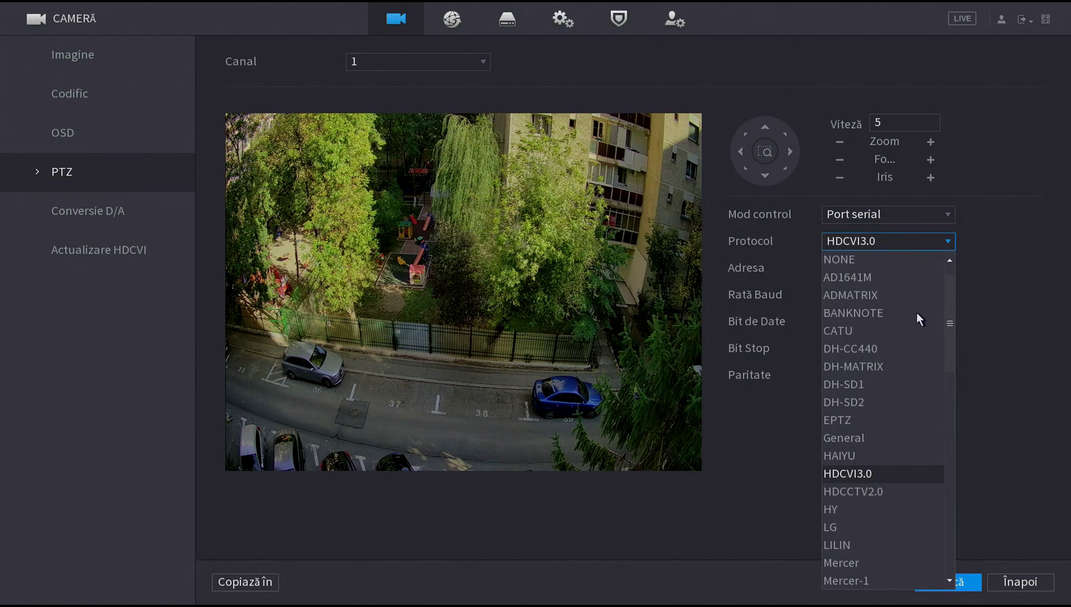
scroll(913, 339, "down", 5)
scroll(913, 339, "up", 5)
- Set the PTZ control mode back to HDCVI and review its protocol options, keeping HDCVI3.0
left_click(887, 216)
left_click(888, 210)
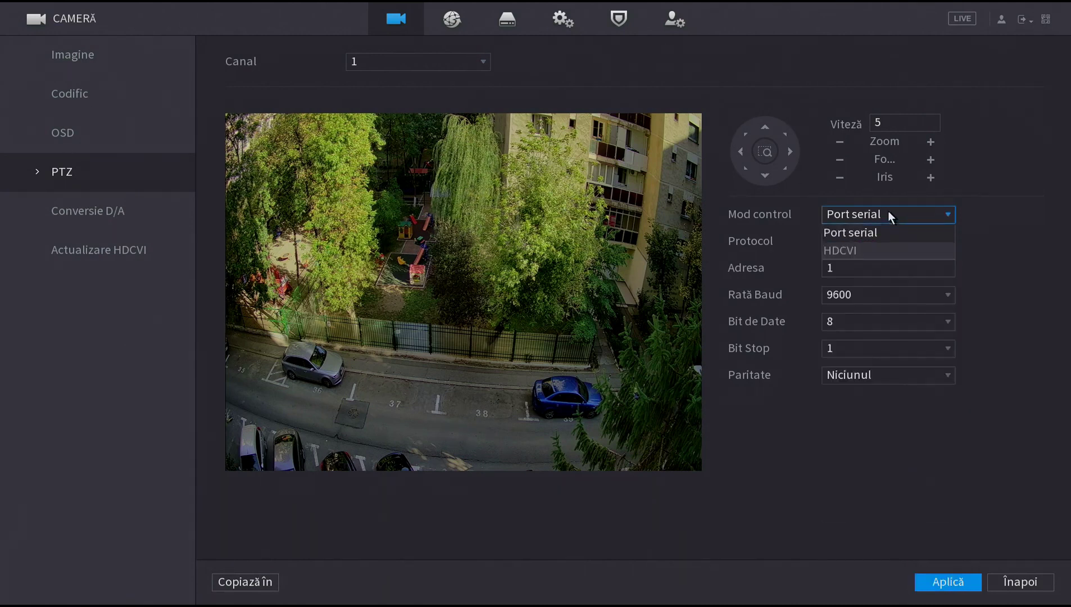
left_click(887, 250)
left_click(896, 241)
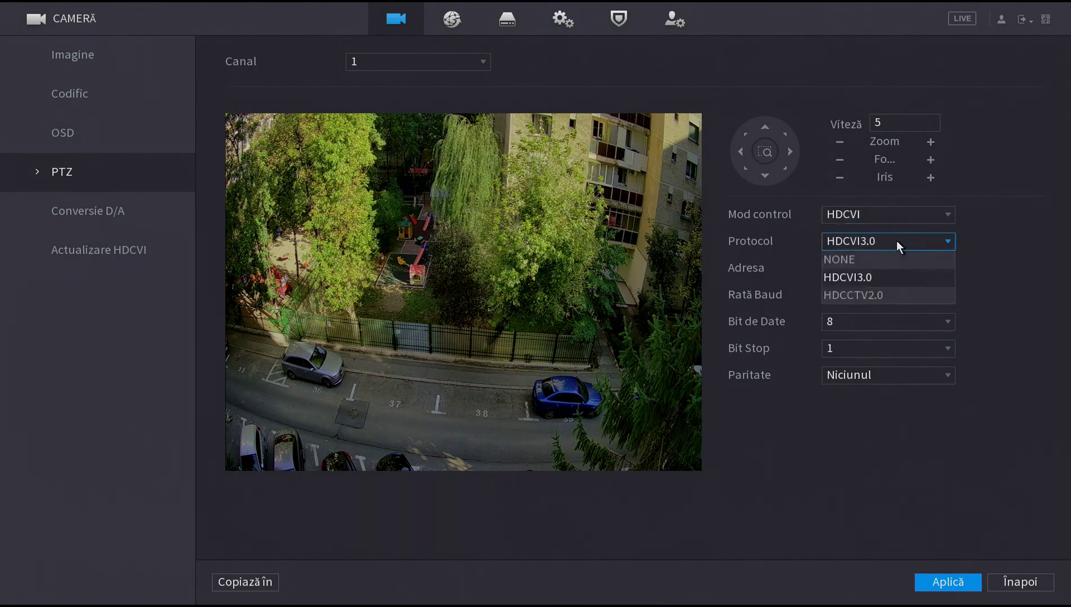
left_click(897, 240)
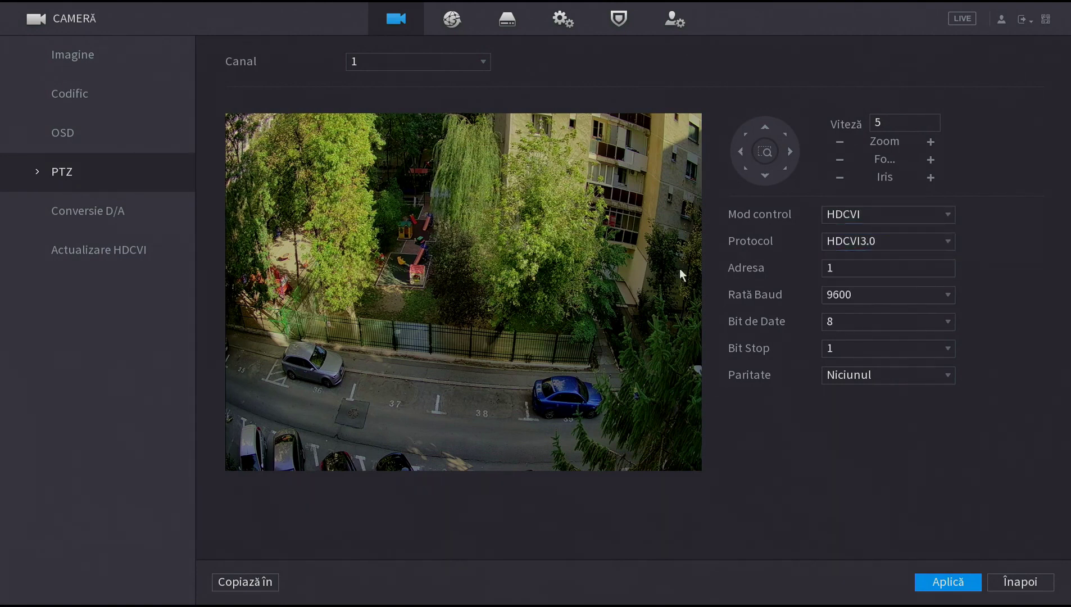
- Convert all channels to IP in the D/A conversion table, and switch analog channels 1 to 8 back to AUTO
left_click(96, 212)
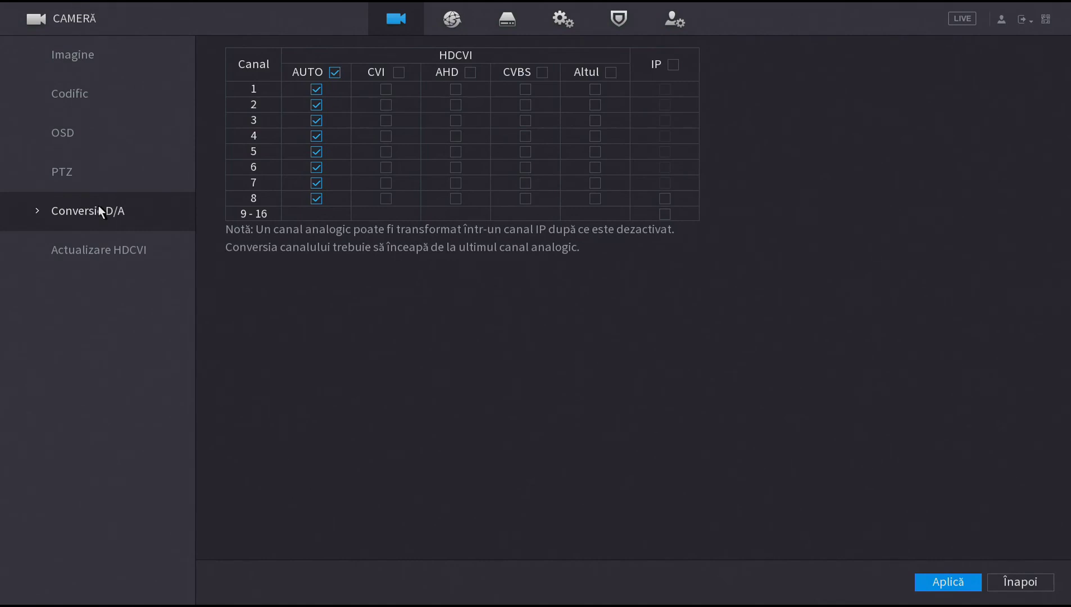
left_click(672, 65)
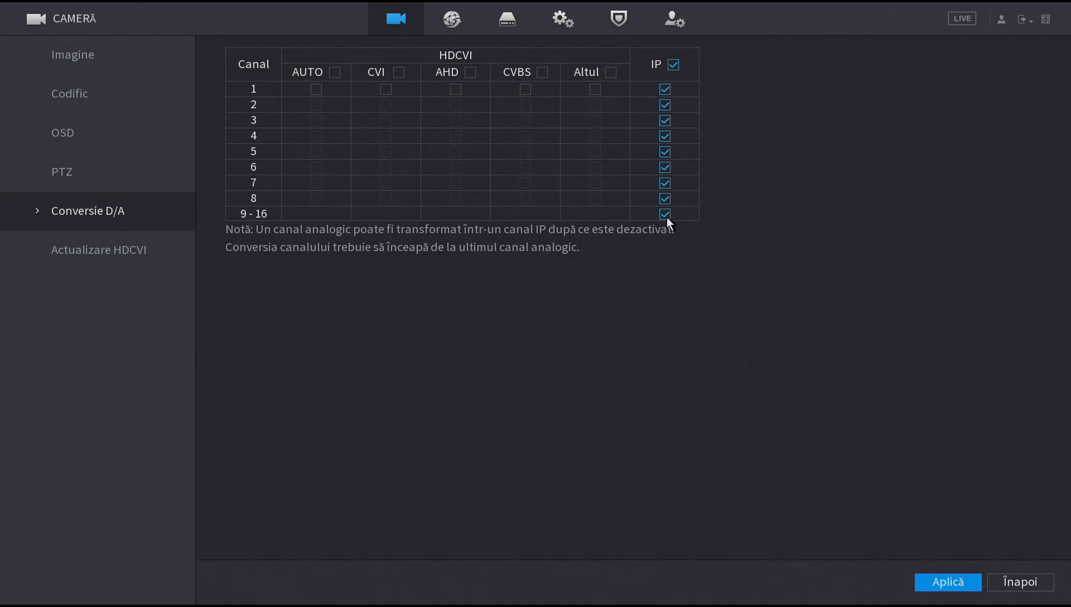
left_click(335, 72)
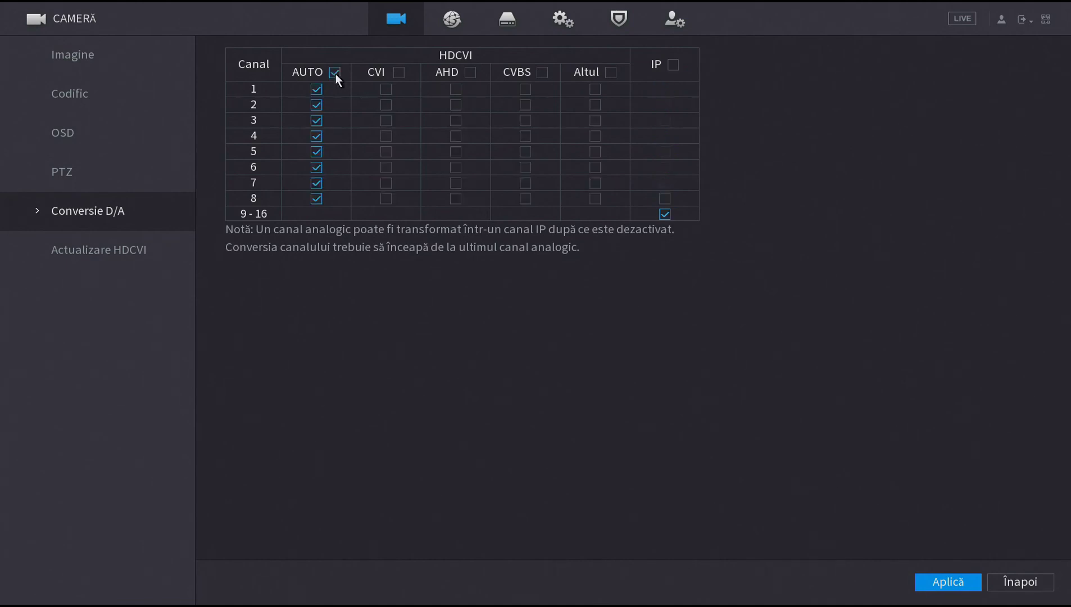
- Review the HDCVI camera update page, and open the recorder's network TCP/IP settings
left_click(120, 252)
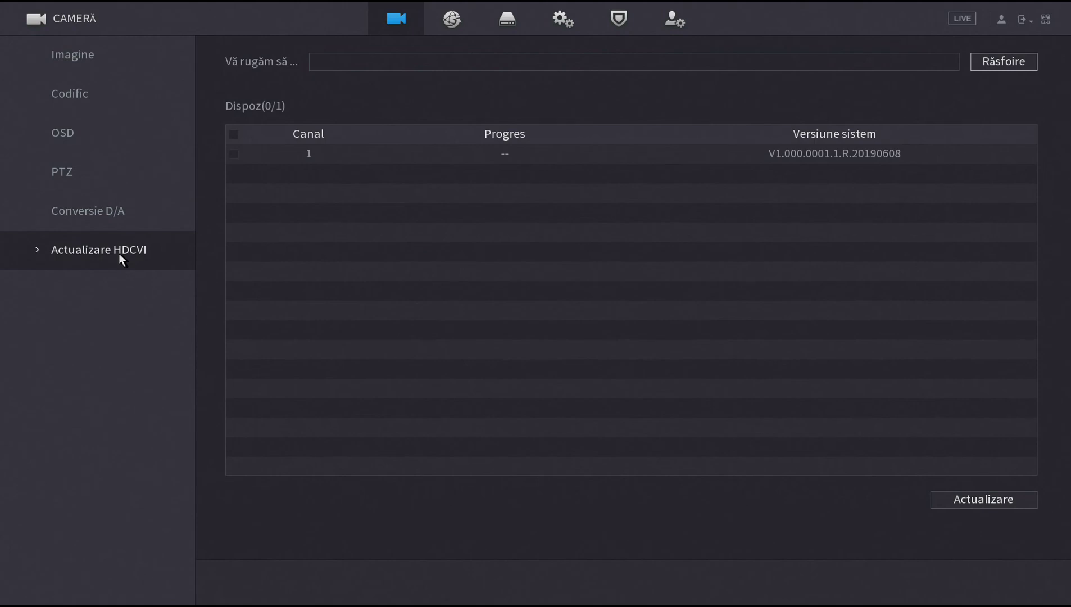
right_click(586, 314)
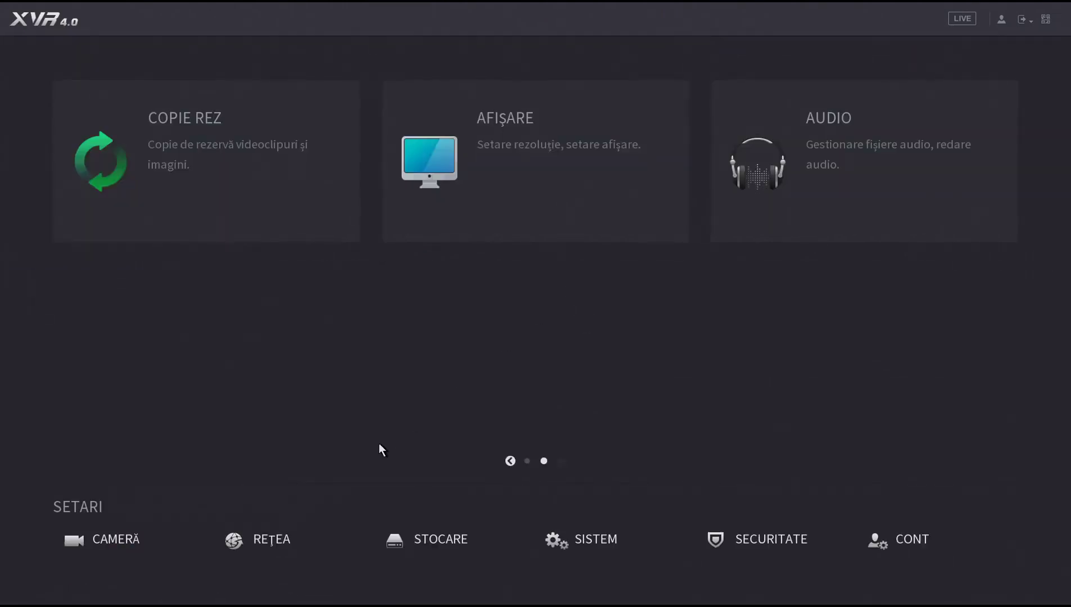
left_click(267, 538)
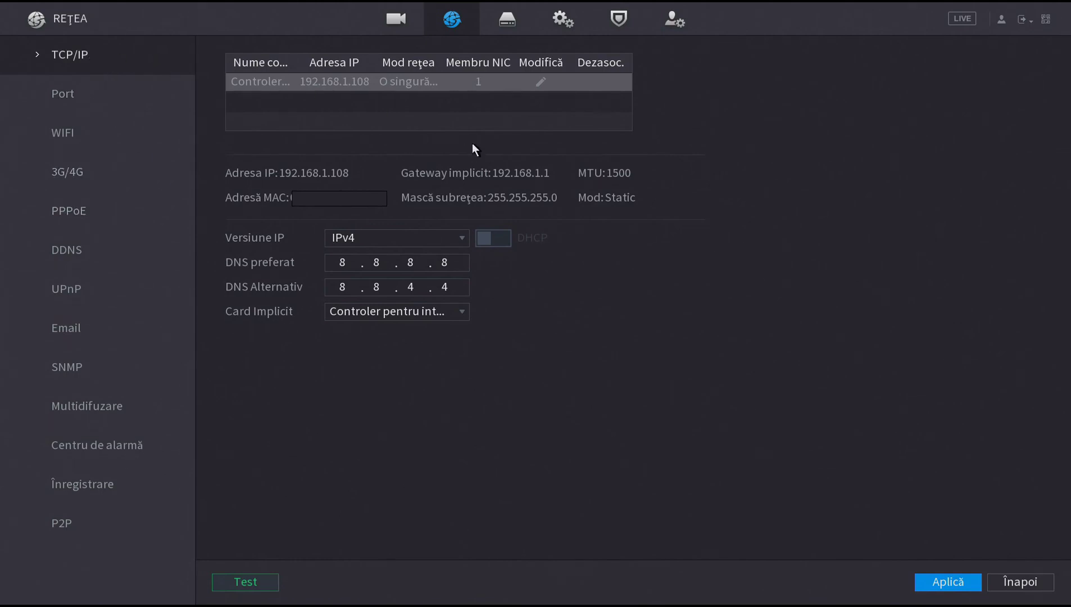
- Try switching DHCP on and off in the network adapter's IPv4 settings, and cancel the changes
left_click(540, 82)
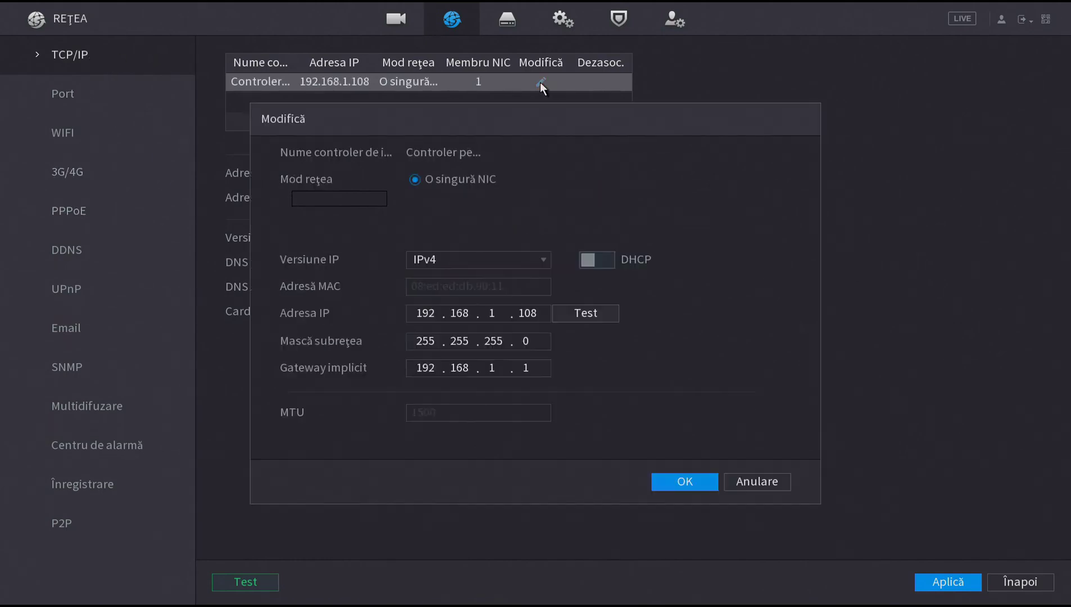
left_click(609, 261)
left_click(610, 262)
left_click(609, 262)
left_click(610, 263)
right_click(694, 342)
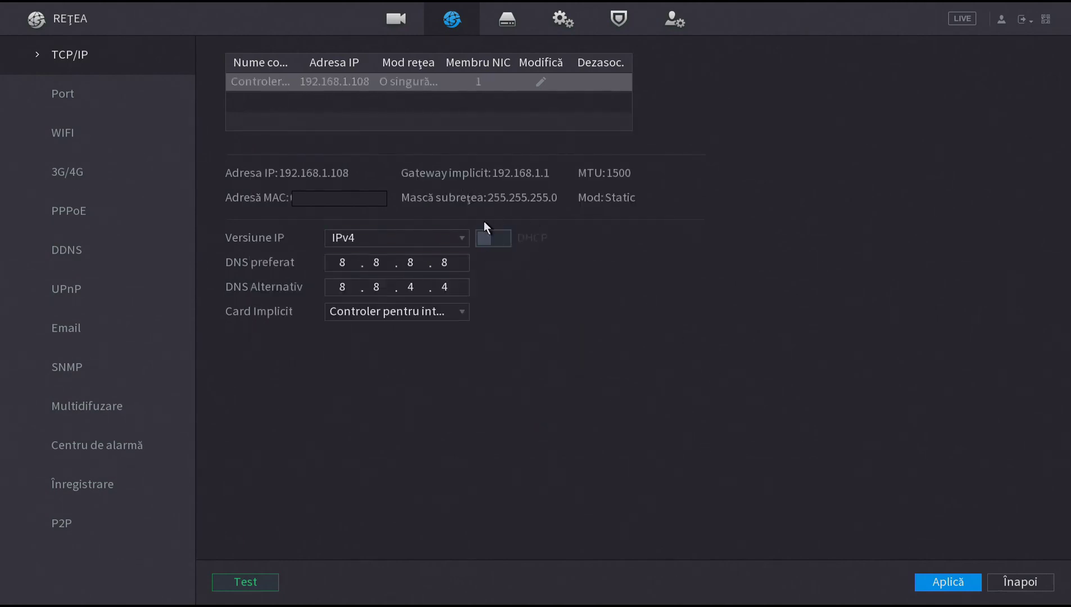
left_click(539, 82)
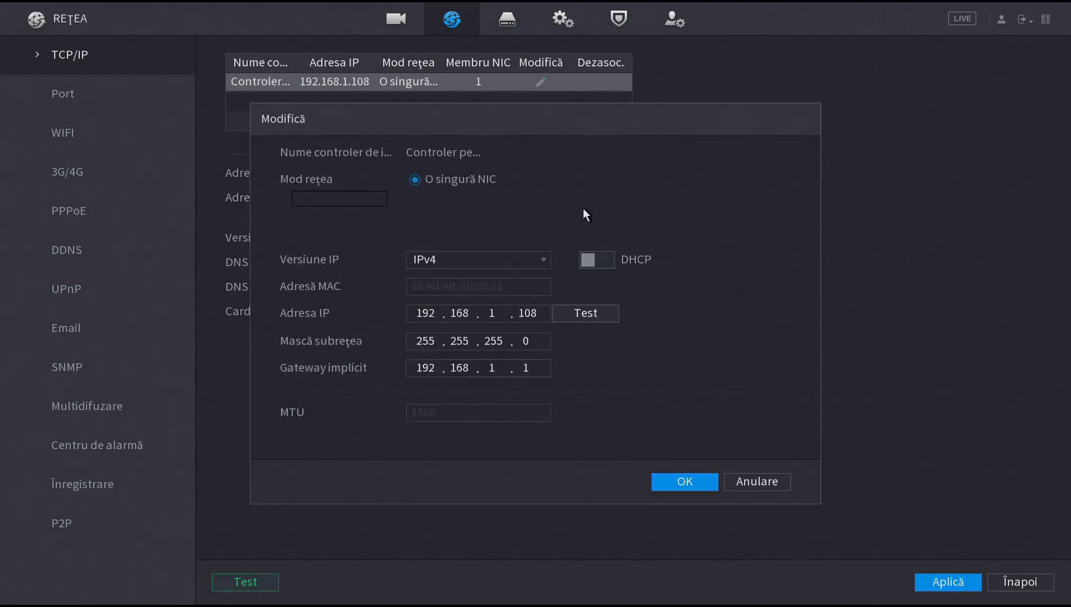
left_click(602, 259)
left_click(765, 479)
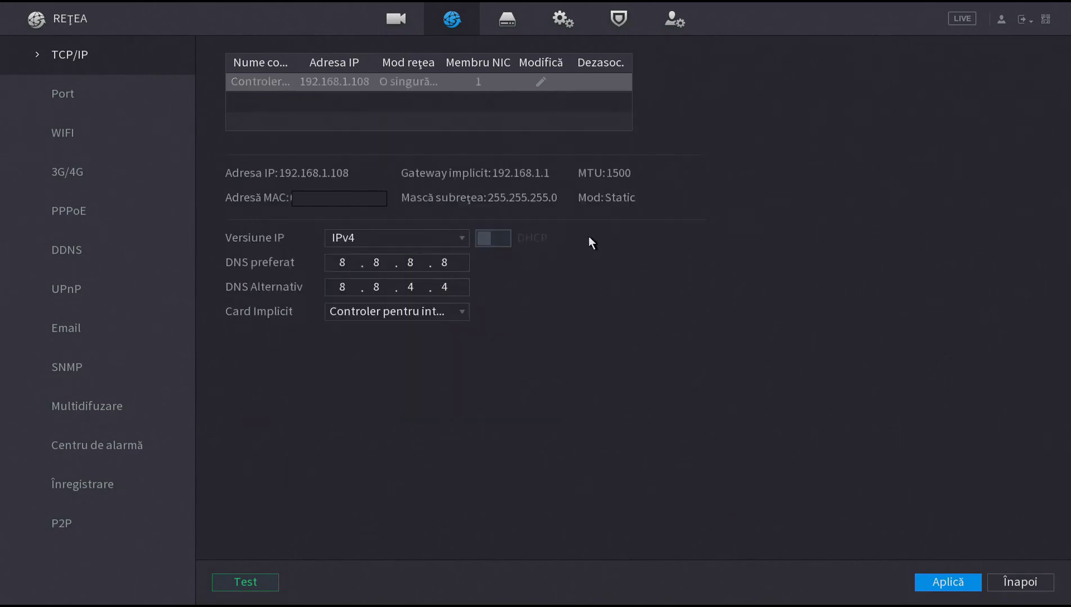
- Review the Port, WIFI, 3G/4G and PPPoE network settings pages
left_click(96, 99)
left_click(108, 126)
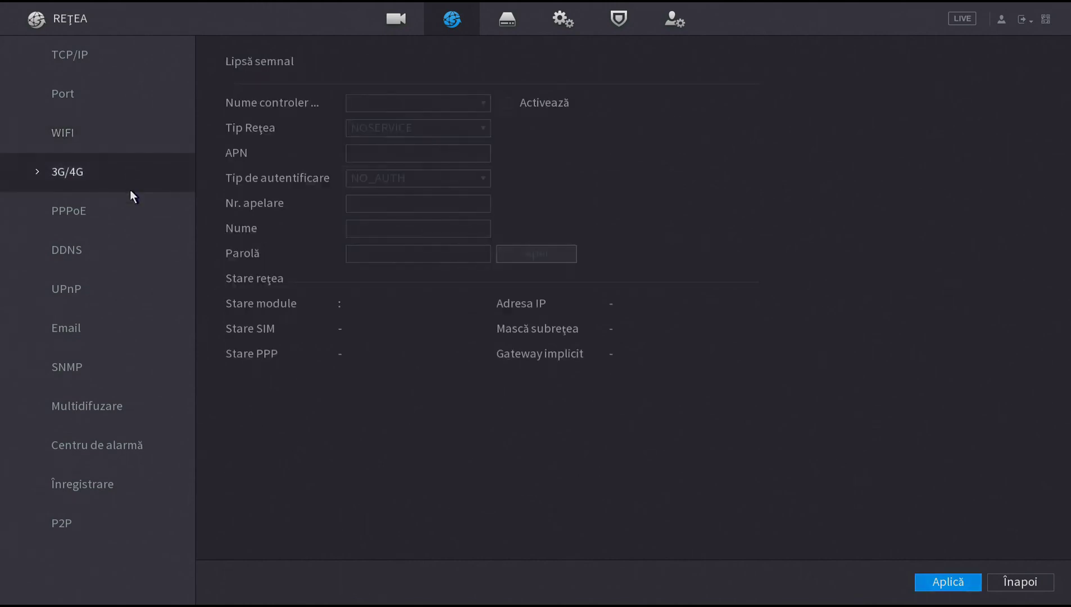
left_click(131, 209)
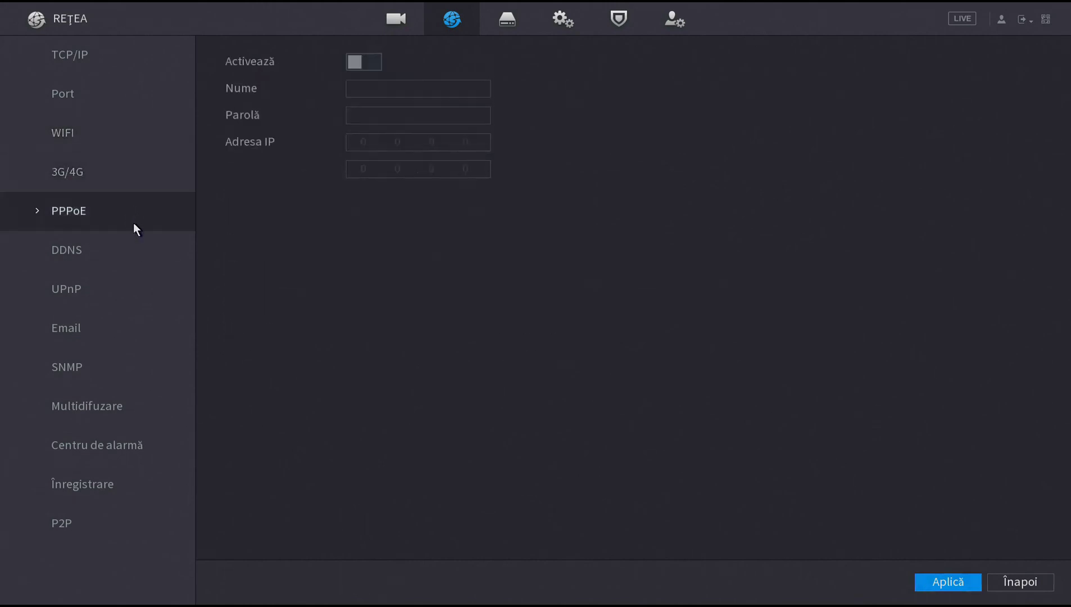
- Review the DDNS settings and the available service types, keeping Dyndns DDNS
left_click(142, 251)
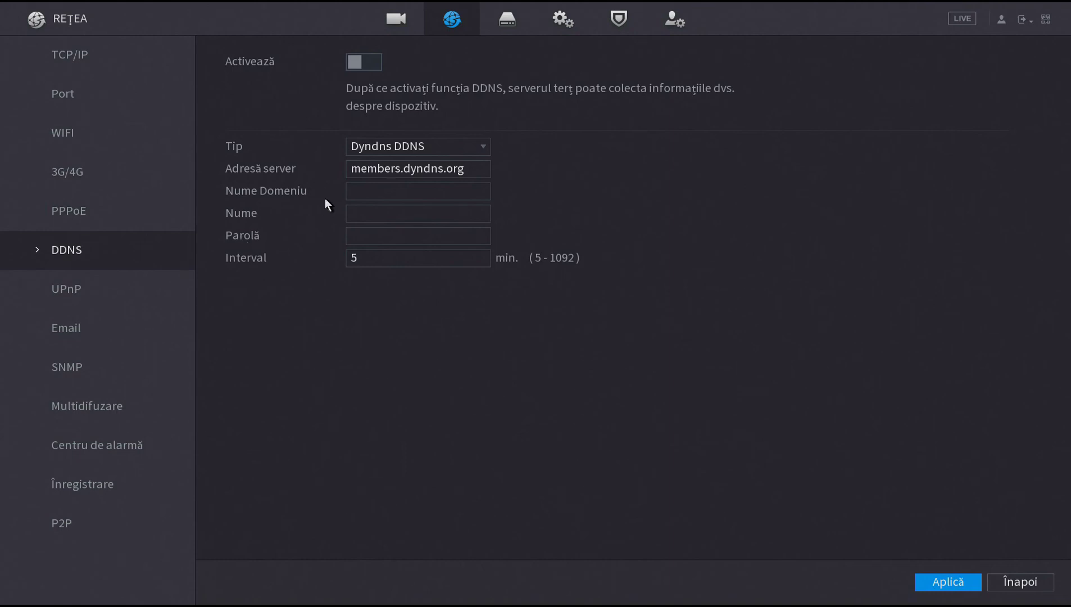
left_click(373, 145)
left_click(373, 145)
- Review the UPnP port mapping, Email, SNMP and Multidifuzare network settings
left_click(147, 289)
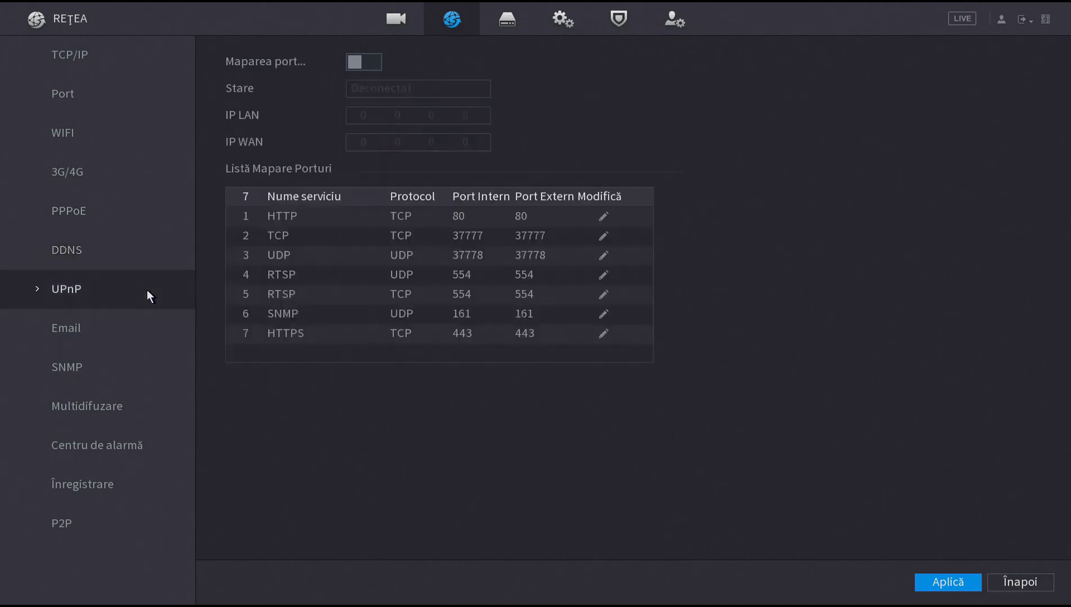
left_click(146, 332)
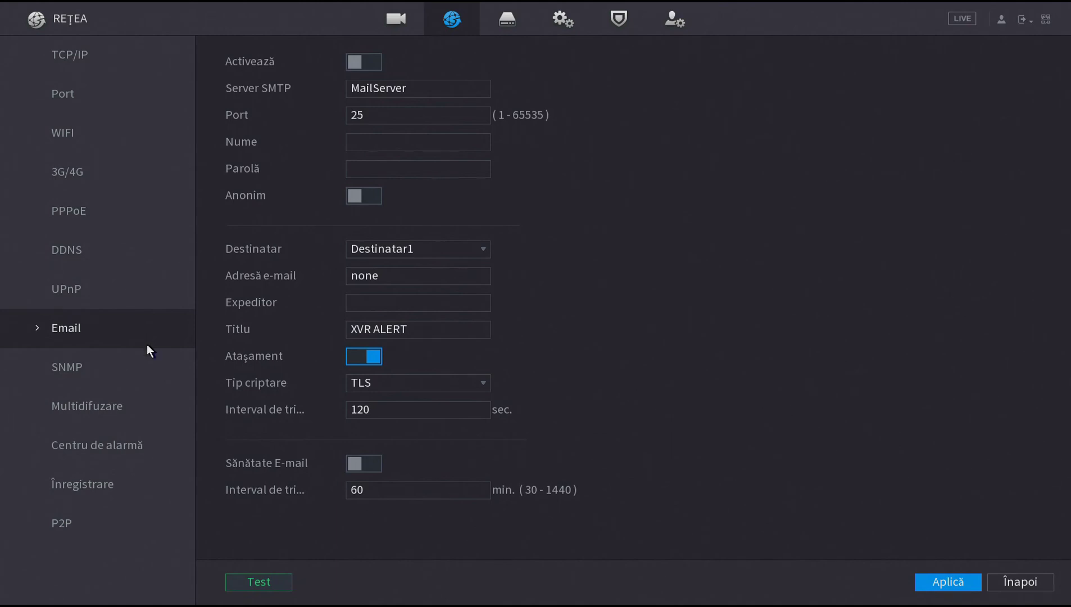
left_click(152, 359)
left_click(145, 412)
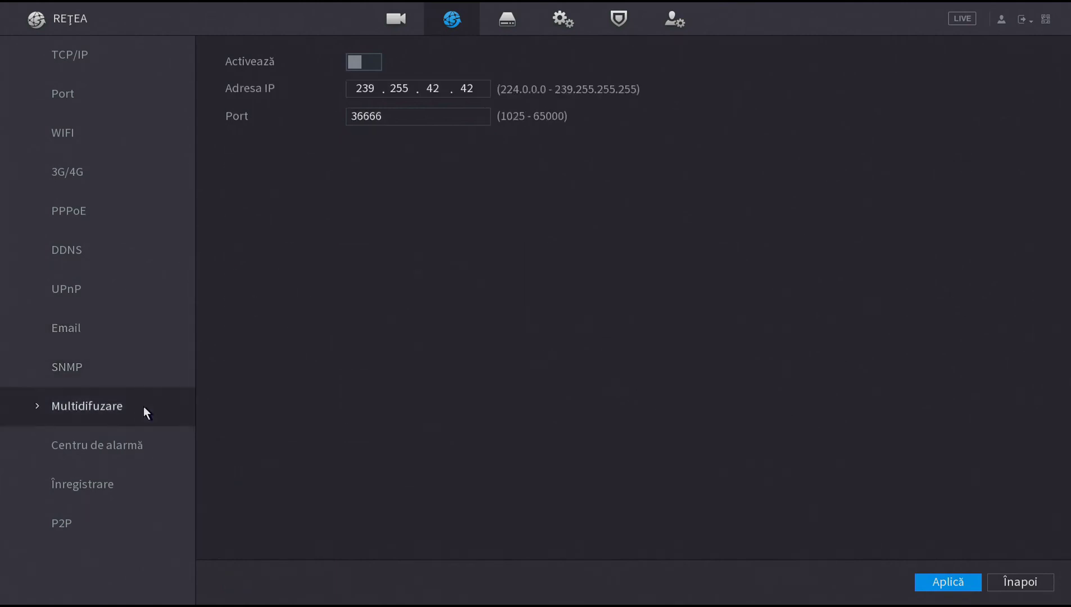
- Review the alarm centre, Înregistrare and P2P network settings, and return to the main menu
left_click(156, 447)
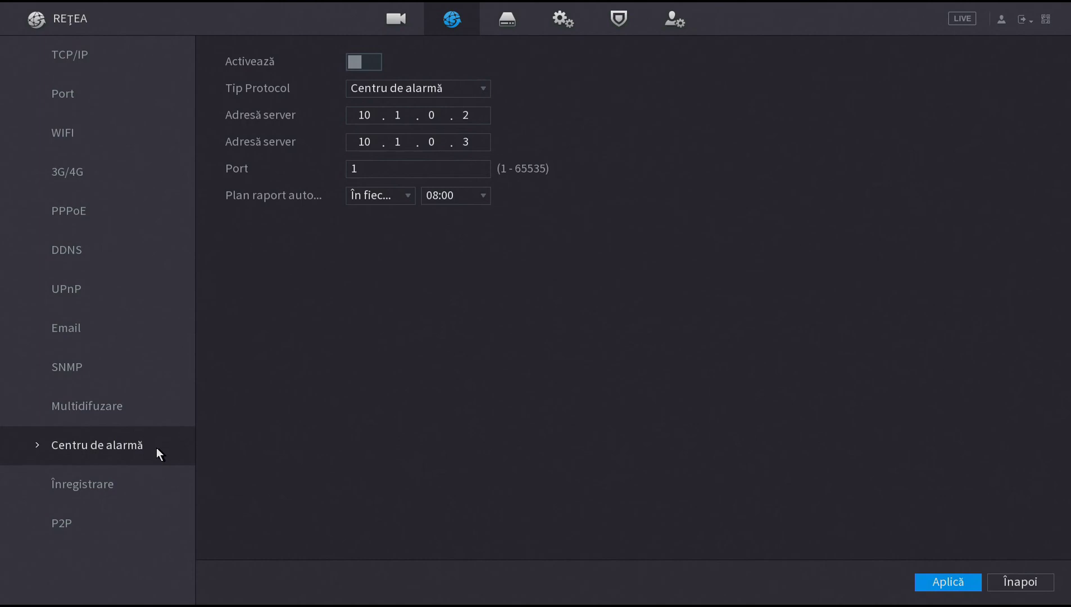
left_click(140, 486)
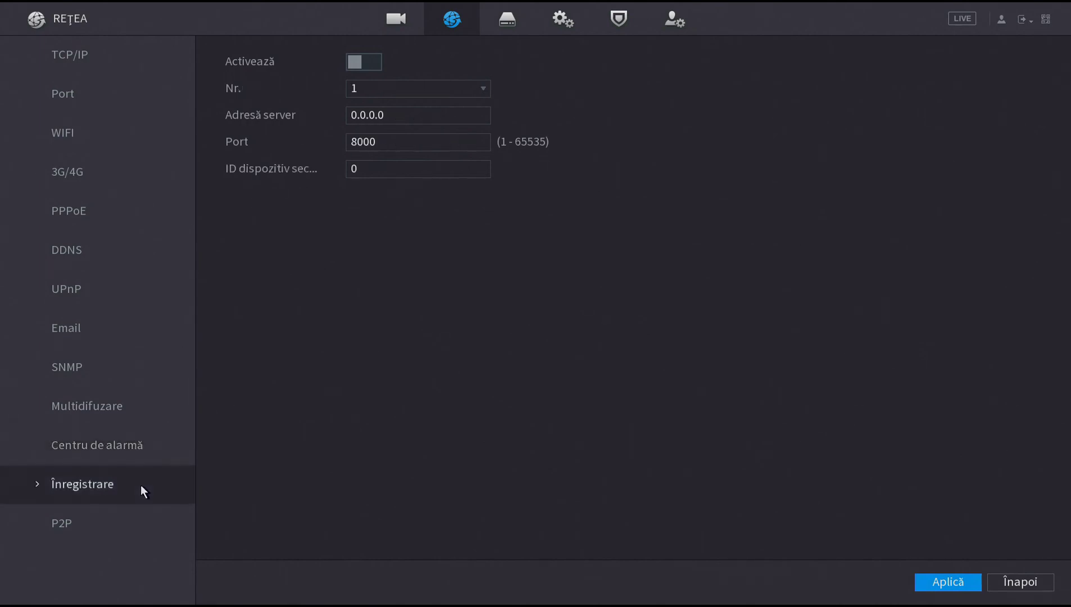
left_click(136, 508)
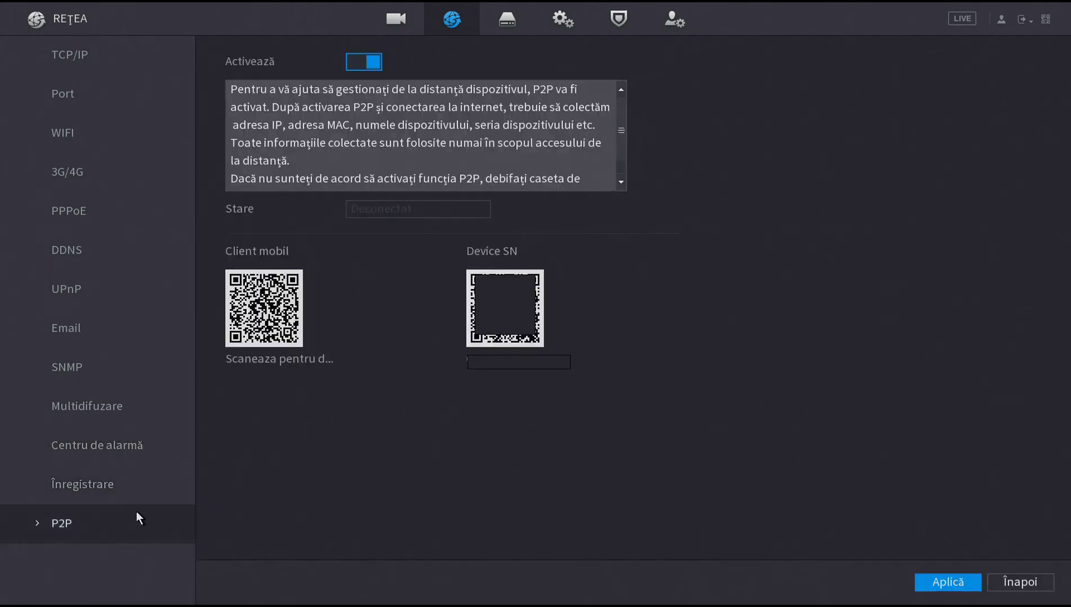
right_click(292, 453)
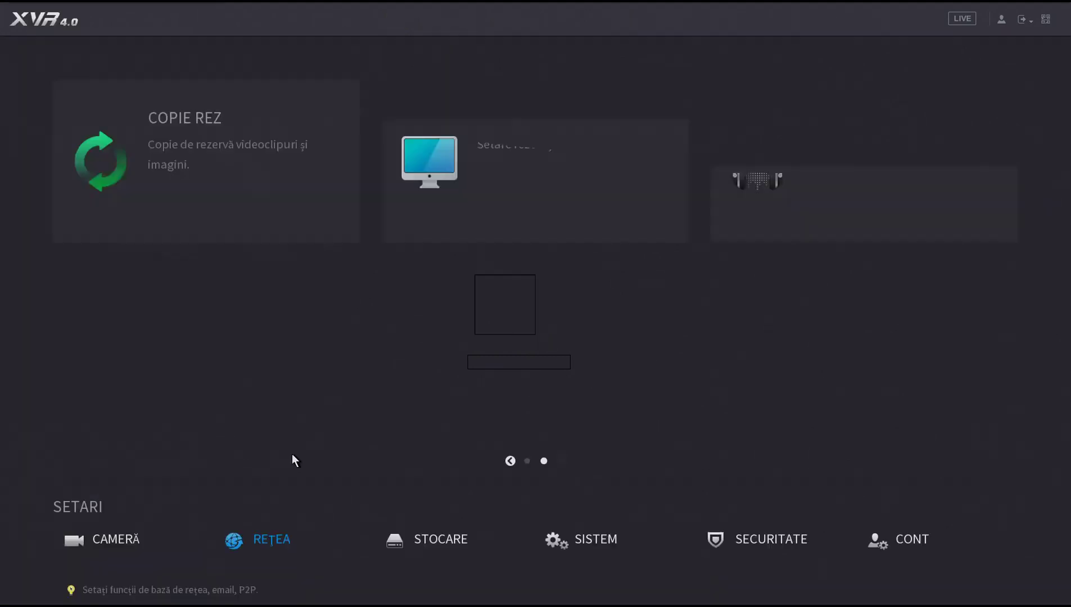
- Review the Standard storage settings, checking the Disc Plin and Creați fișiere video options while keeping Suprascriere and Lungime
left_click(441, 538)
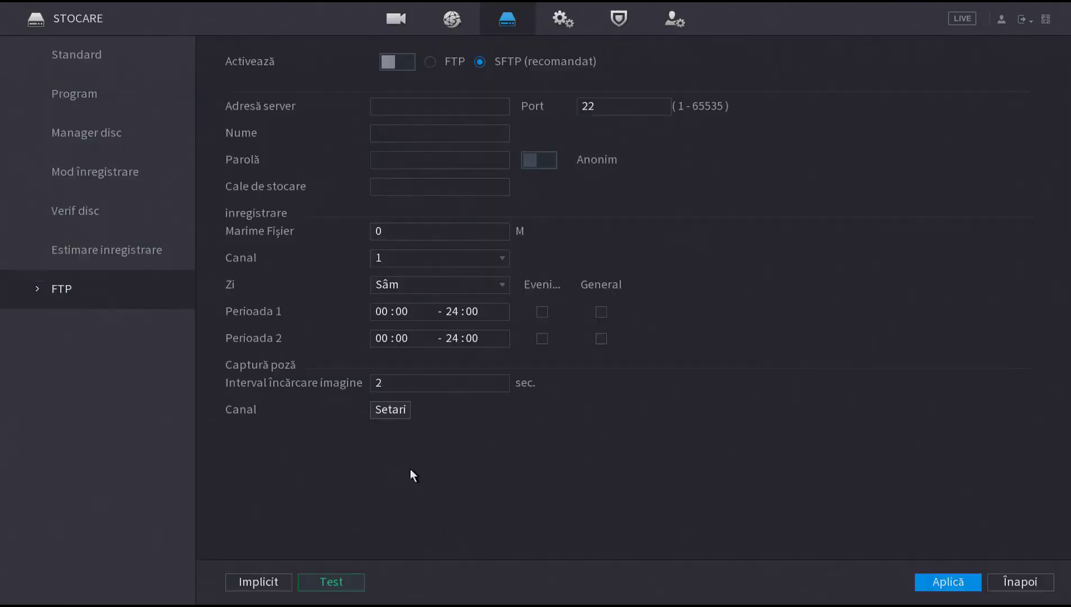
left_click(115, 53)
left_click(455, 65)
left_click(455, 65)
left_click(471, 90)
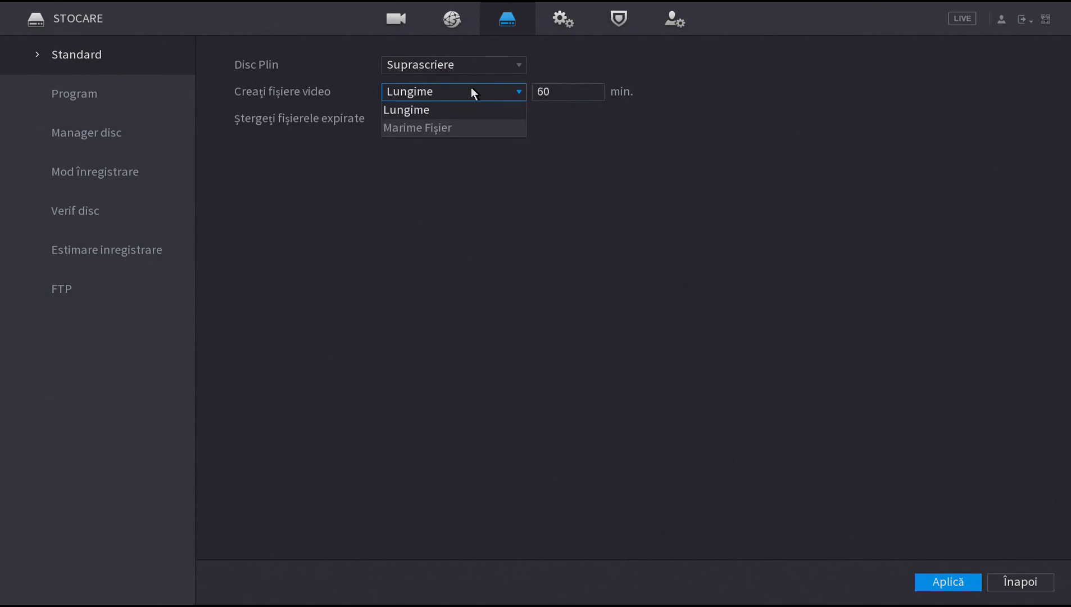
left_click(484, 127)
left_click(488, 115)
left_click(484, 112)
- Try Mișcare-only recording for Sunday in channel A1's schedule with the setting copied to all days, and cancel the change
left_click(109, 93)
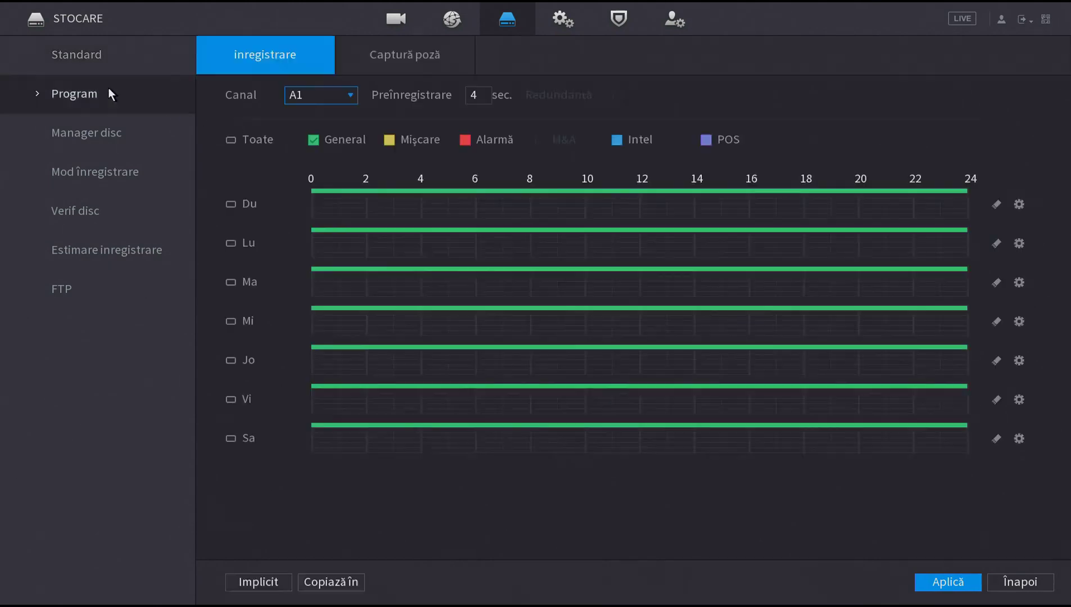
left_click(1019, 204)
left_click(536, 188)
left_click(458, 188)
left_click(204, 365)
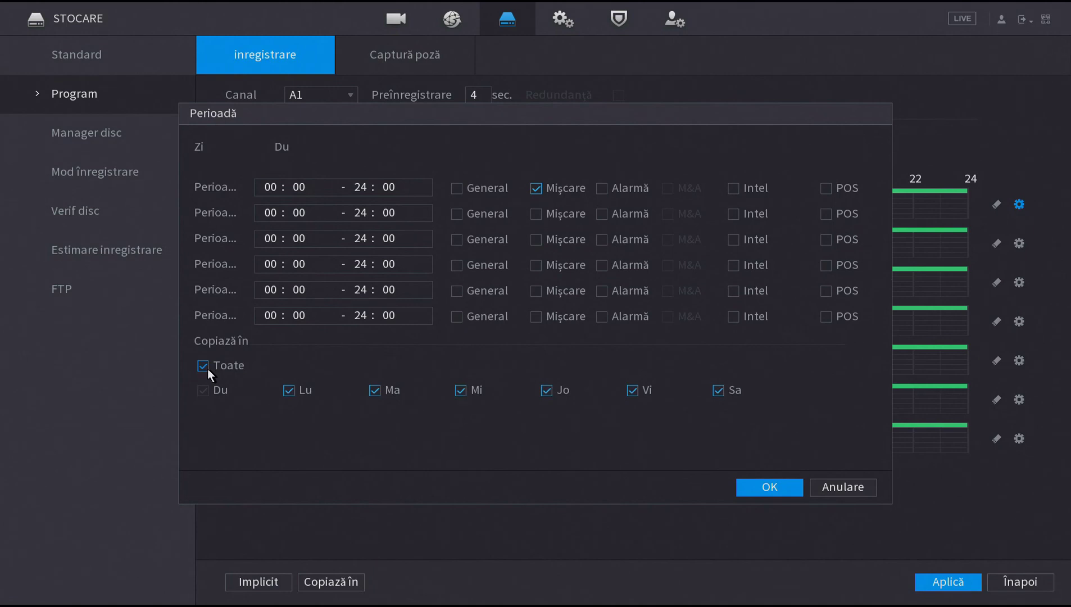
left_click(828, 487)
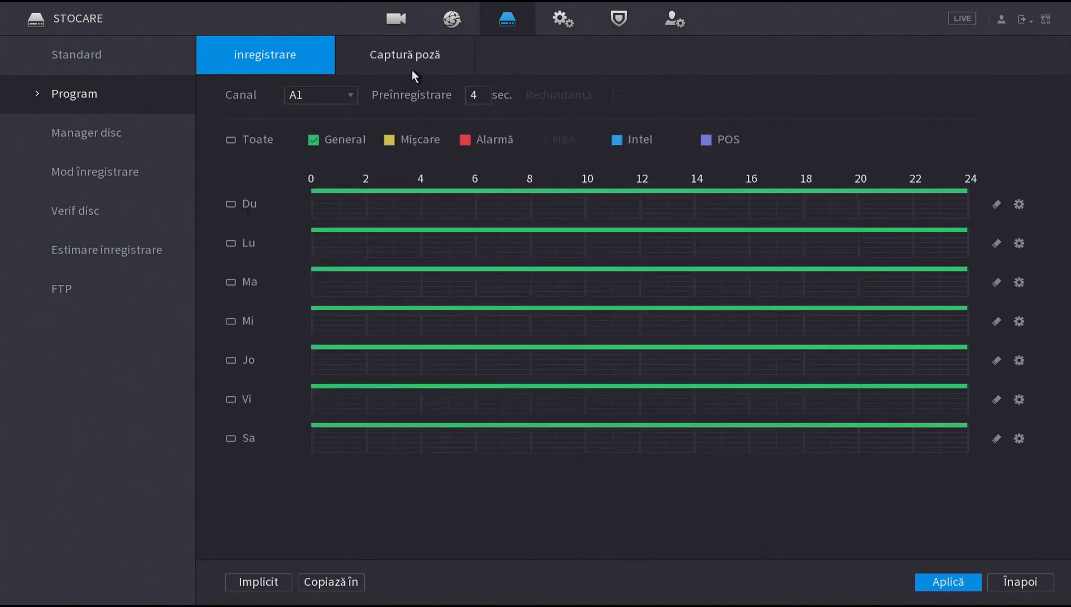
- Review the Captură poză schedule, disk manager and recording modes, trying the main-stream modes and keeping Auto for all channels
left_click(411, 51)
left_click(105, 125)
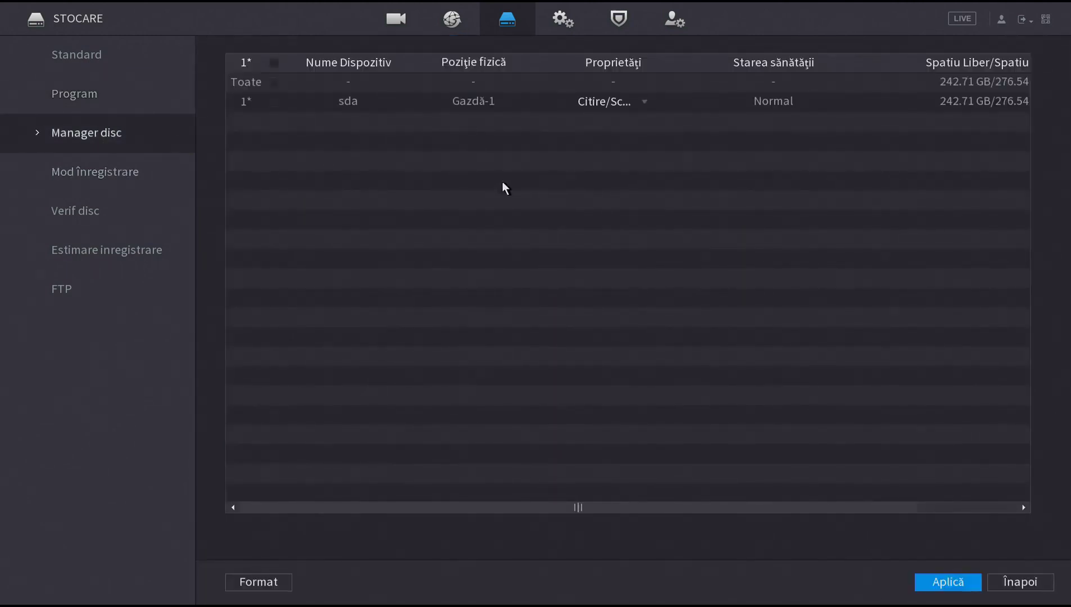
left_click(146, 173)
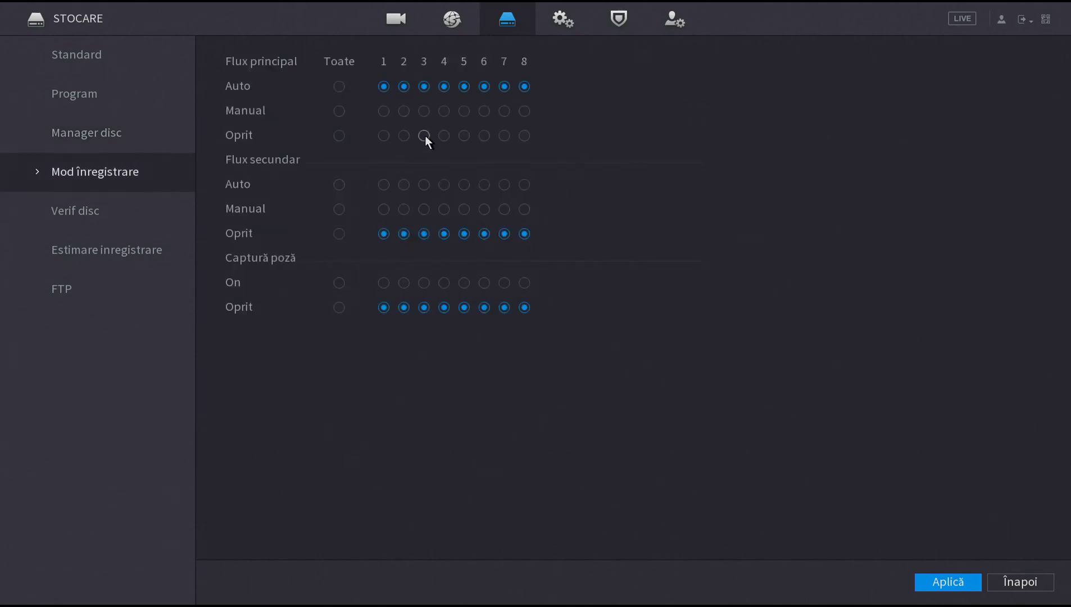
left_click(341, 110)
left_click(340, 87)
left_click(340, 135)
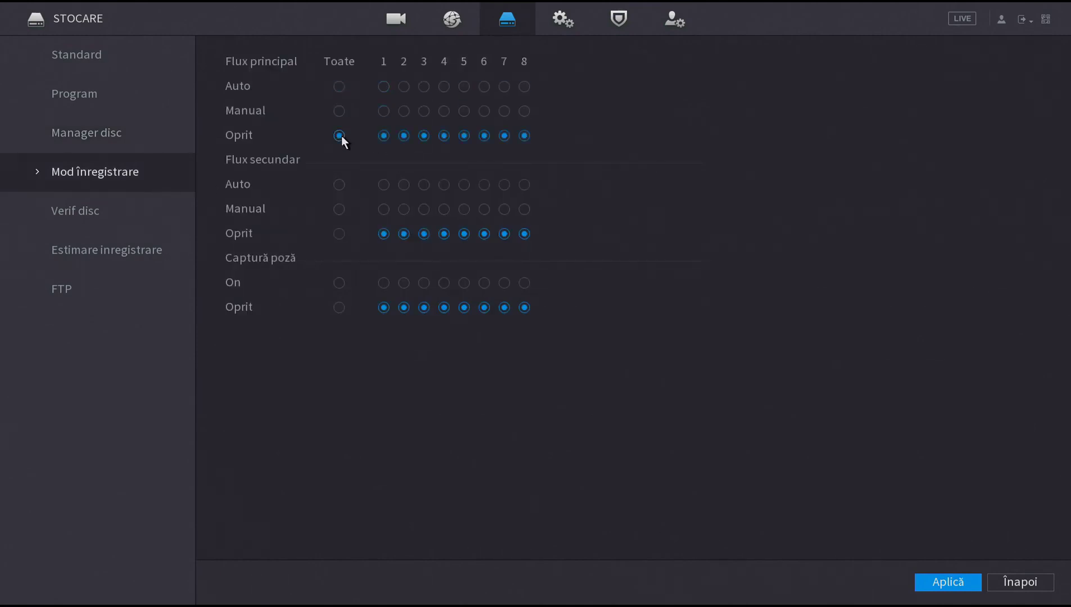
left_click(340, 88)
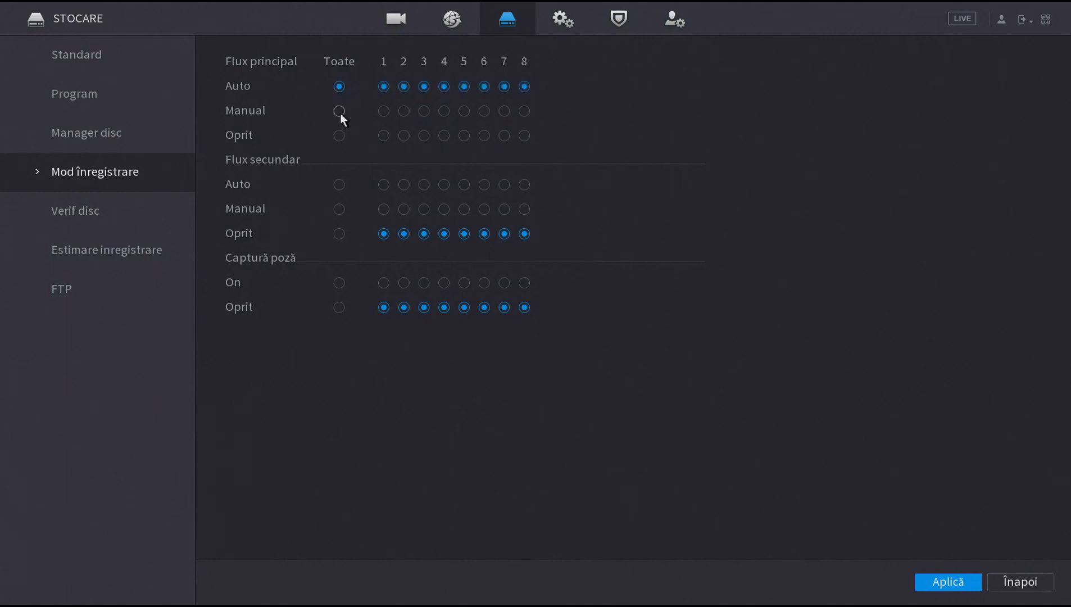
- Run a manual Detectare zonă cheie check on disk Gazdă-1 and view the verification report
left_click(93, 211)
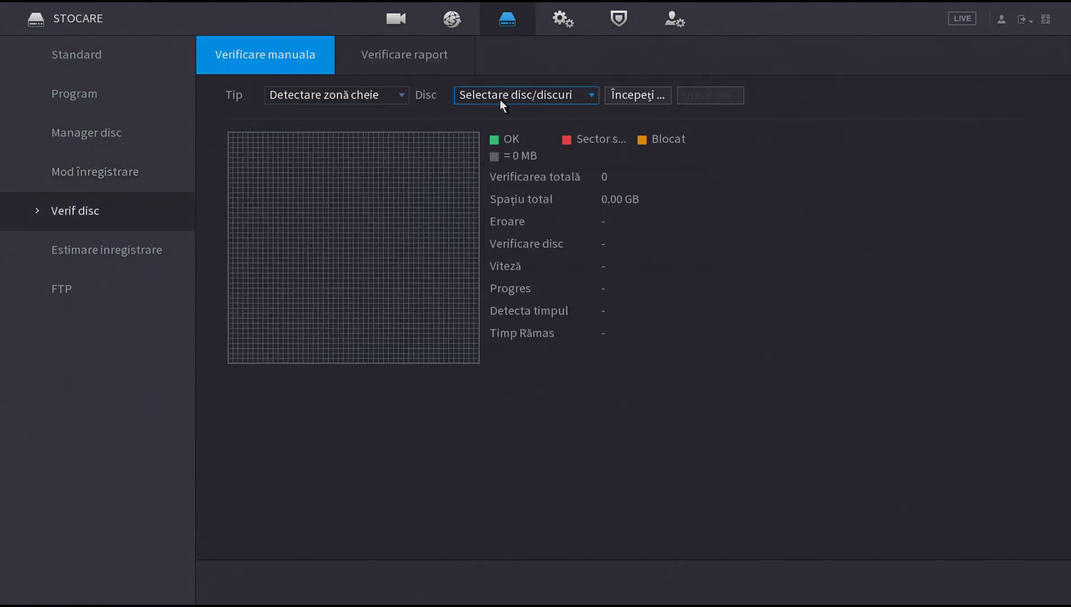
left_click(500, 99)
left_click(492, 112)
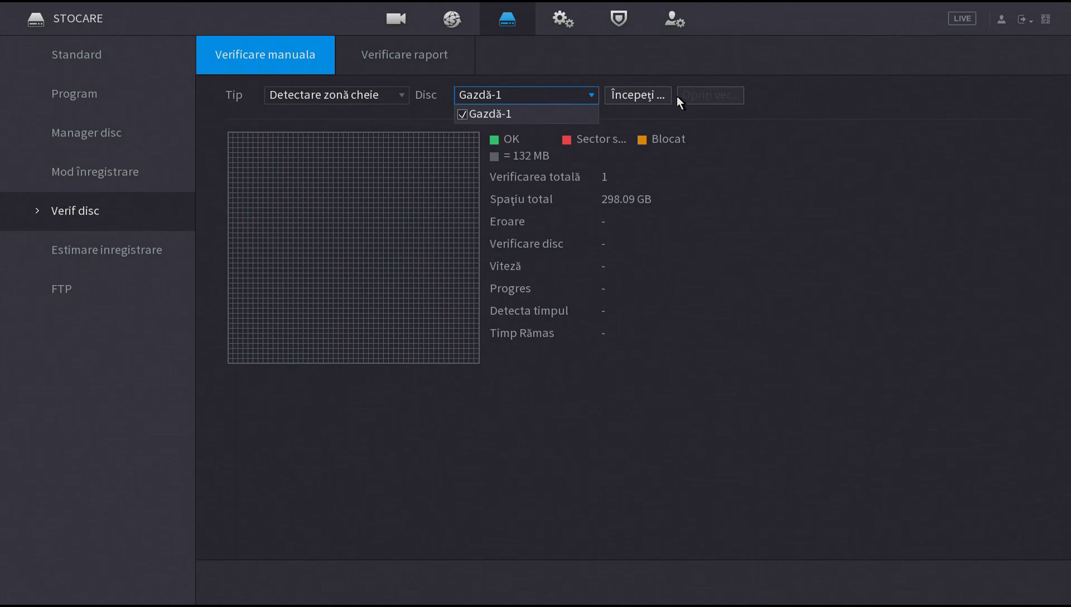
left_click(655, 91)
left_click(652, 94)
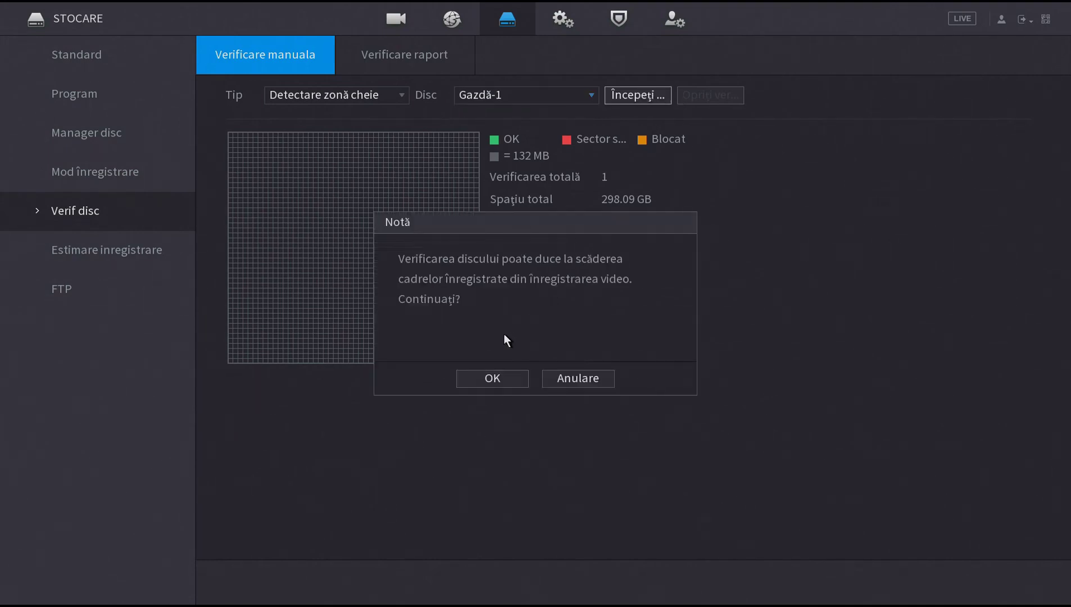
left_click(515, 374)
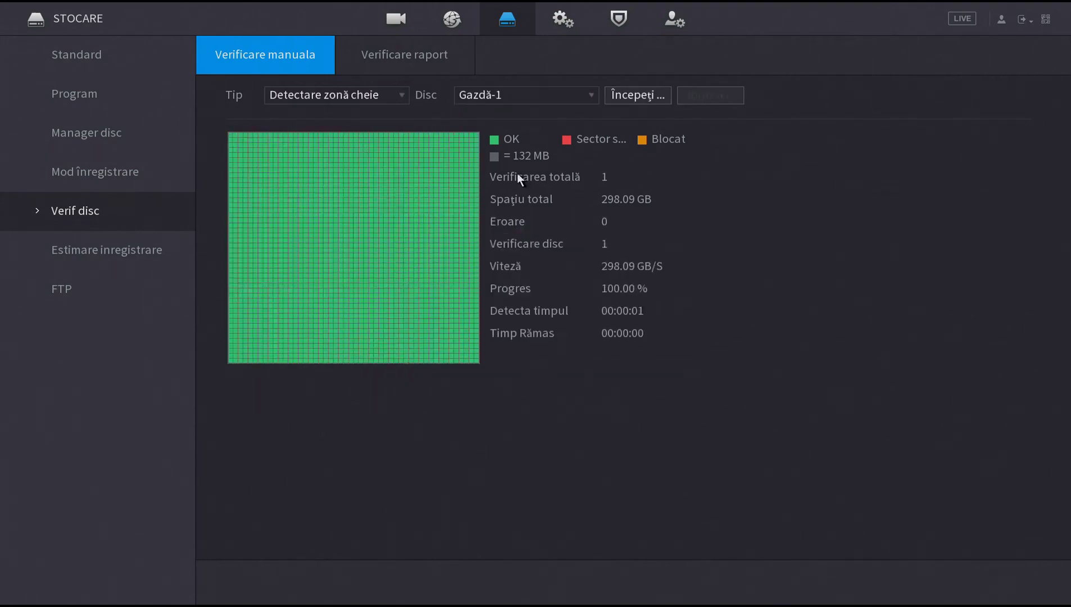
left_click(430, 67)
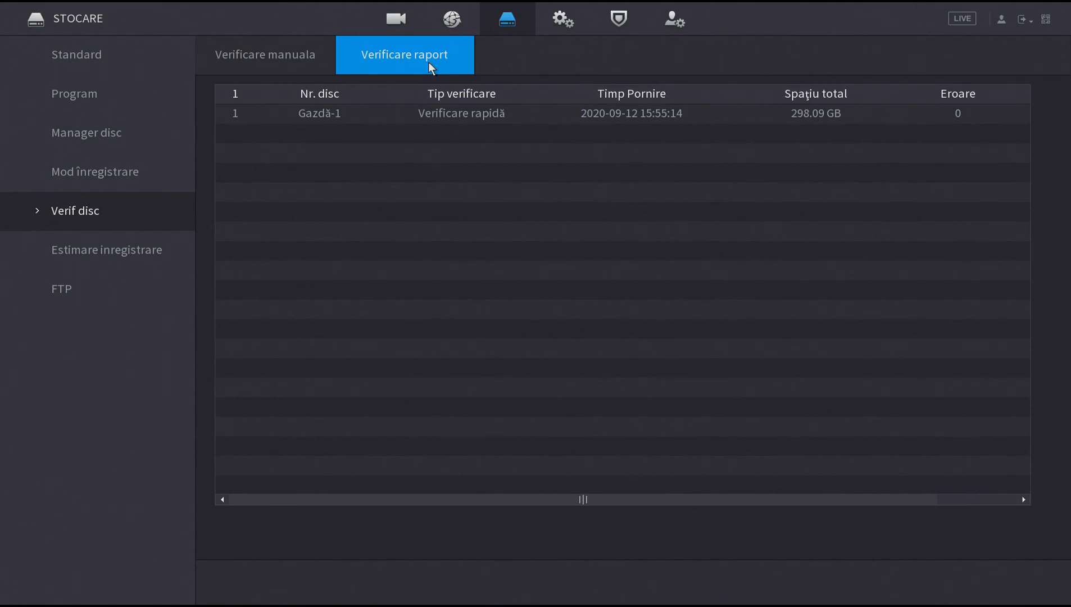
- Review the recording estimates by space and by time and the FTP storage settings, and return to the main menu
left_click(151, 255)
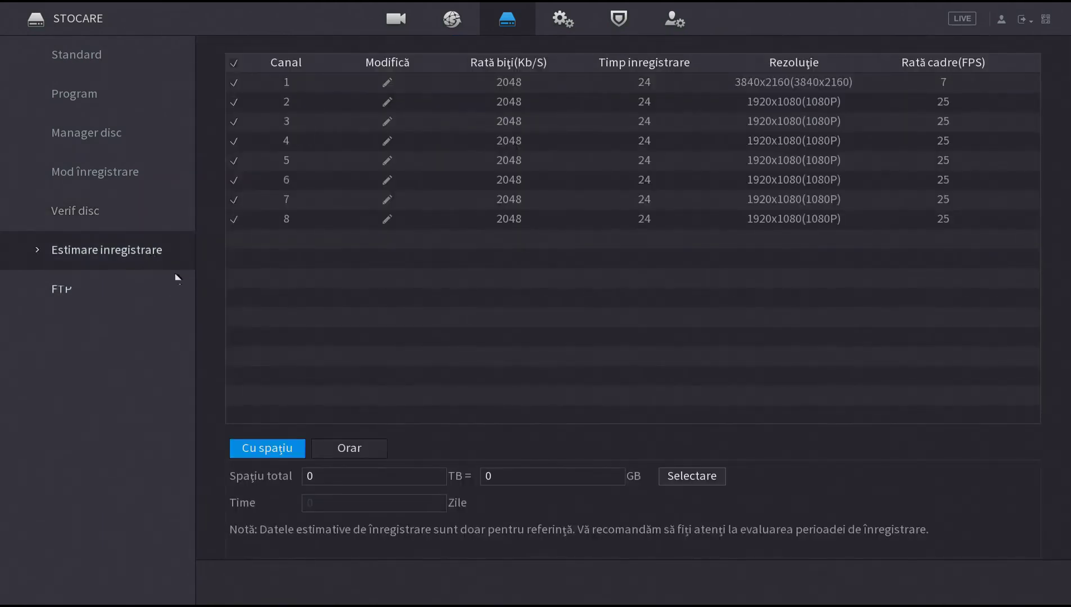
left_click(353, 451)
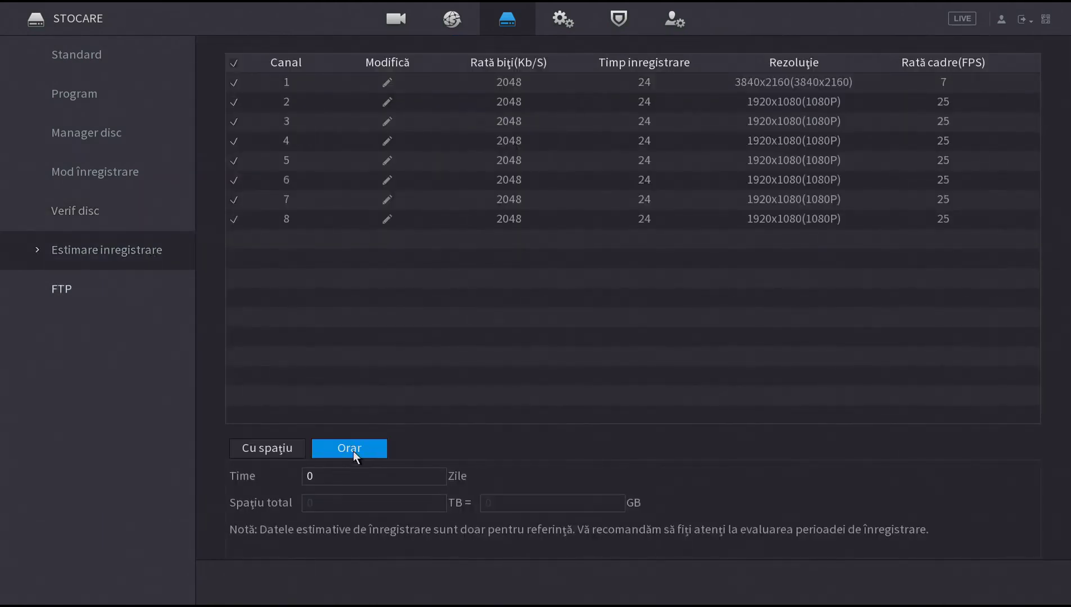
left_click(301, 450)
left_click(108, 295)
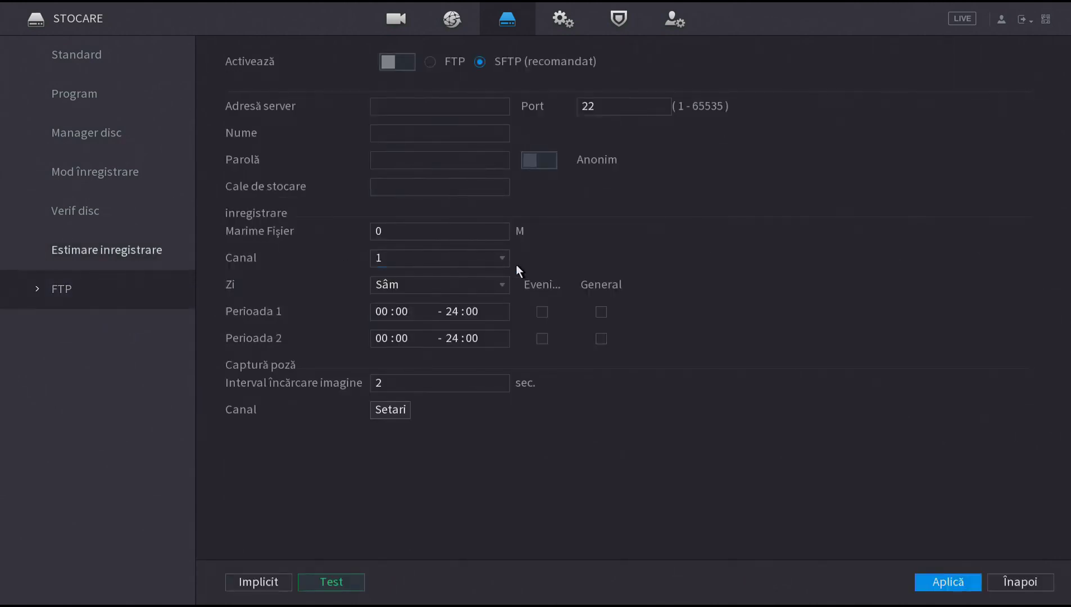
right_click(427, 247)
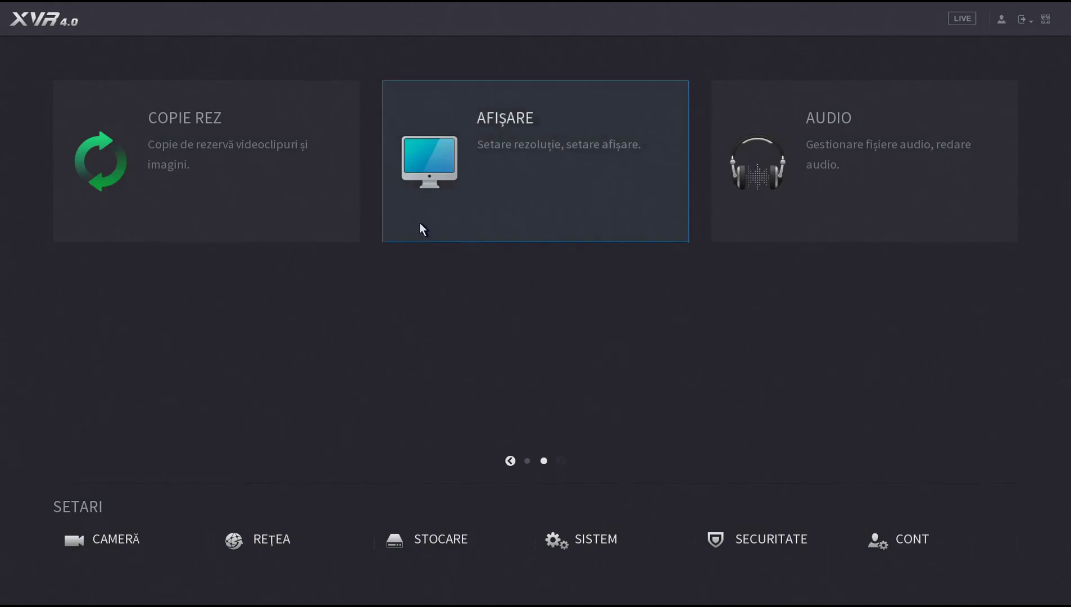
- Review the Standard system settings, checking the available languages and video standards while keeping Română and PAL
left_click(594, 539)
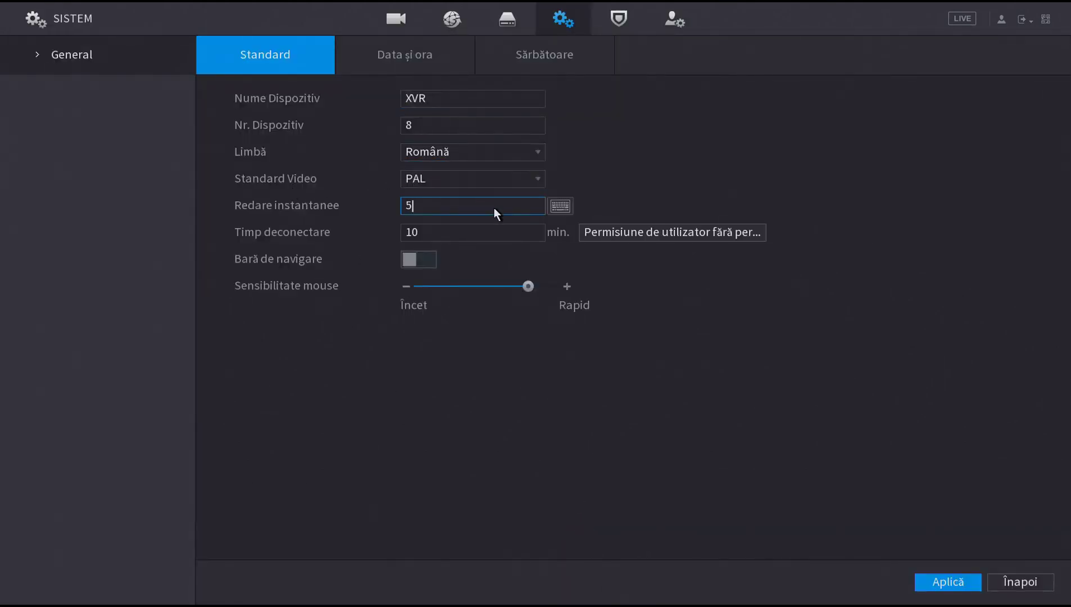
left_click(478, 152)
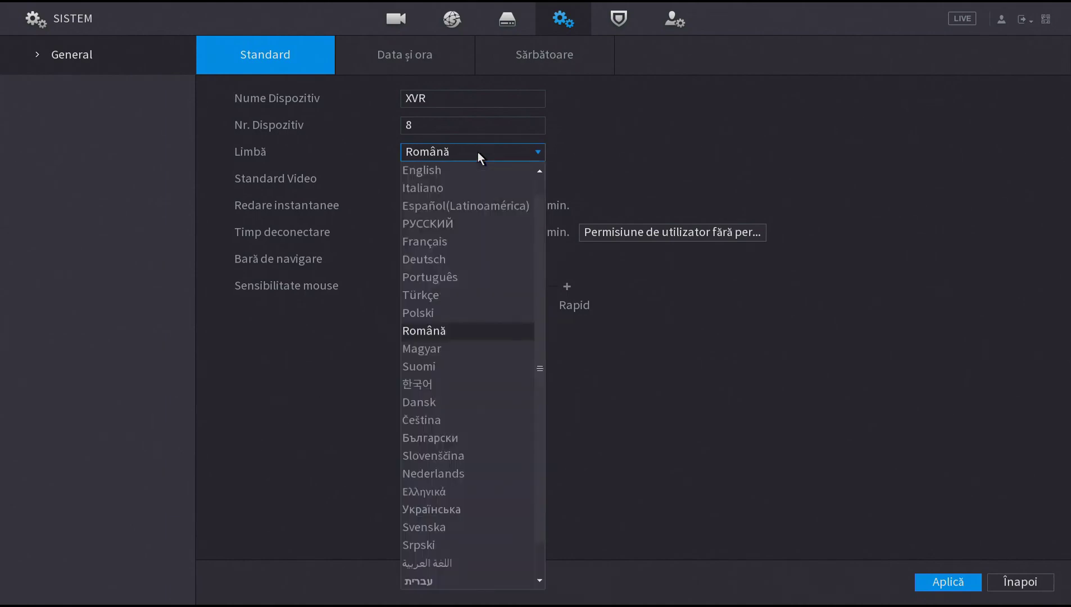
left_click(478, 152)
left_click(488, 178)
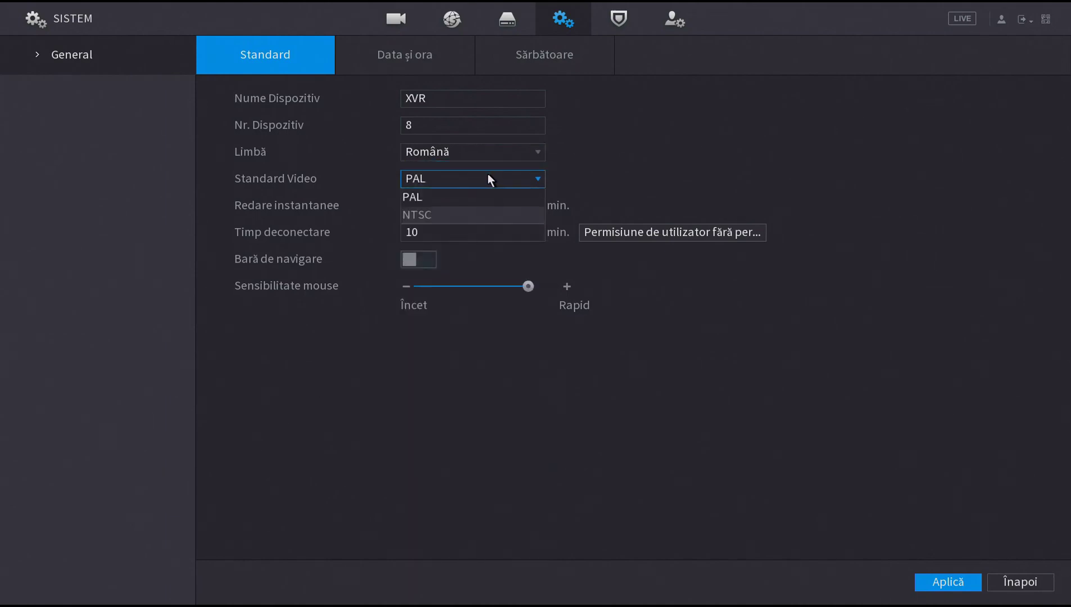
left_click(489, 178)
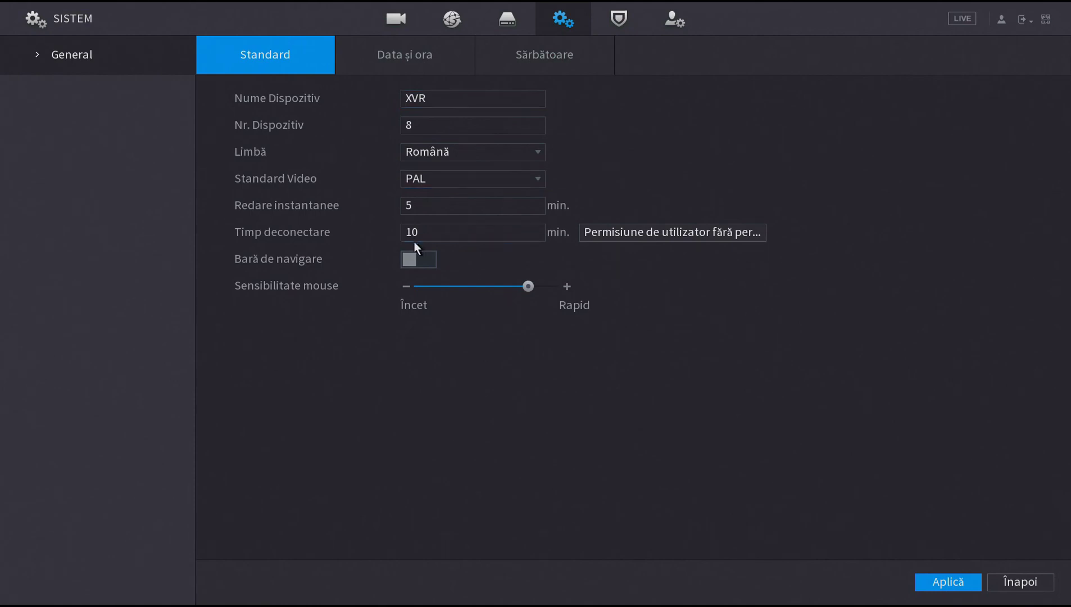
left_click(417, 260)
- Review the system's date and time settings and the Sărbătoare page, and return to the main menu
left_click(397, 60)
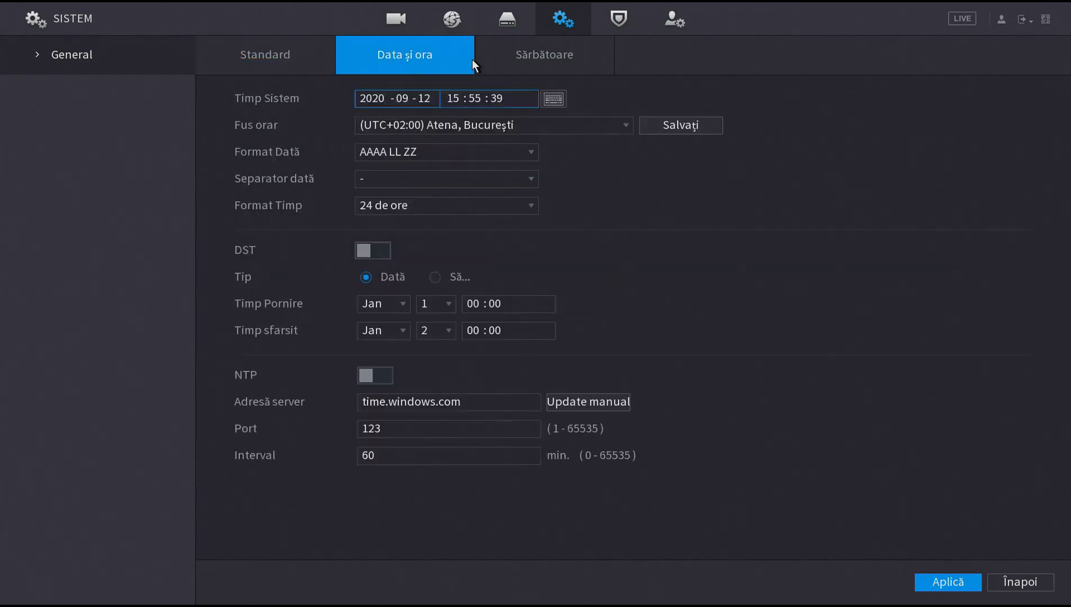
left_click(531, 53)
right_click(411, 143)
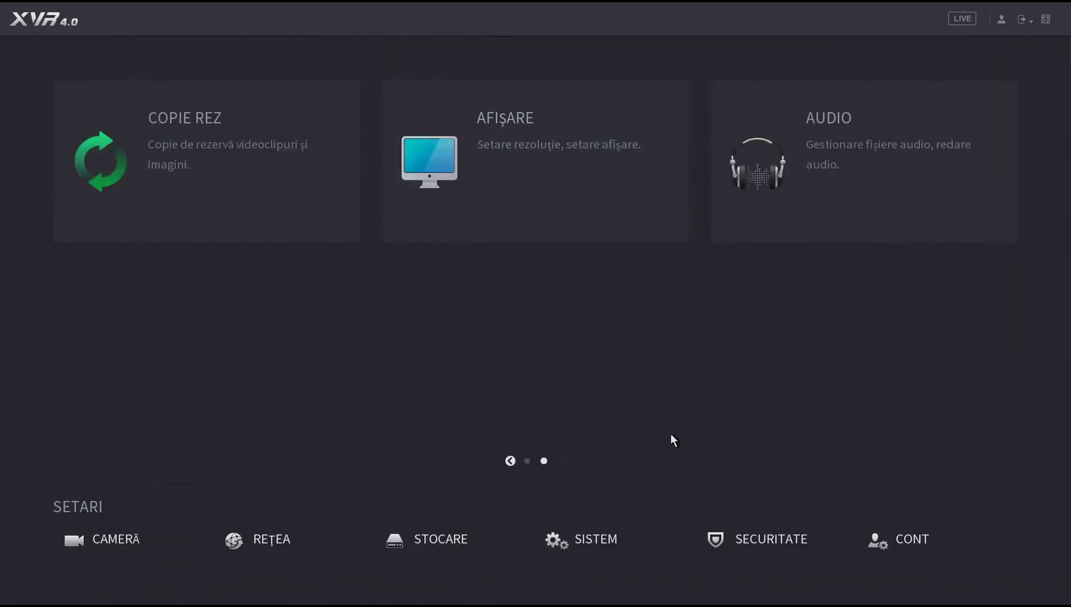
- Rescan the device's security status and view the Stare utilizator details, closing them without optimizing anything
left_click(748, 539)
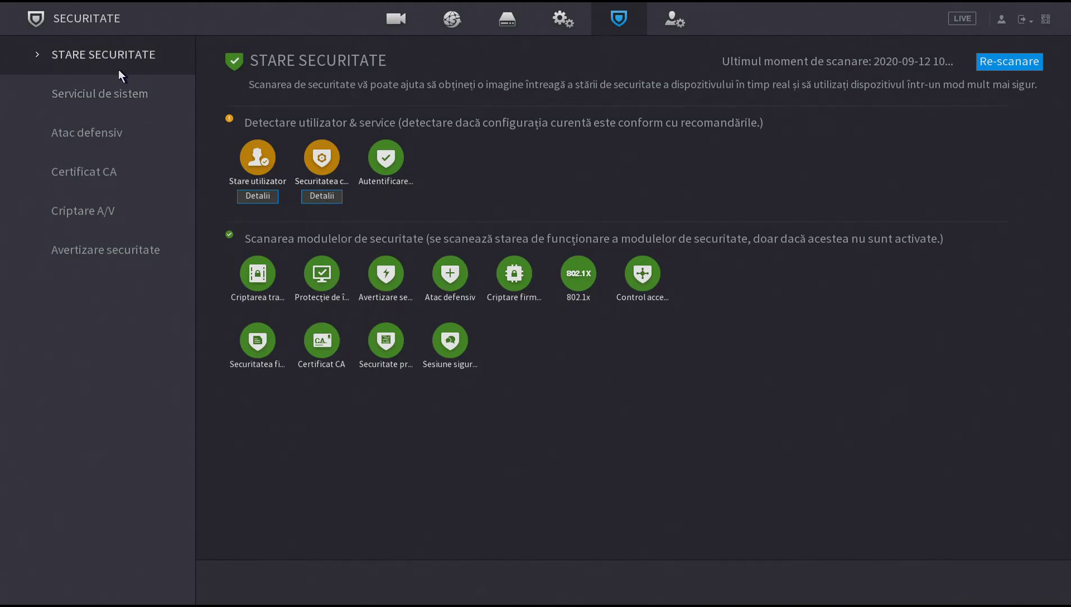
left_click(1023, 60)
mouse_move(251, 160)
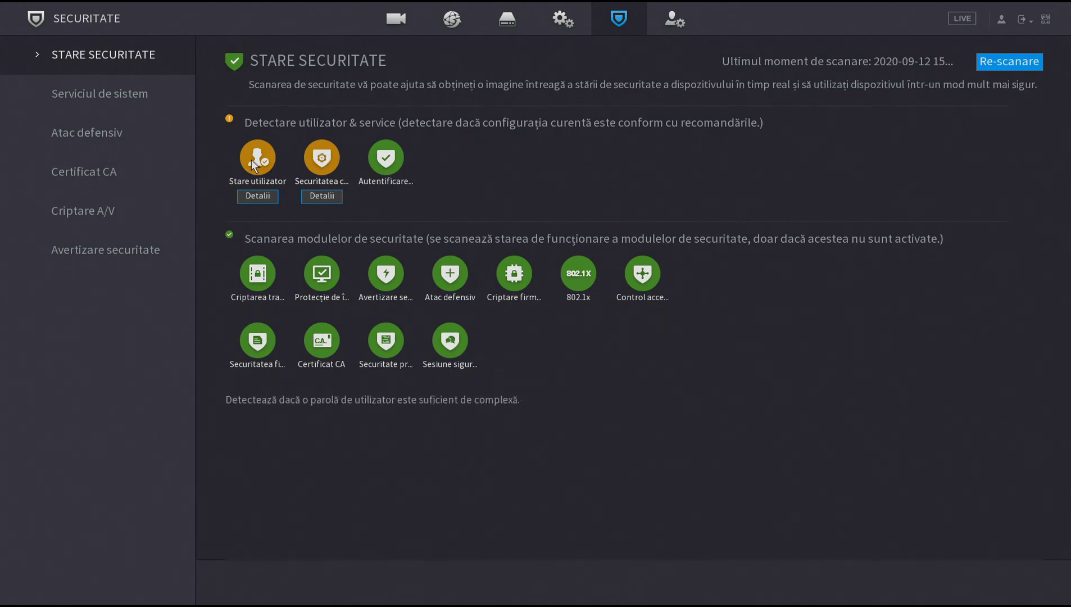
left_click(260, 197)
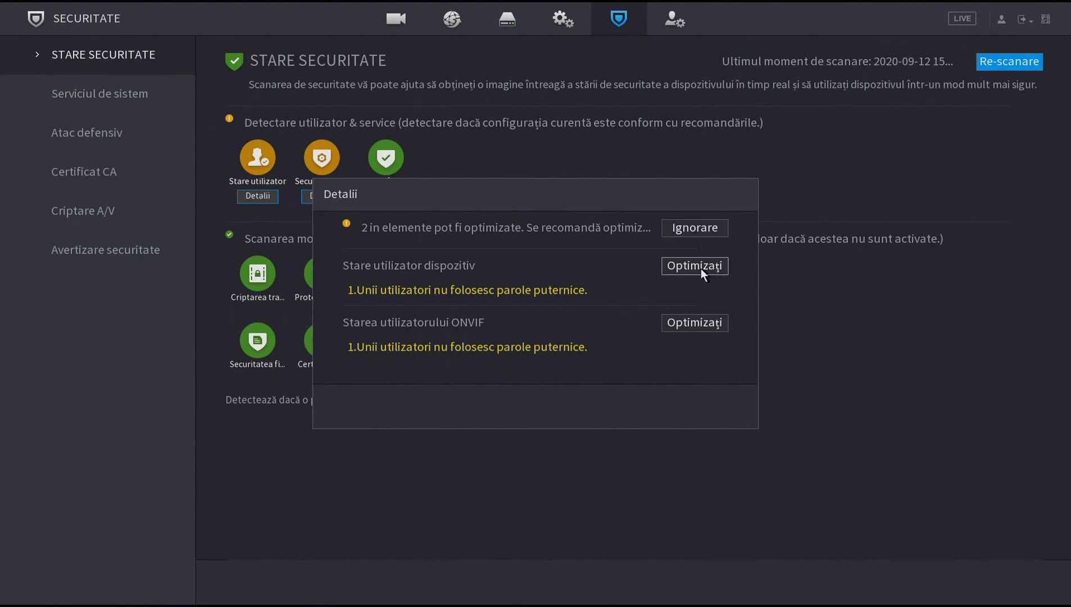
right_click(803, 309)
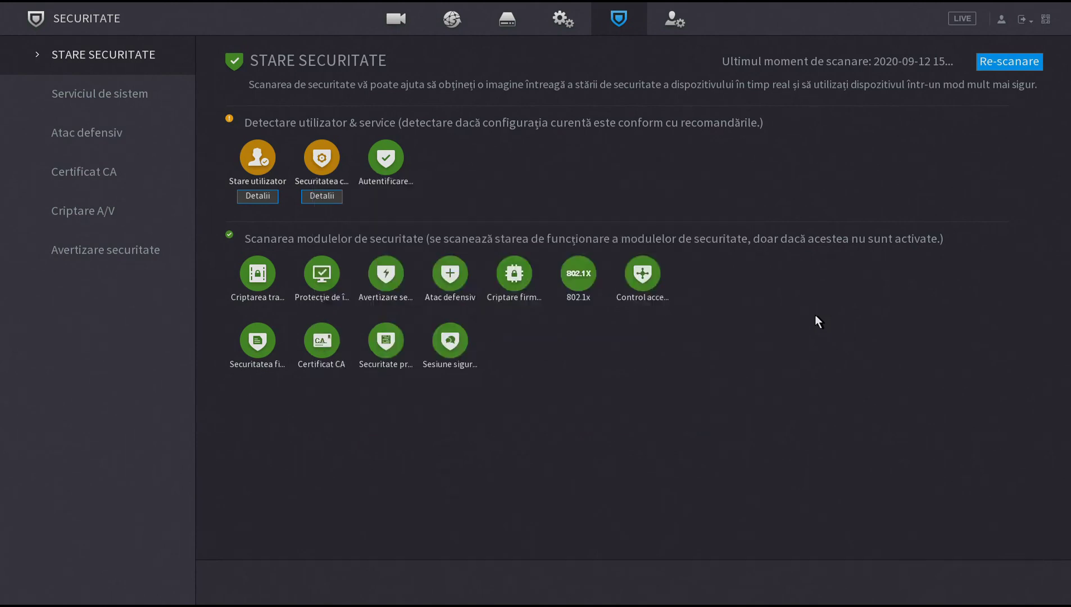
- Read the descriptions of the configuration security and authentication checks and of the first row of scanned security modules
mouse_move(316, 172)
mouse_move(399, 160)
mouse_move(258, 273)
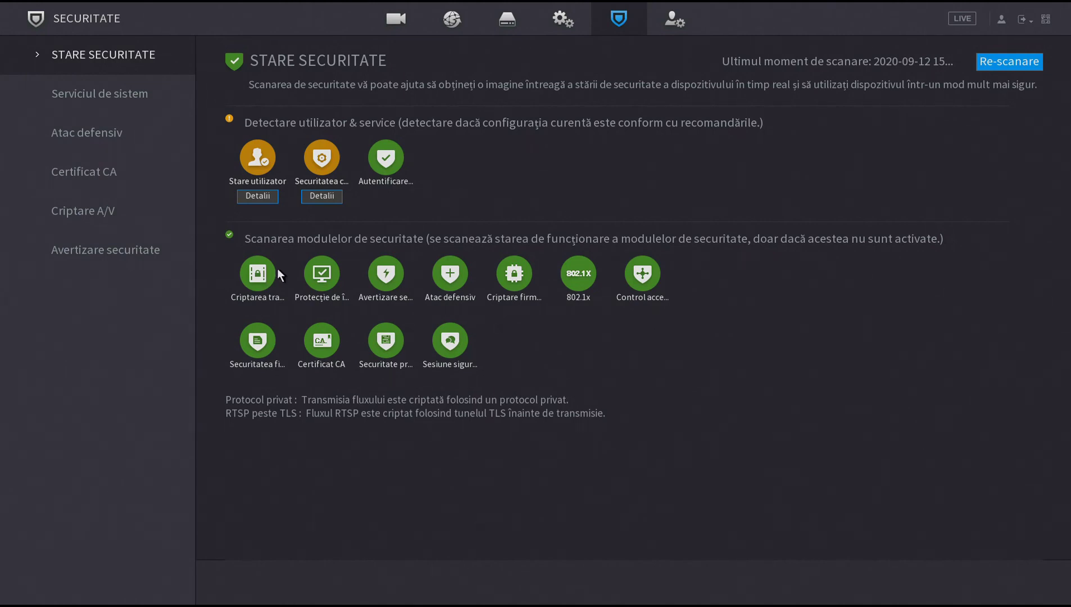
mouse_move(320, 278)
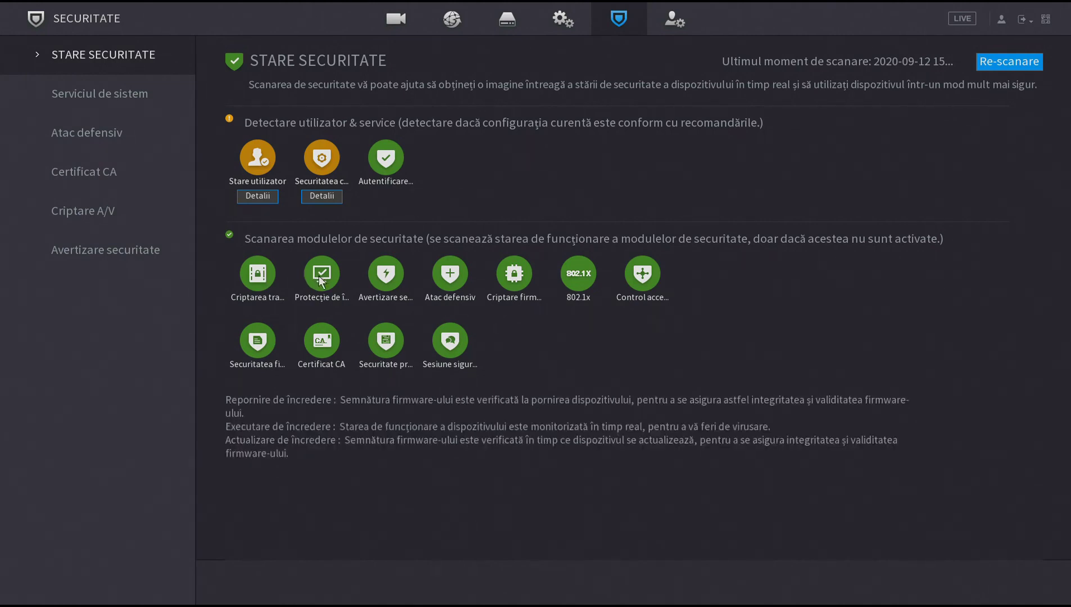
mouse_move(391, 275)
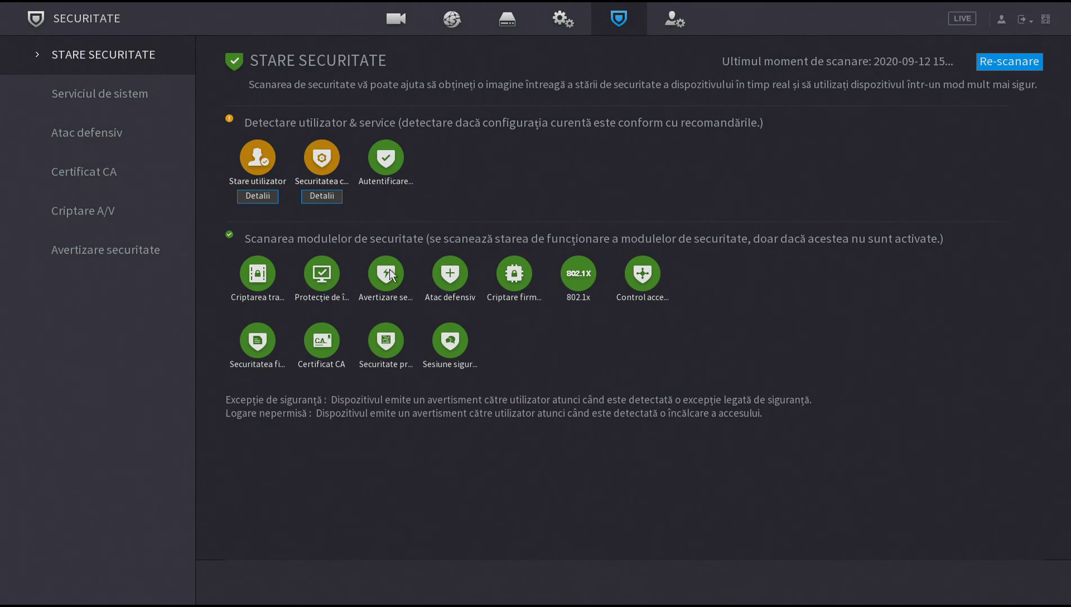
mouse_move(460, 276)
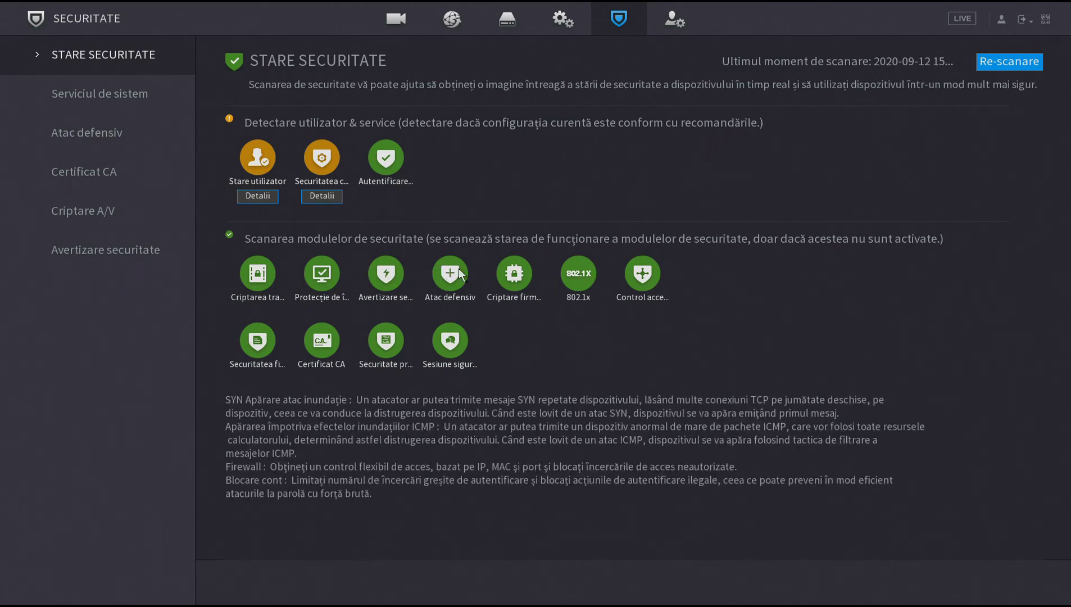
mouse_move(517, 269)
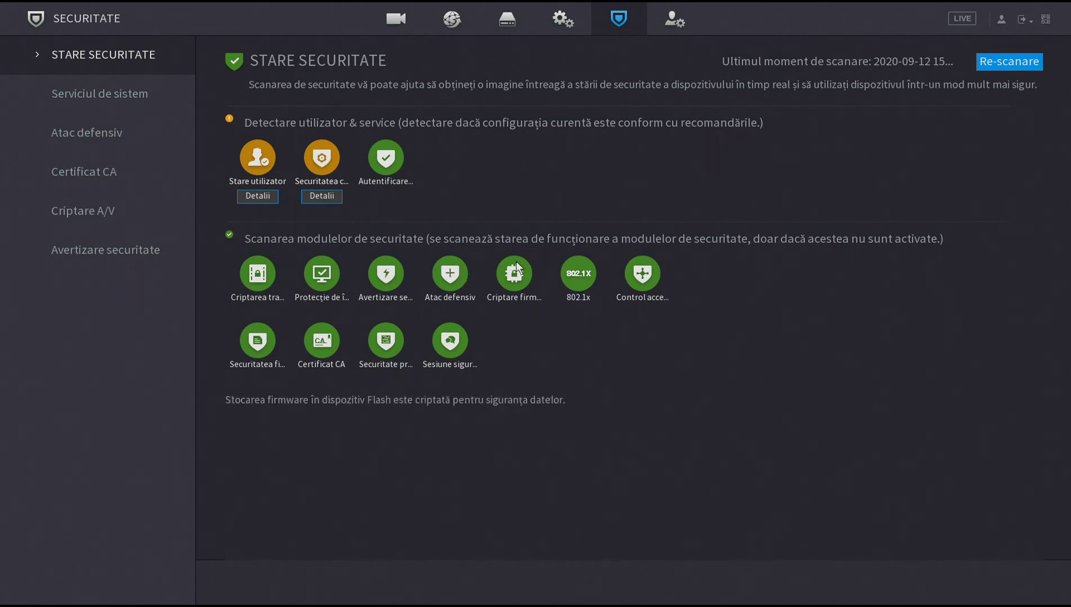
mouse_move(580, 275)
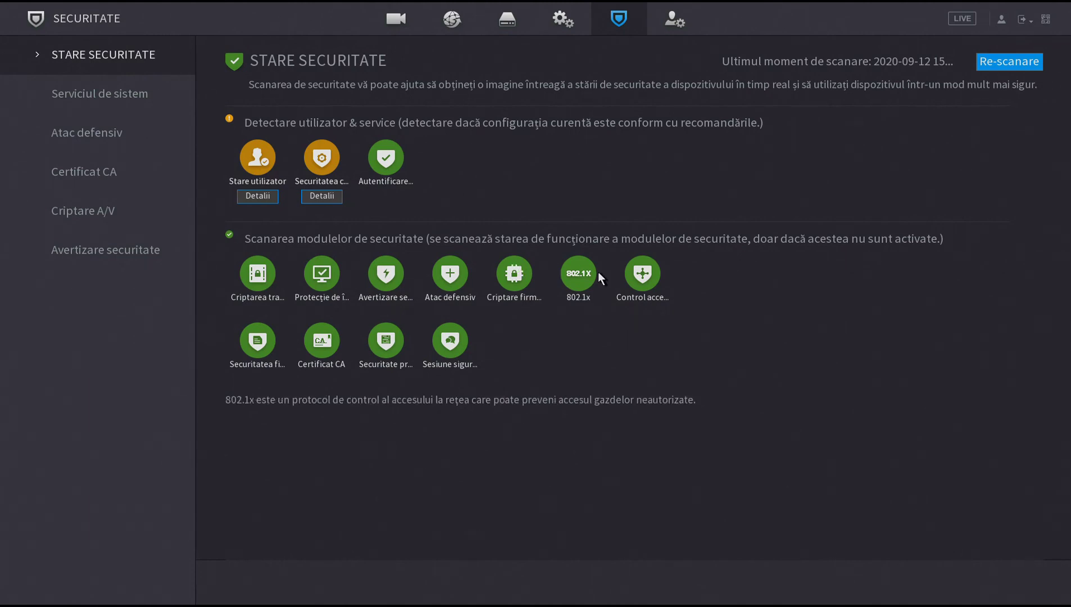
mouse_move(646, 276)
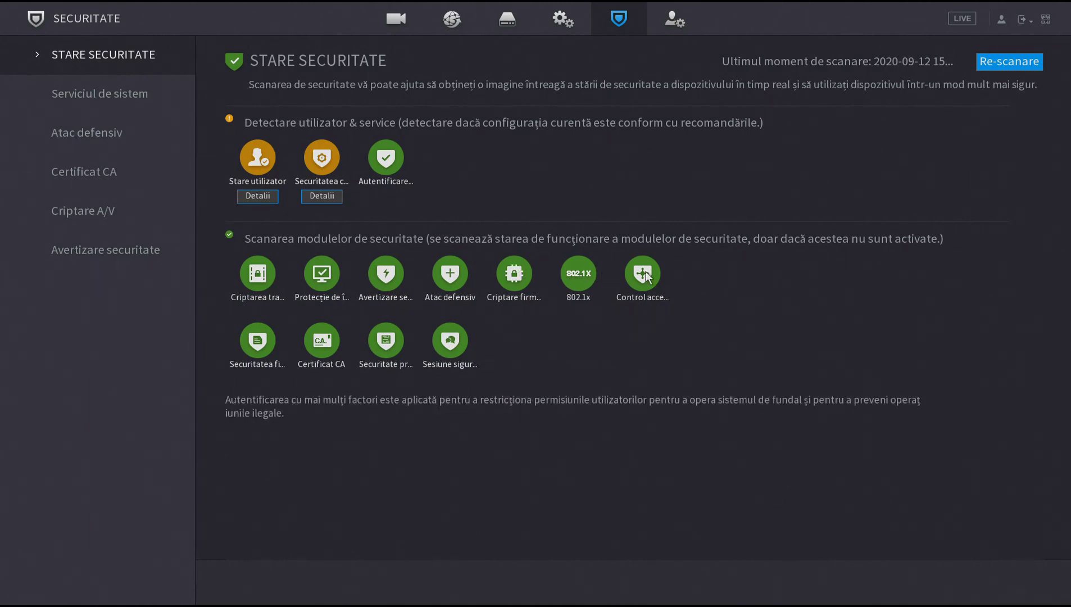
- Read the descriptions of the second row of scanned security modules, from configuration file security to secure session
mouse_move(267, 344)
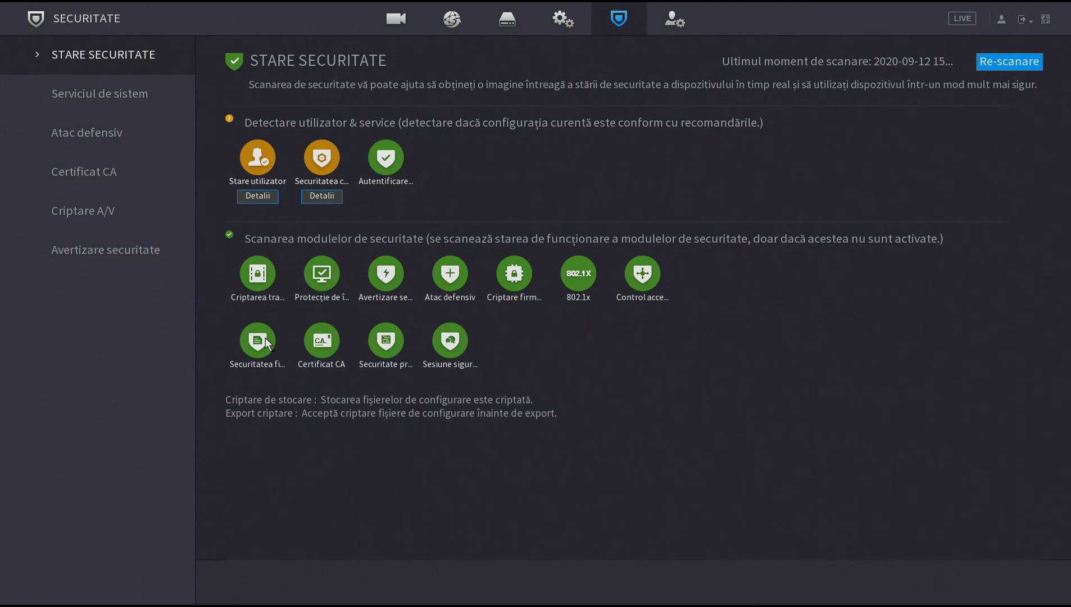
mouse_move(330, 344)
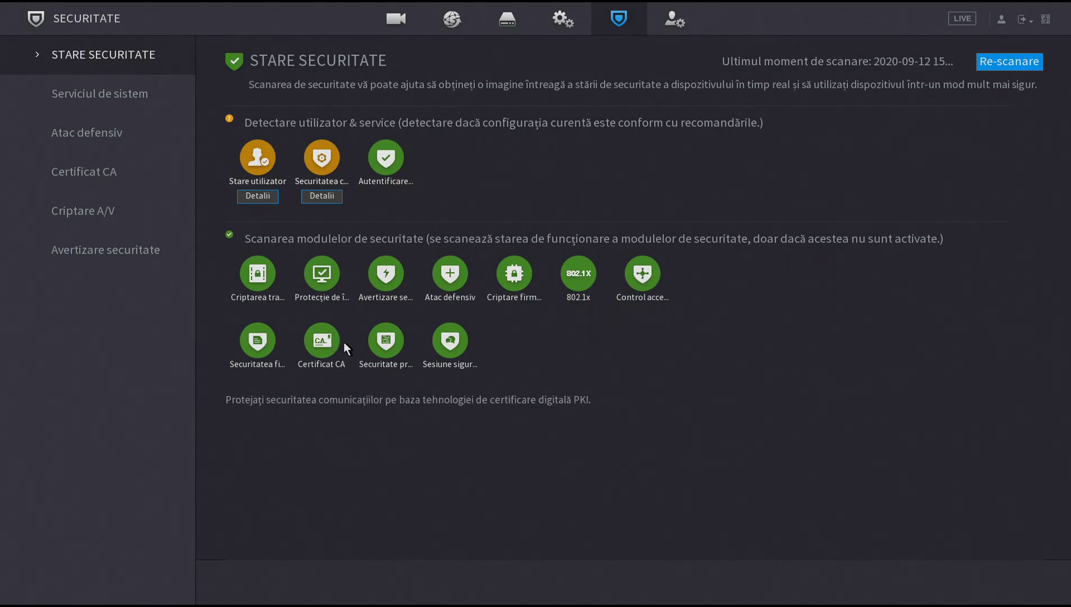
mouse_move(392, 345)
mouse_move(462, 332)
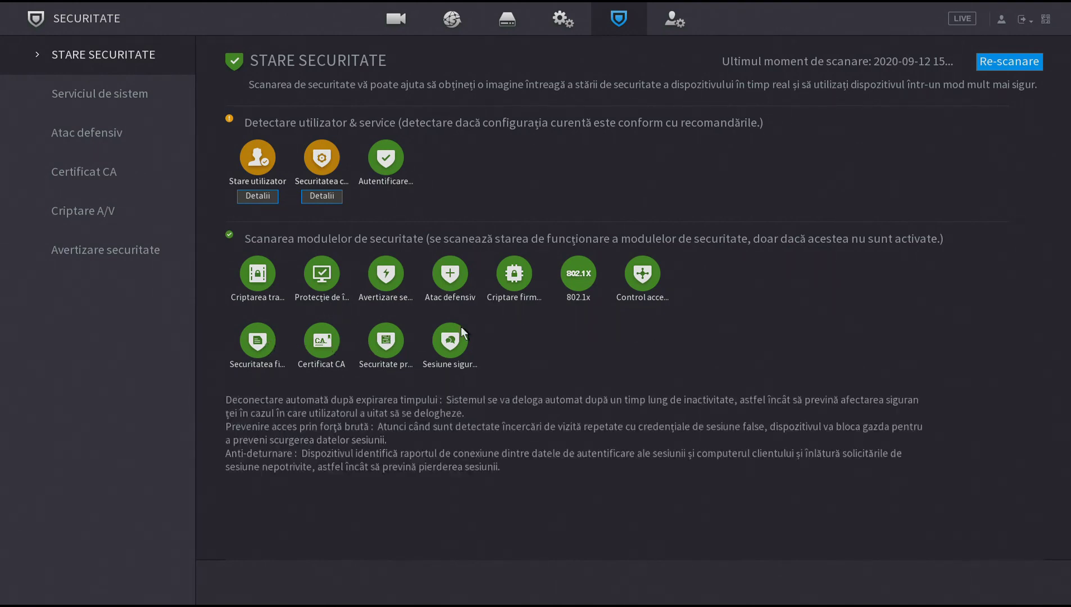
- Turn mobile push notifications off and back on in the Serviciul de sistem basic services, accepting the security risk
left_click(142, 94)
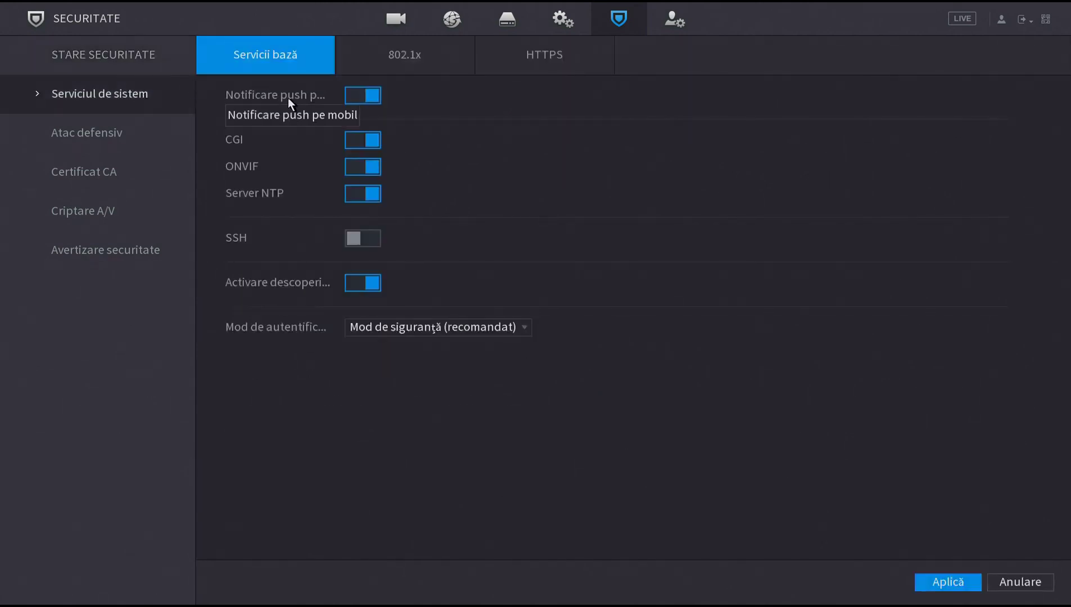
left_click(360, 94)
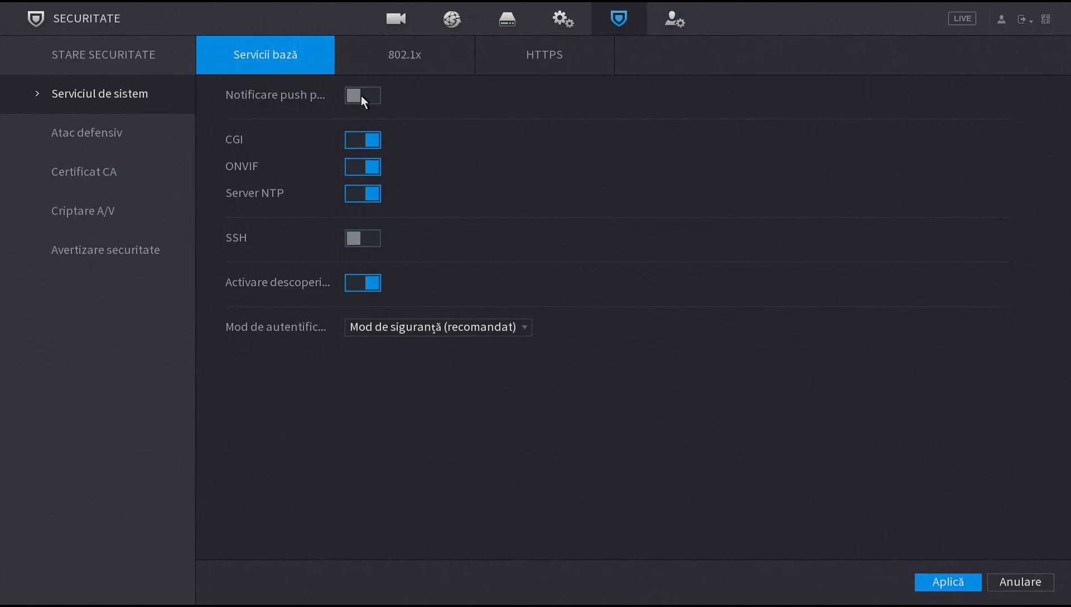
left_click(366, 97)
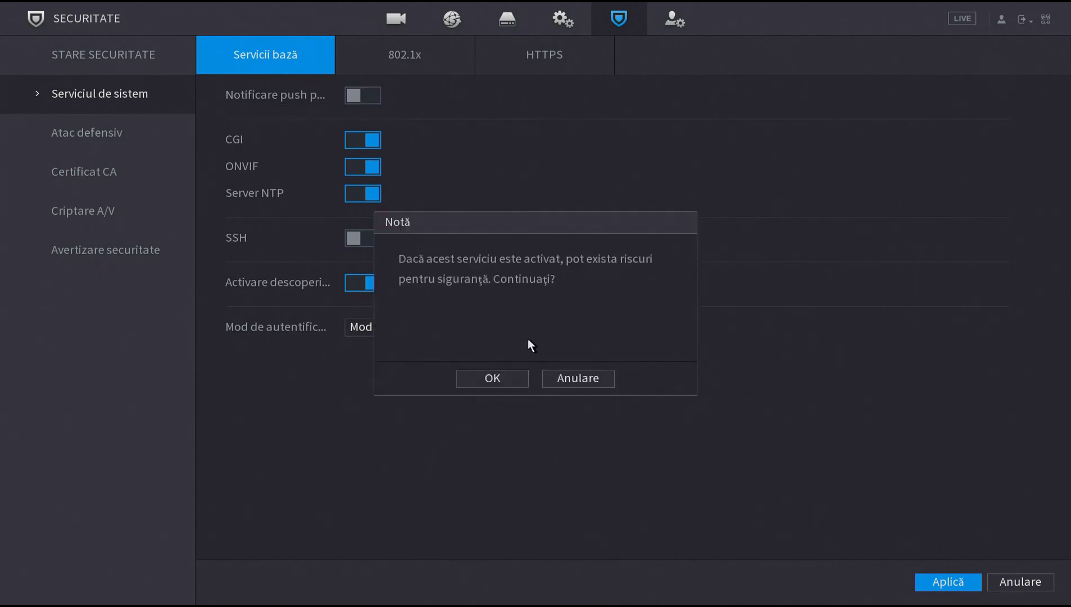
left_click(507, 382)
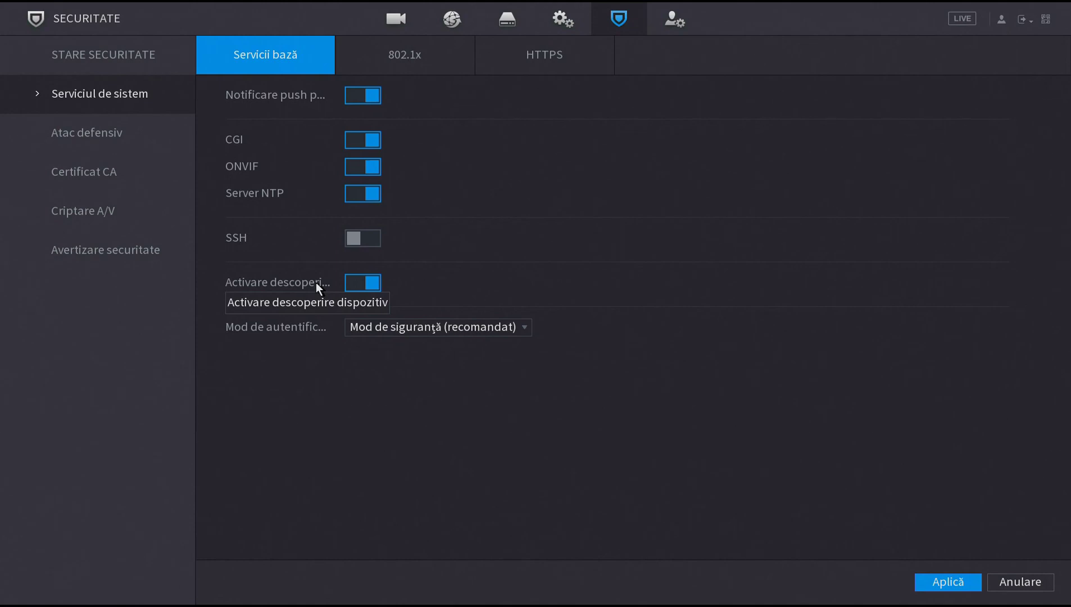
- Switch the authentication mode to Mod compatibil and return it to Mod de siguranță (recomandat)
left_click(528, 325)
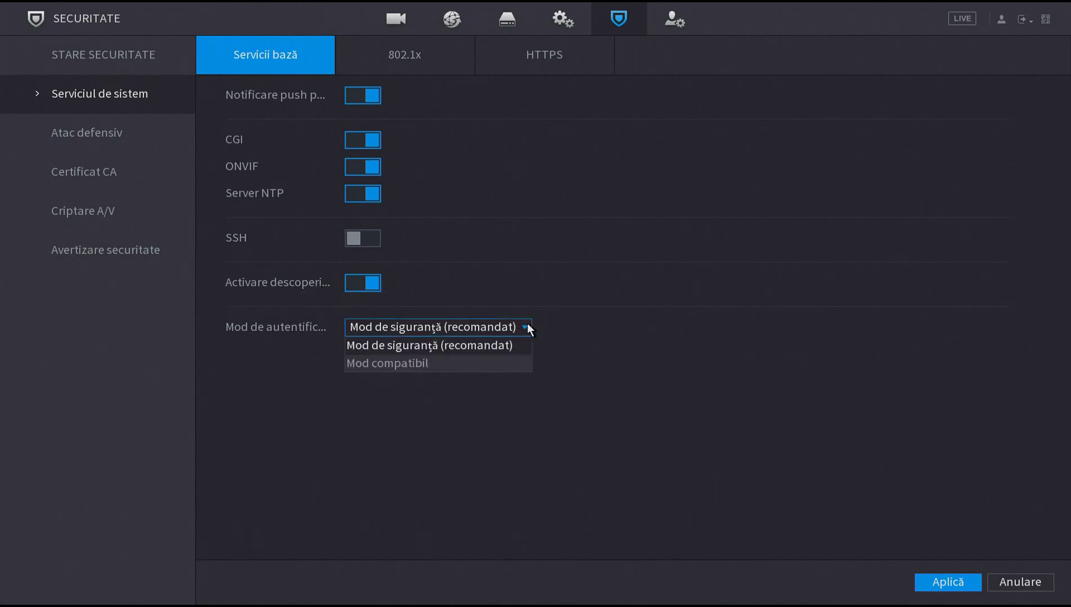
left_click(483, 363)
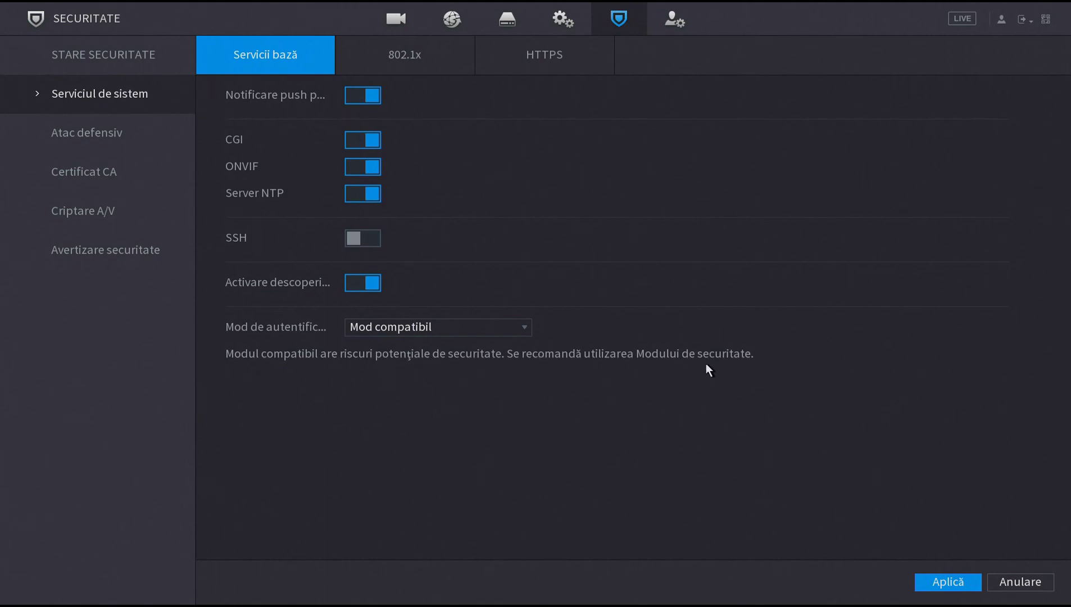
left_click(481, 326)
left_click(445, 341)
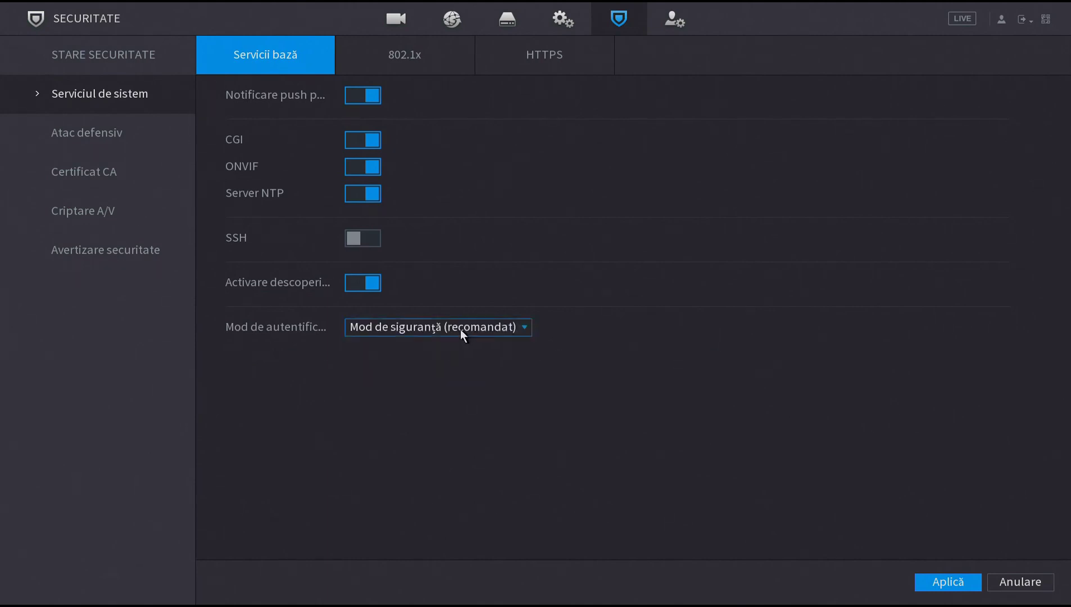
- Review the 802.1x page, trying its Activează switch and authentication options without applying, and open the HTTPS settings
left_click(415, 52)
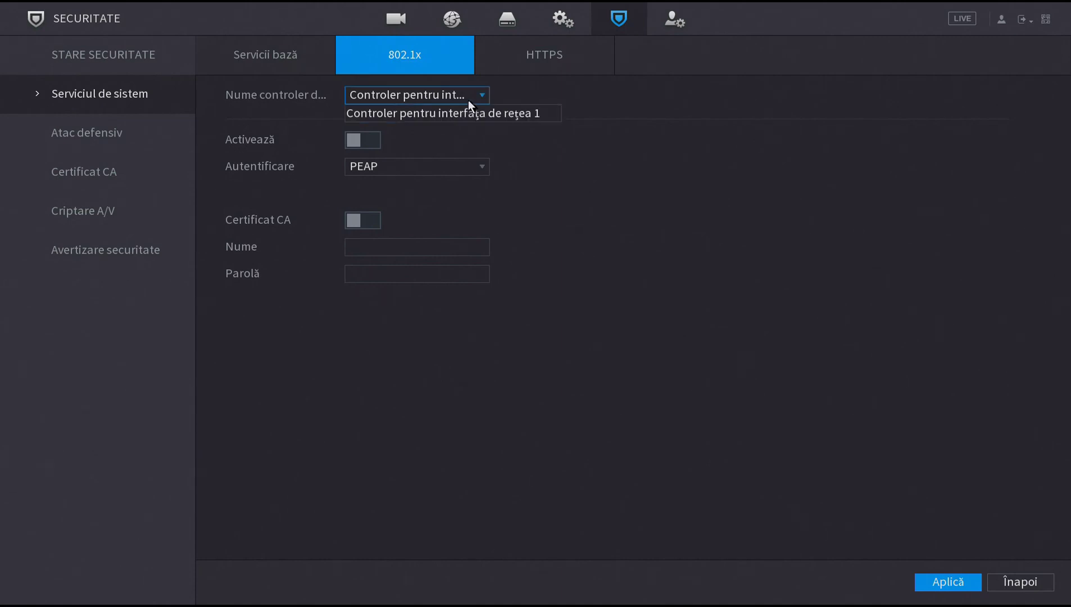
left_click(364, 140)
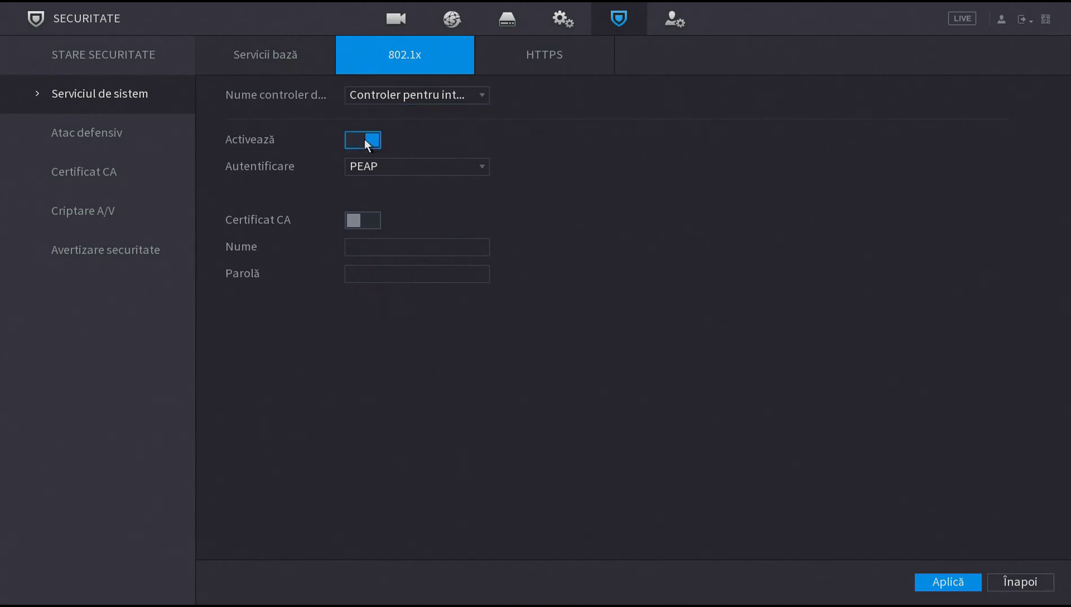
left_click(453, 163)
left_click(455, 168)
left_click(533, 56)
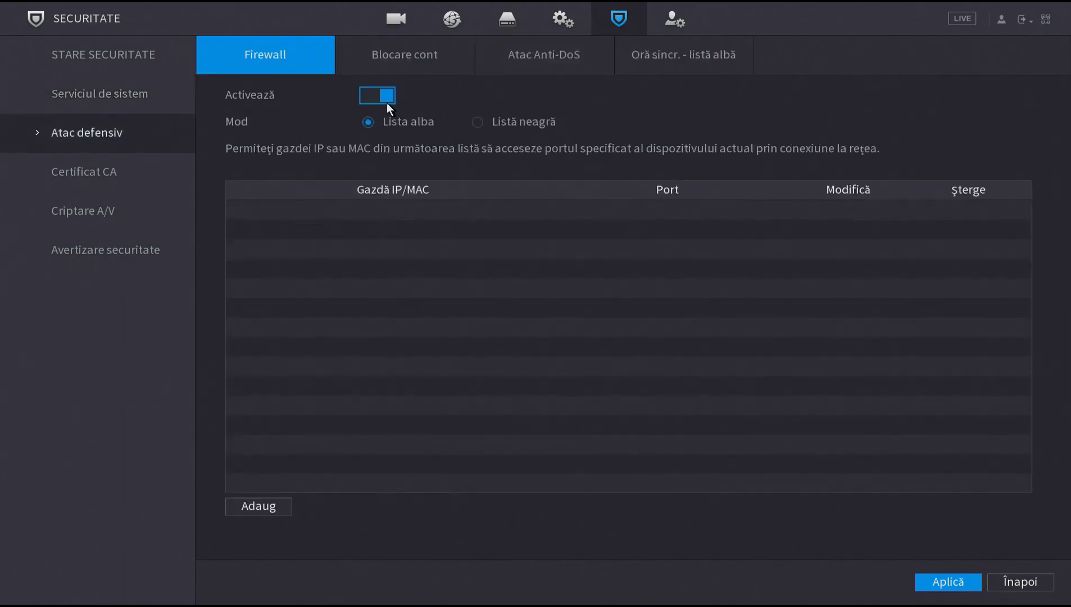
- Review the Blocare cont, Atac Anti-DoS and Oră sincr. - listă albă pages and the CA device certificate page
left_click(419, 59)
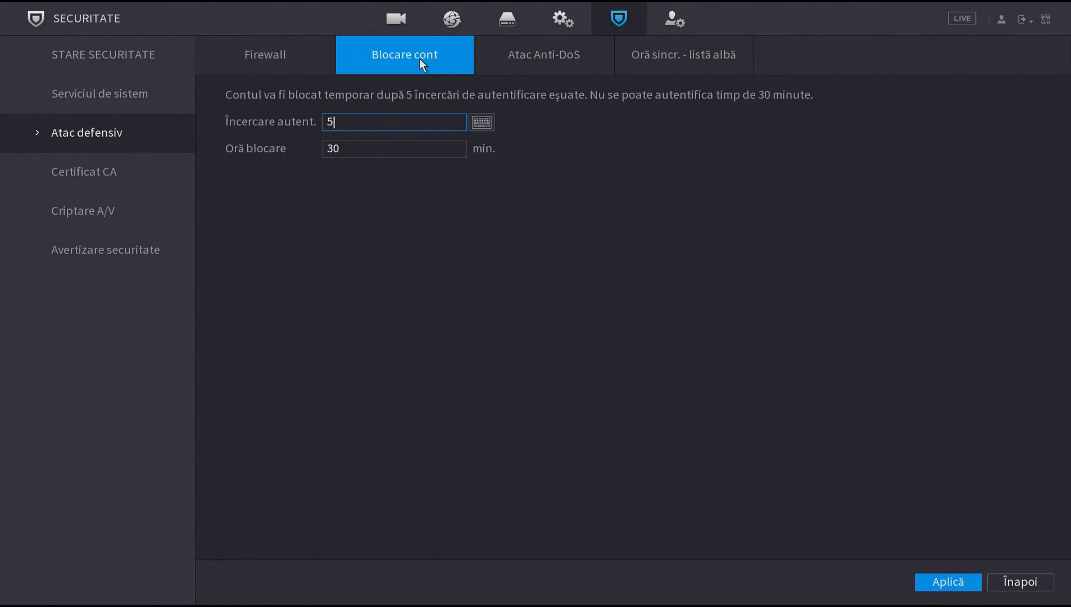
left_click(567, 50)
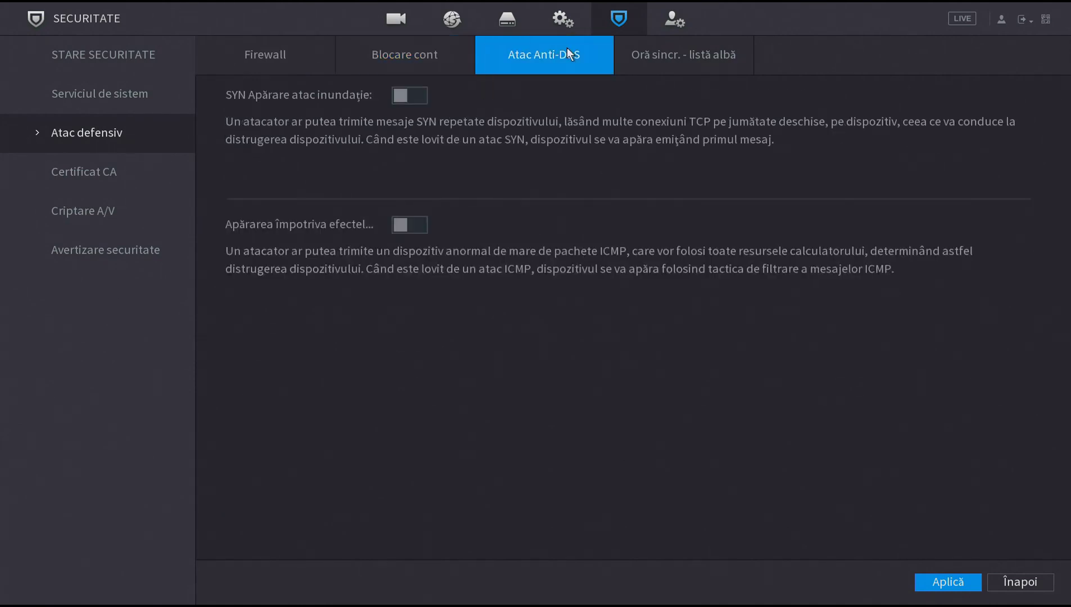
left_click(674, 56)
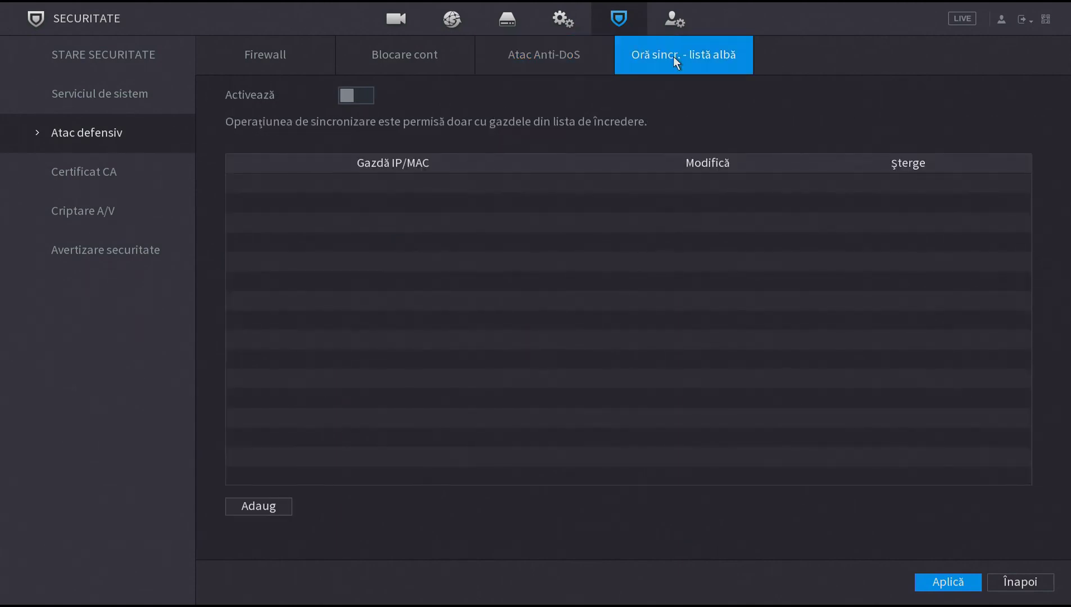
left_click(122, 175)
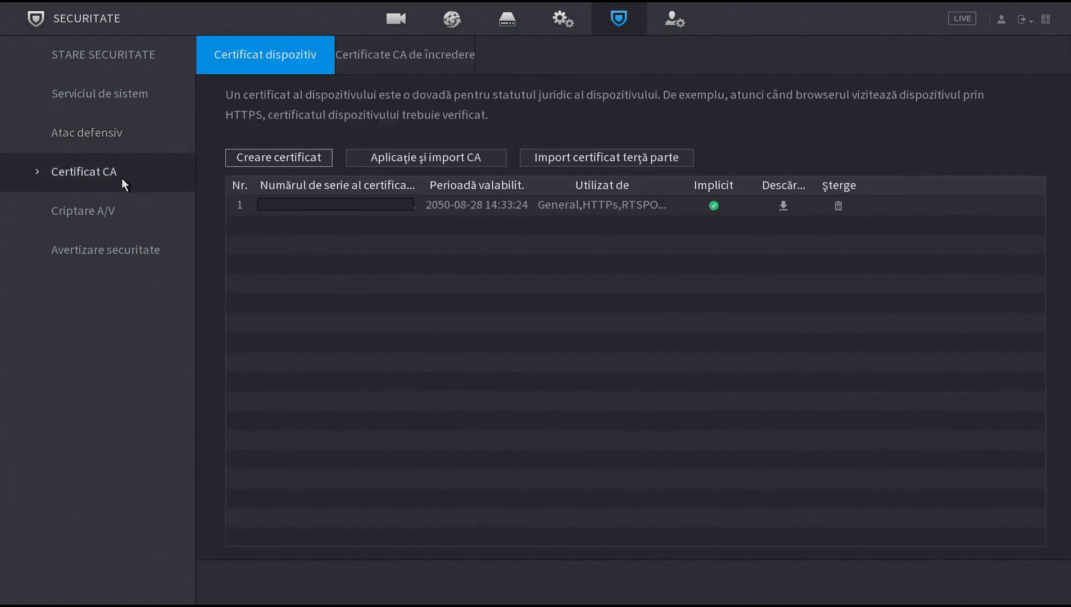
- Switch on private protocol encryption for audio/video transmission under Criptare A/V and decline disabling it
left_click(127, 205)
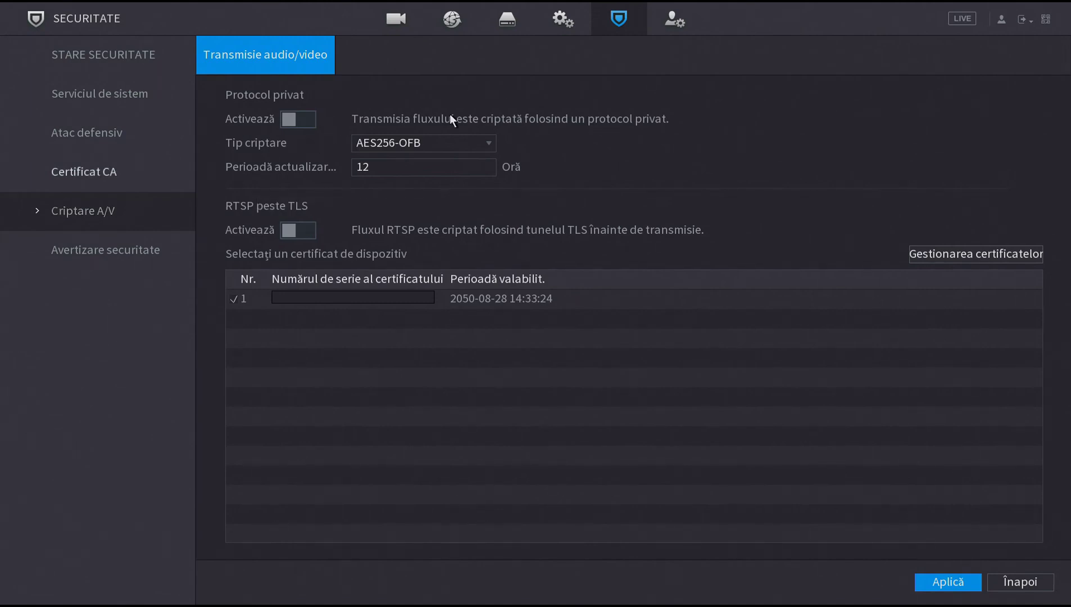
left_click(299, 118)
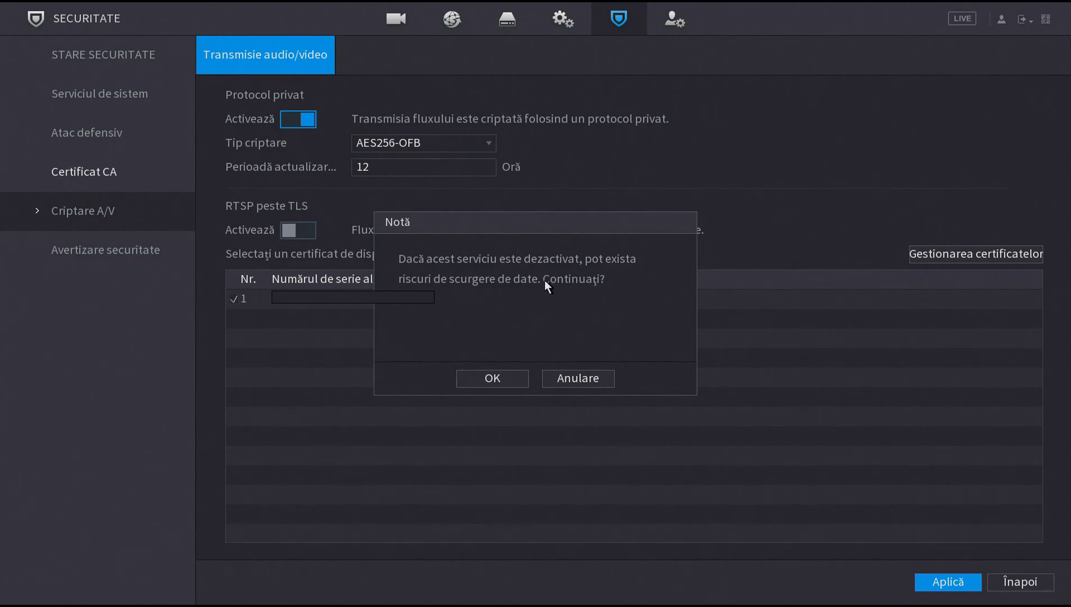
left_click(574, 376)
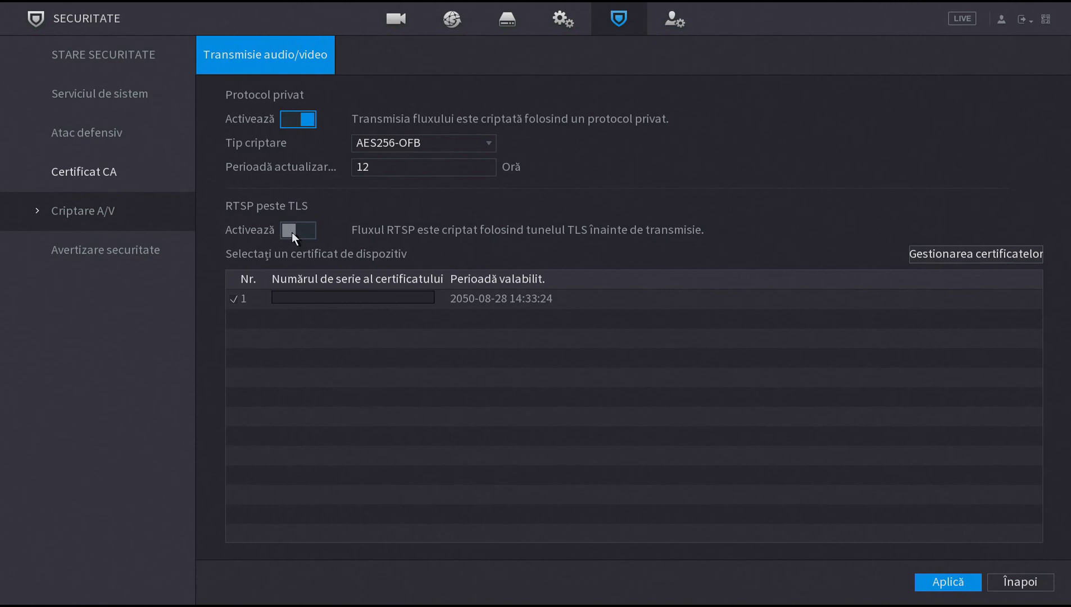
- Review the Excepție de siguranță and Logare nepermisă security warning settings and return to the main menu
left_click(142, 249)
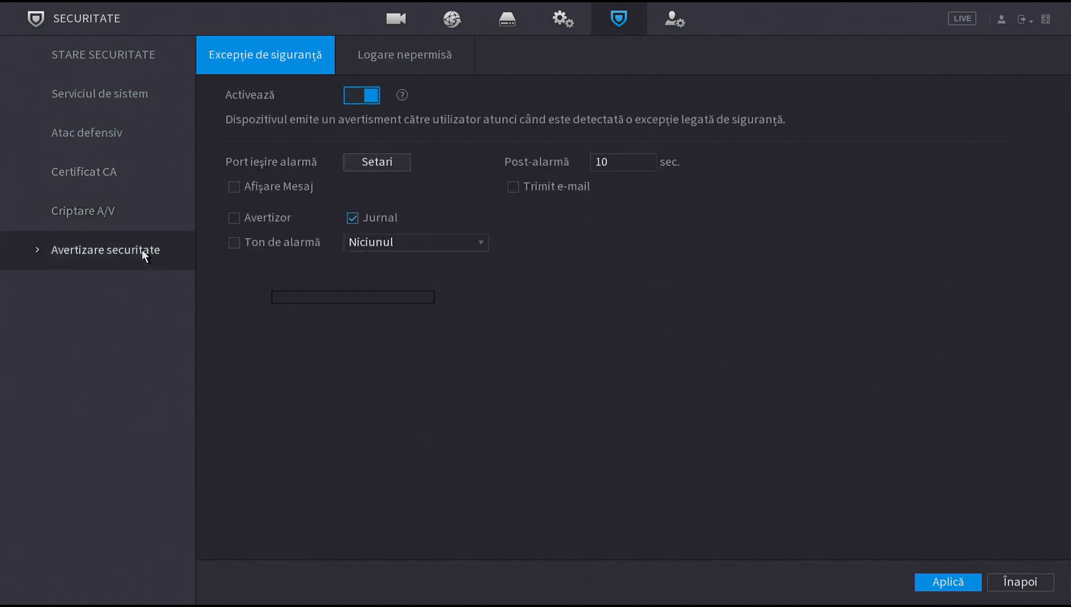
left_click(379, 57)
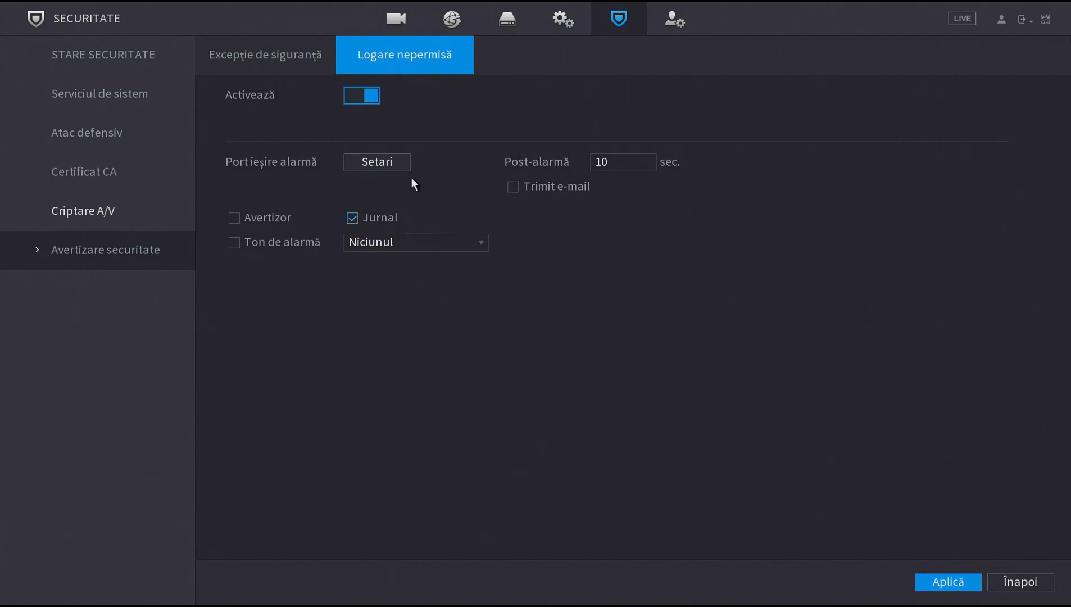
right_click(430, 285)
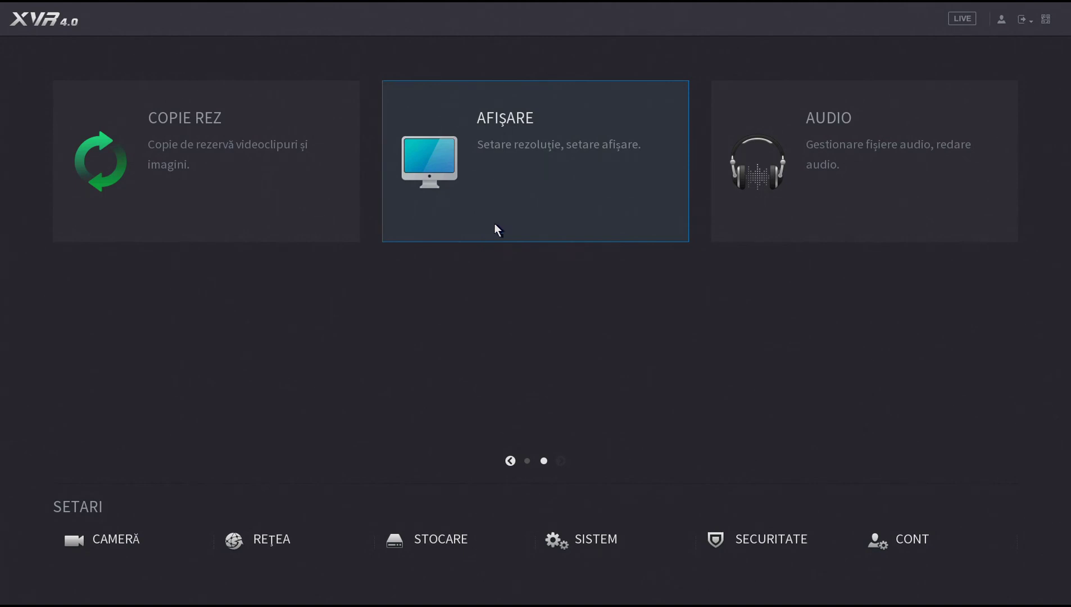
- Examine the admin account's password change option and its Căutare and In direct permissions, closing the editor without changes
left_click(902, 531)
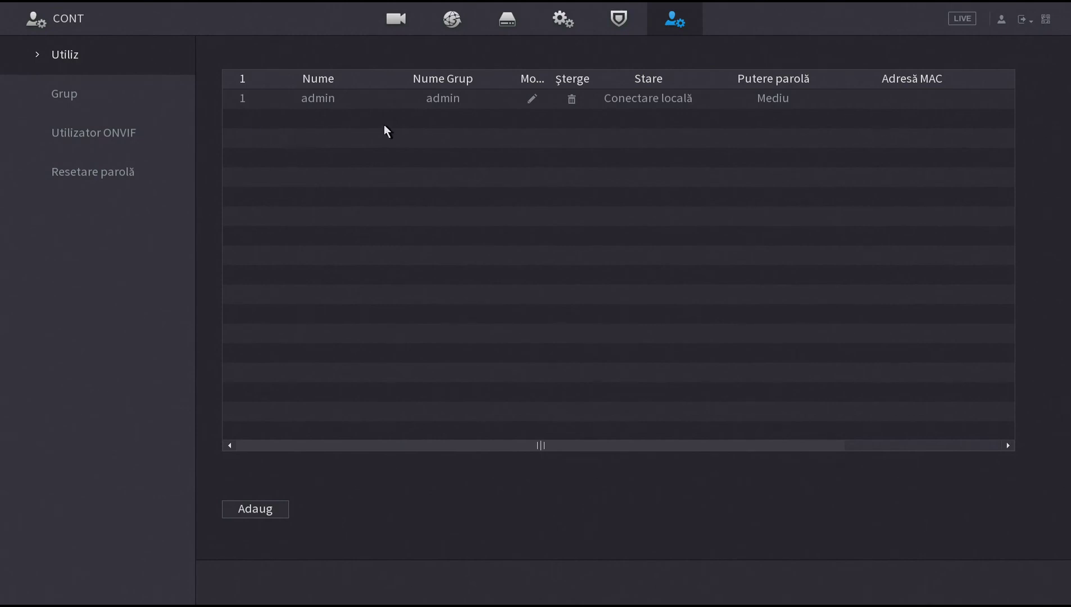
left_click(532, 100)
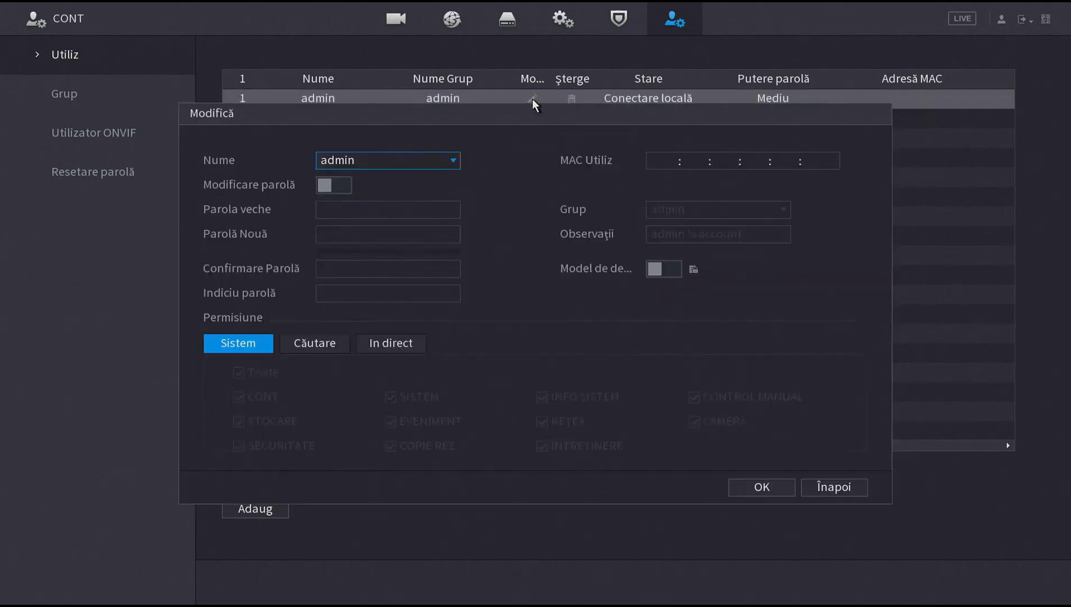
left_click(453, 163)
left_click(453, 163)
left_click(343, 186)
left_click(340, 188)
left_click(325, 350)
left_click(395, 346)
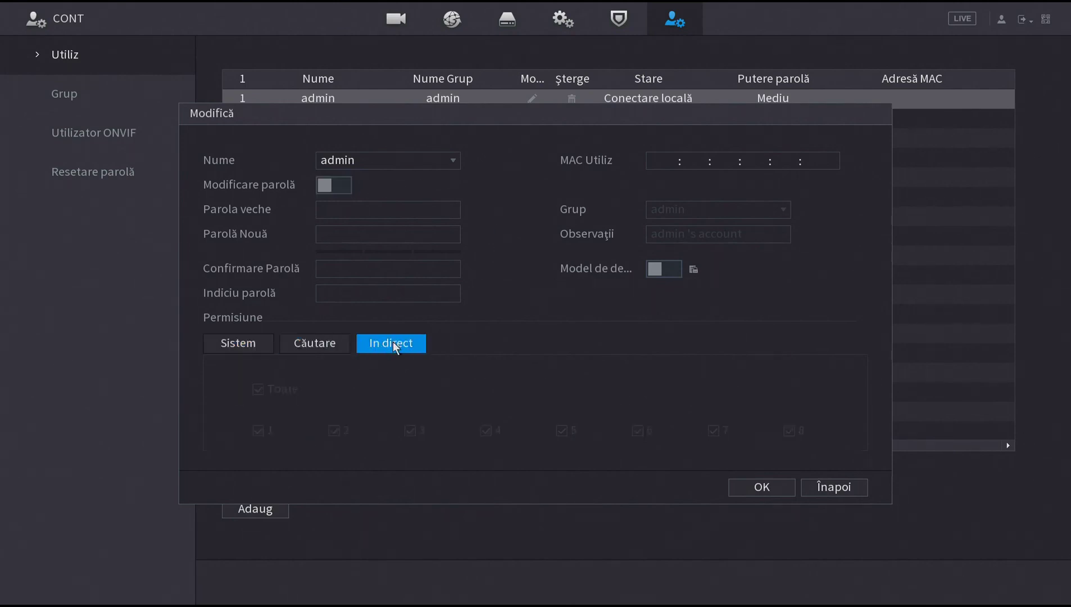
right_click(502, 227)
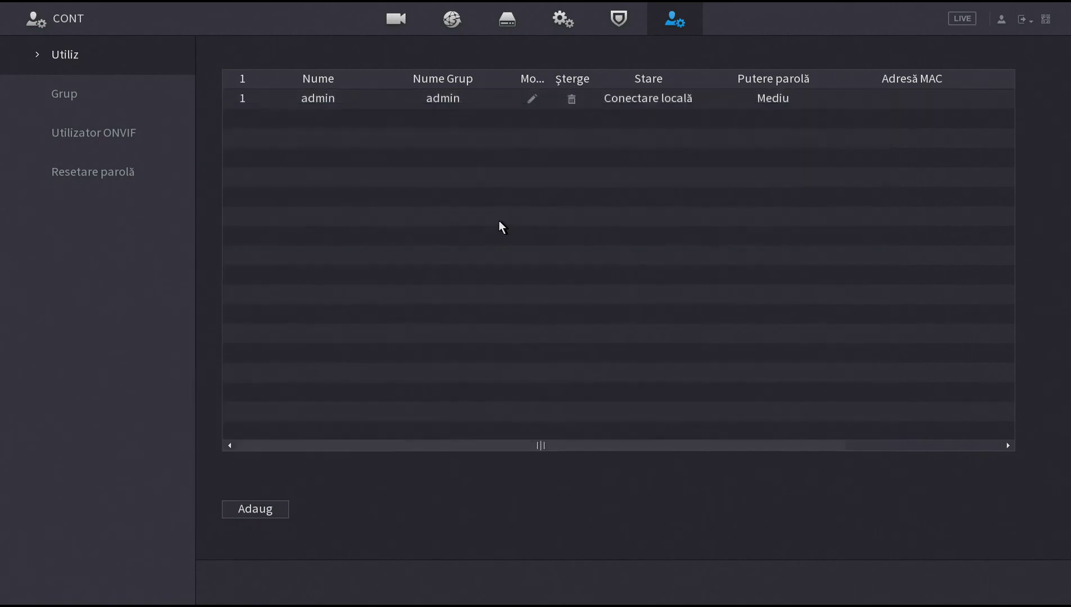
- Review the Grup, Utilizator ONVIF and Resetare parolă account pages and return to the live view
left_click(81, 94)
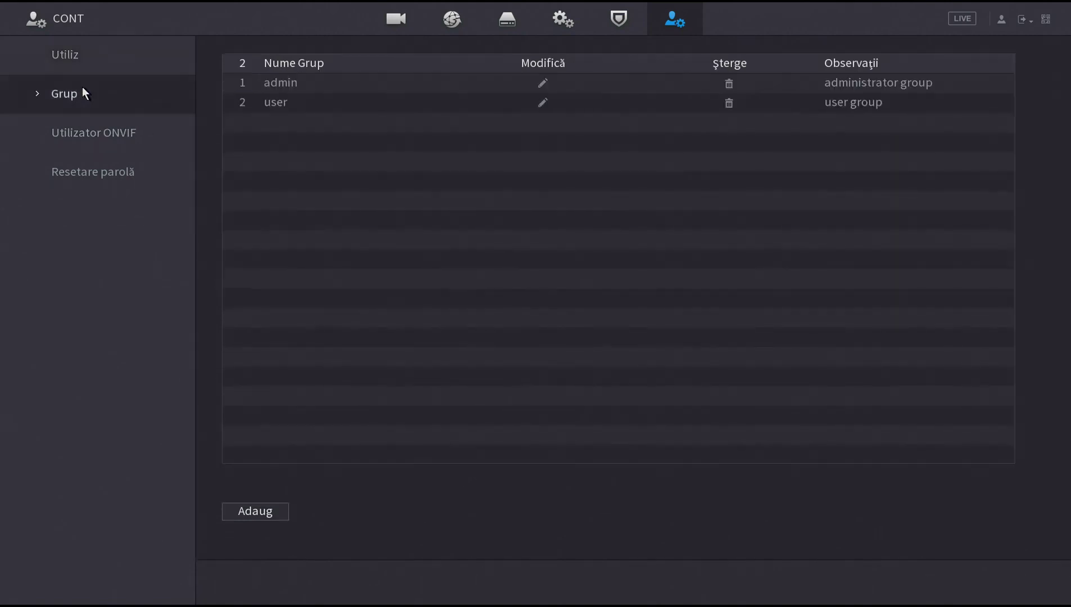
left_click(117, 130)
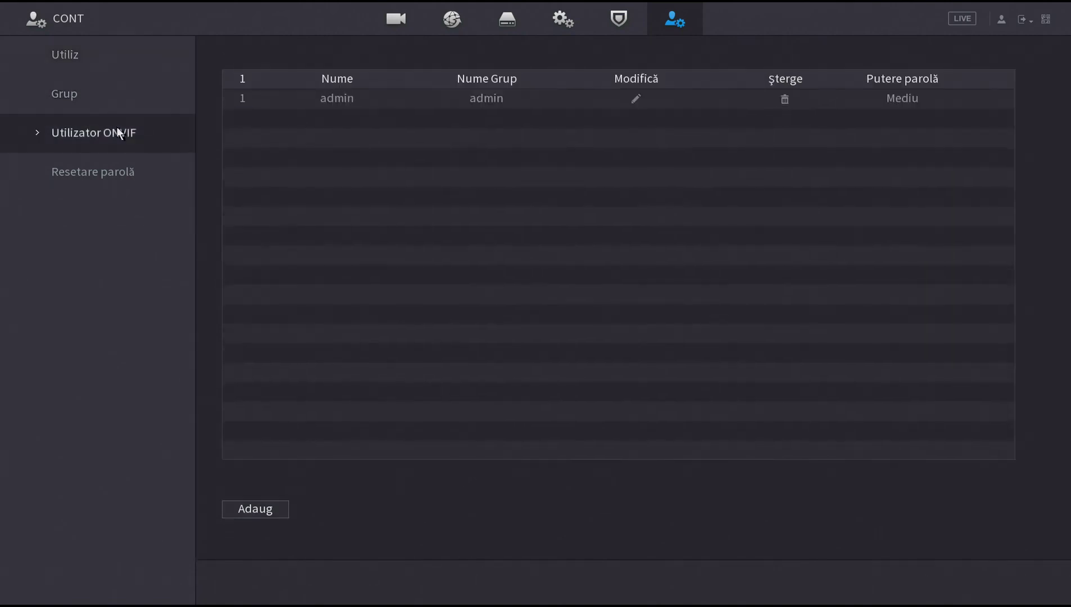
left_click(129, 174)
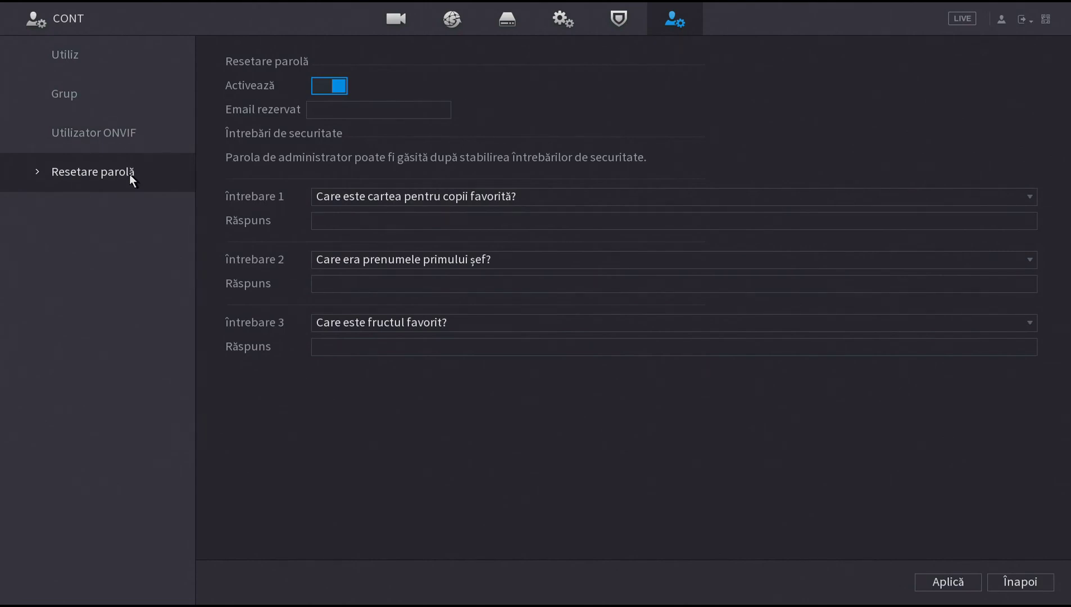
right_click(181, 289)
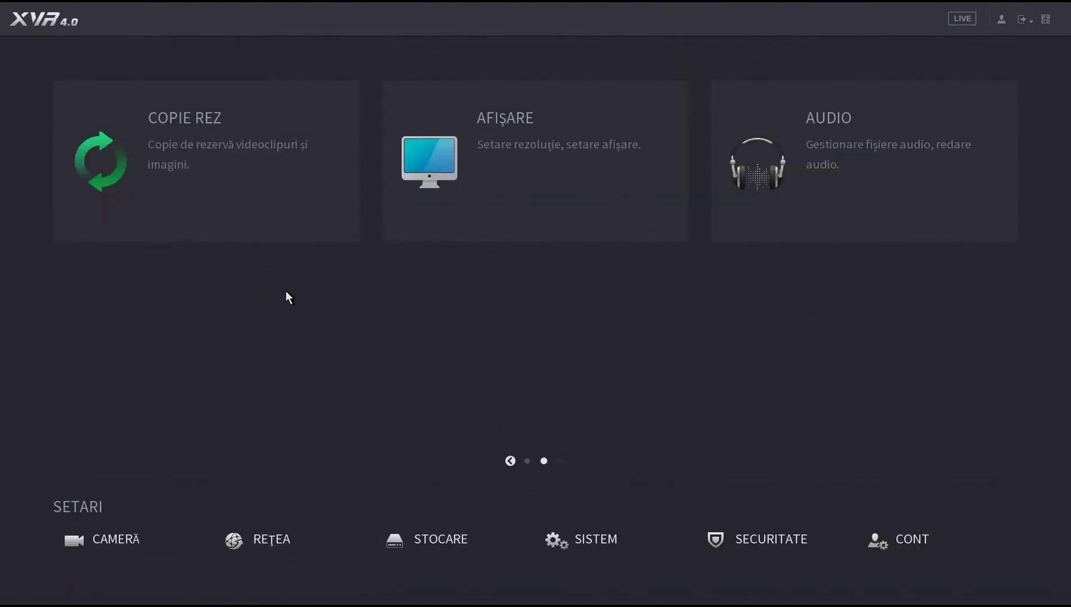
right_click(284, 313)
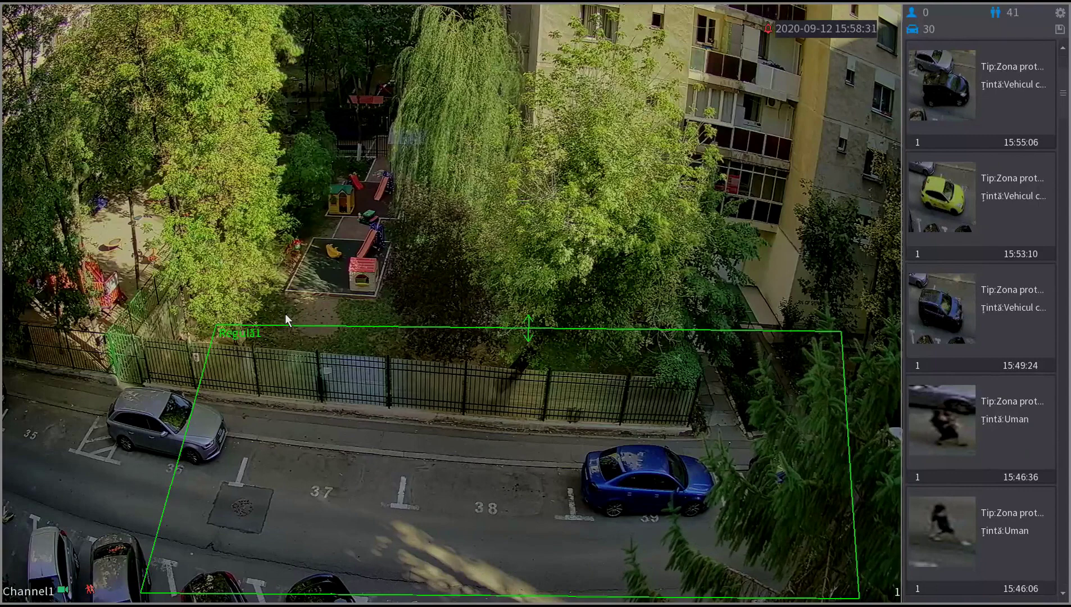
- Play back the vehicle detection event from 15:55:06 and the human detection event from 15:46:36
double_click(954, 94)
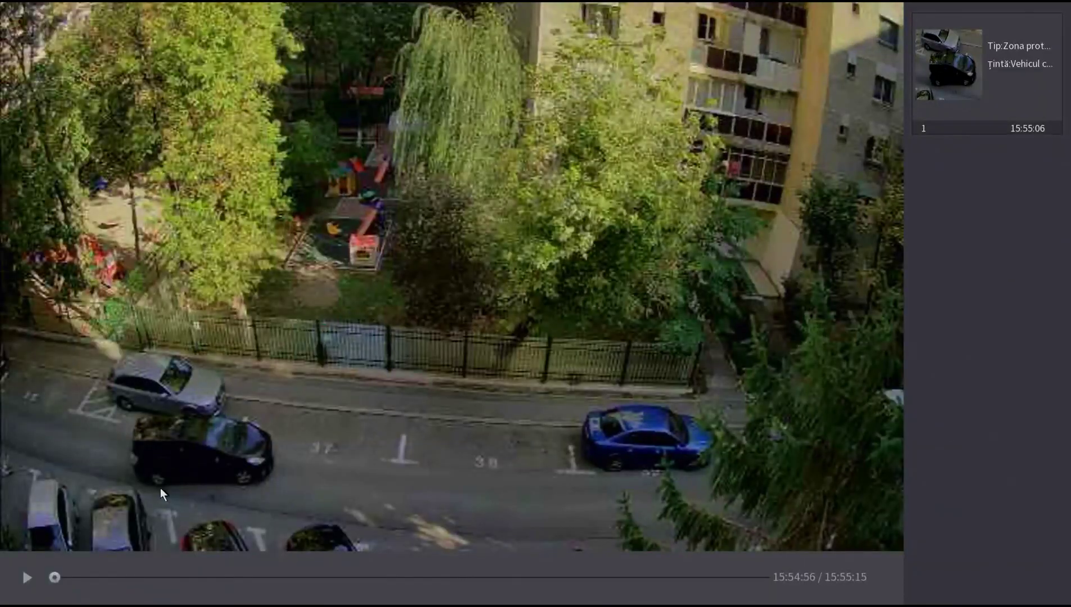
left_click(28, 578)
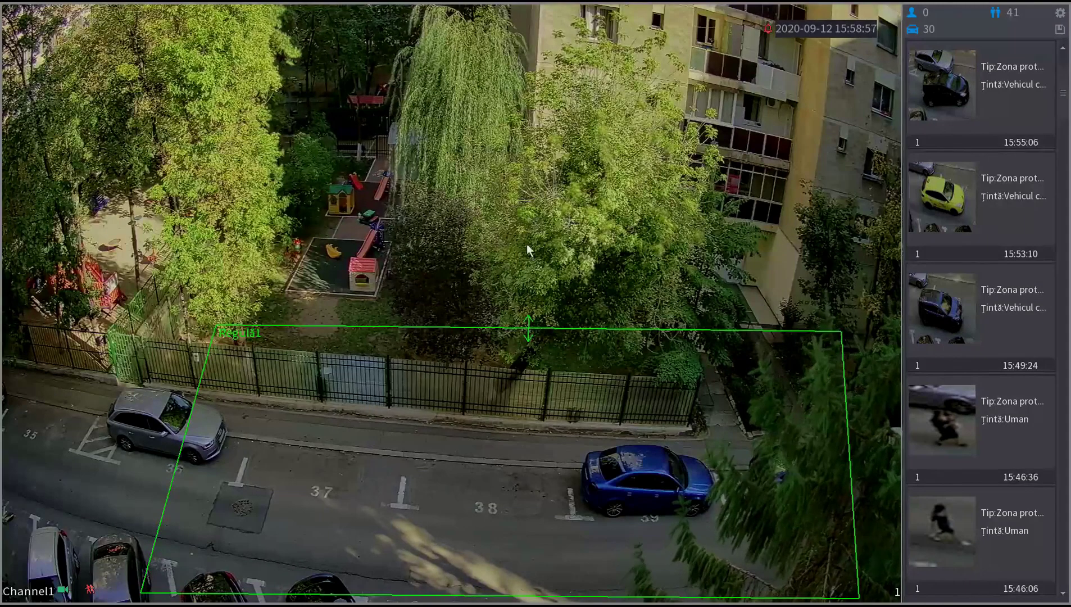
double_click(960, 424)
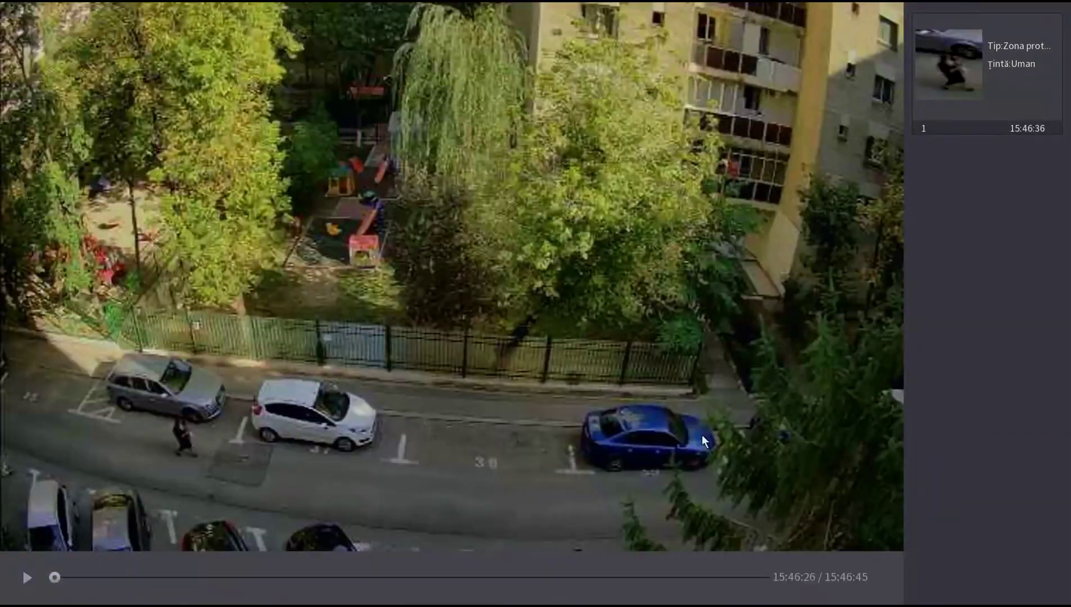
left_click(23, 579)
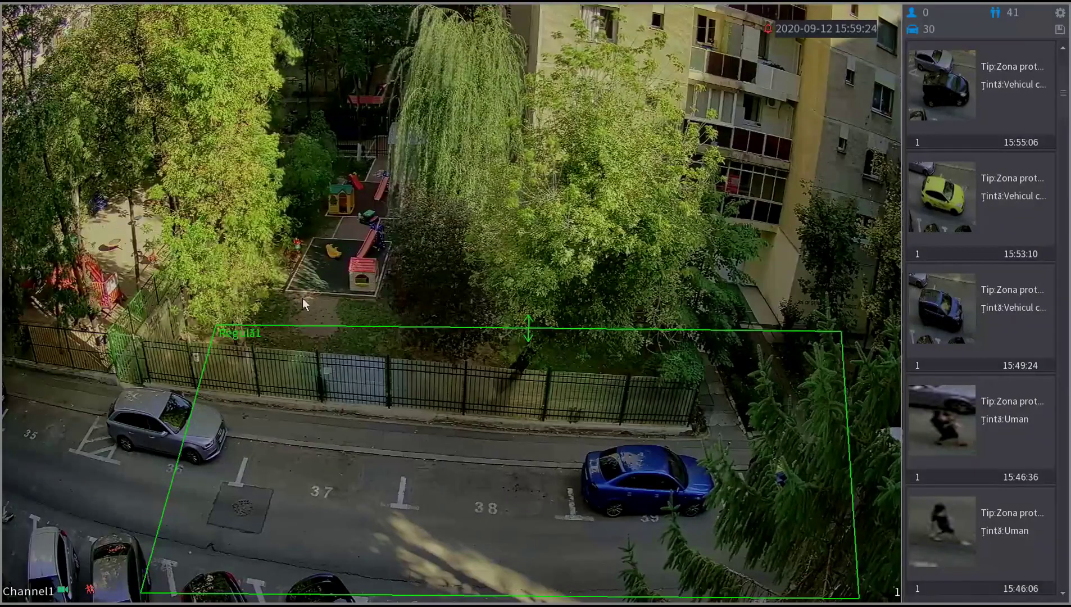
- Open the recording search (Căutare) from the live view and enlarge the Channel1 playback of 12 September 2020
right_click(317, 241)
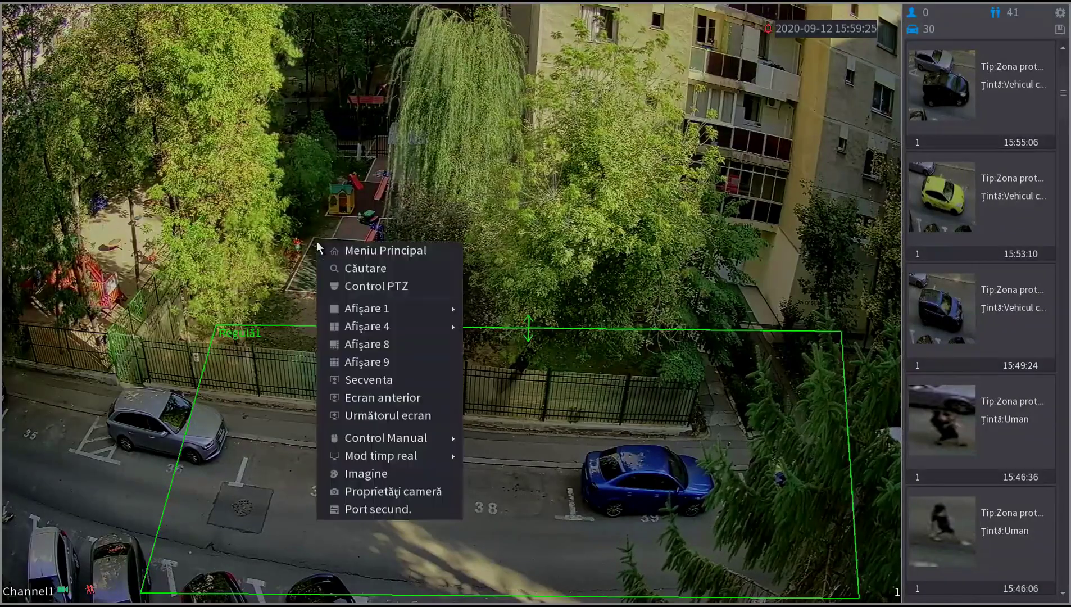
left_click(358, 266)
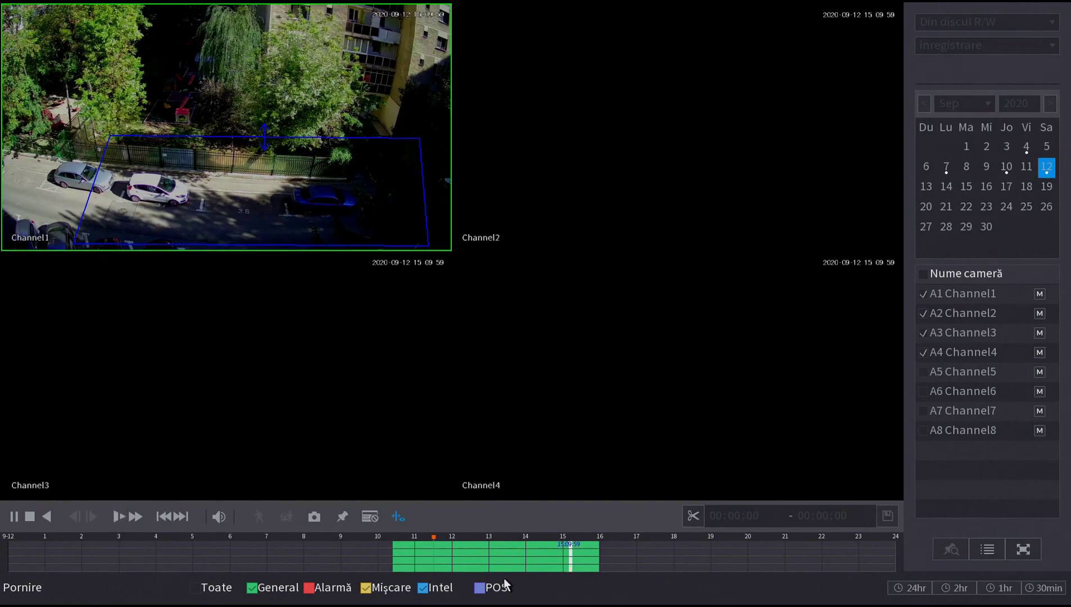
double_click(344, 110)
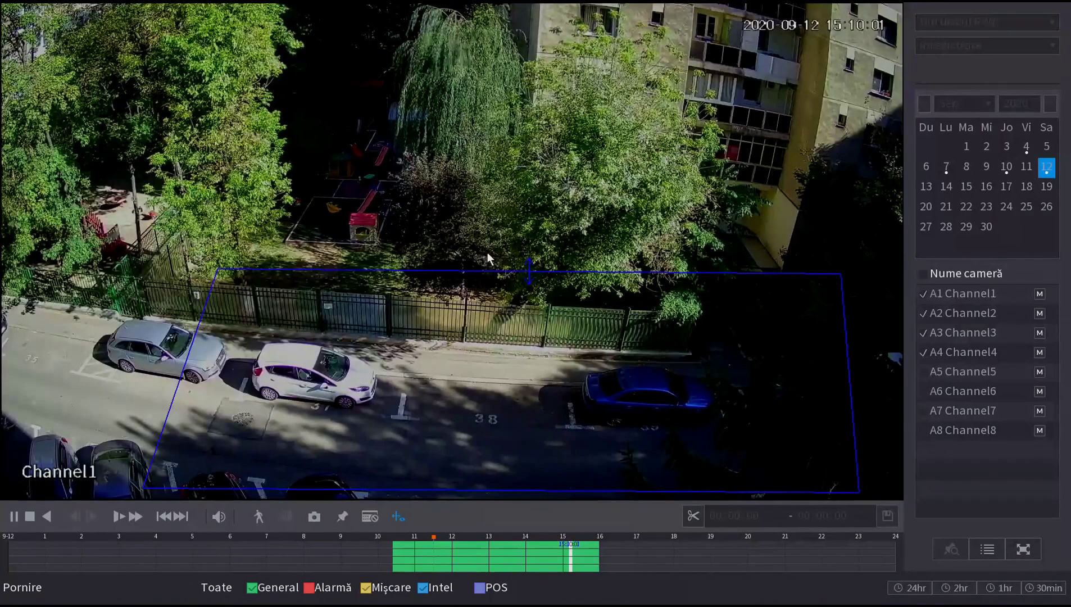
- Jump the Channel1 playback to other moments of the day's recording, including about 11:29 and 13:50, and leave the enlarged view
left_click(504, 556)
left_click(488, 562)
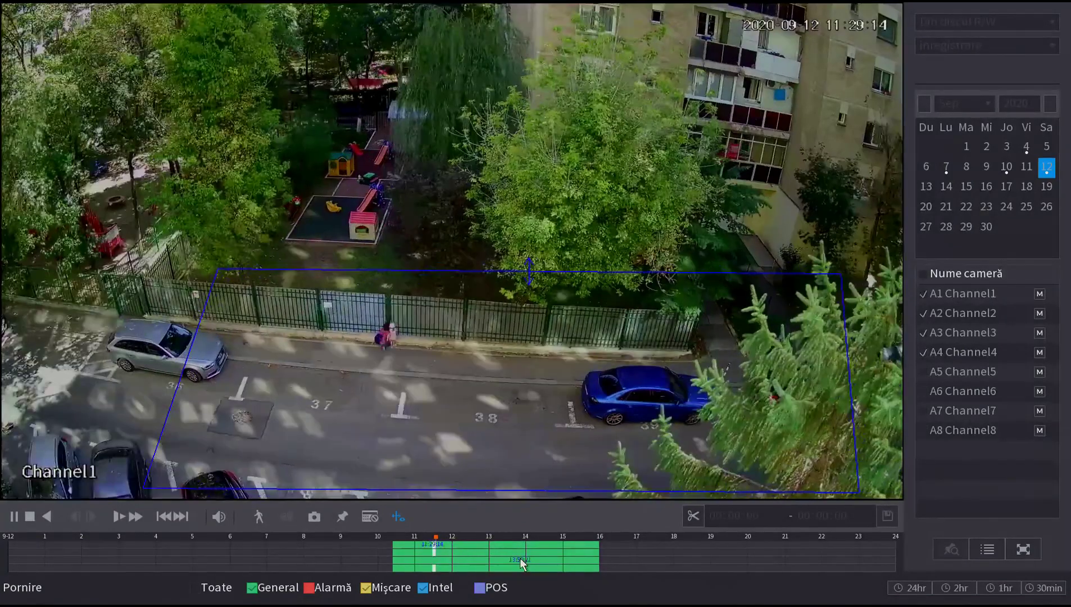
left_click(521, 562)
double_click(423, 252)
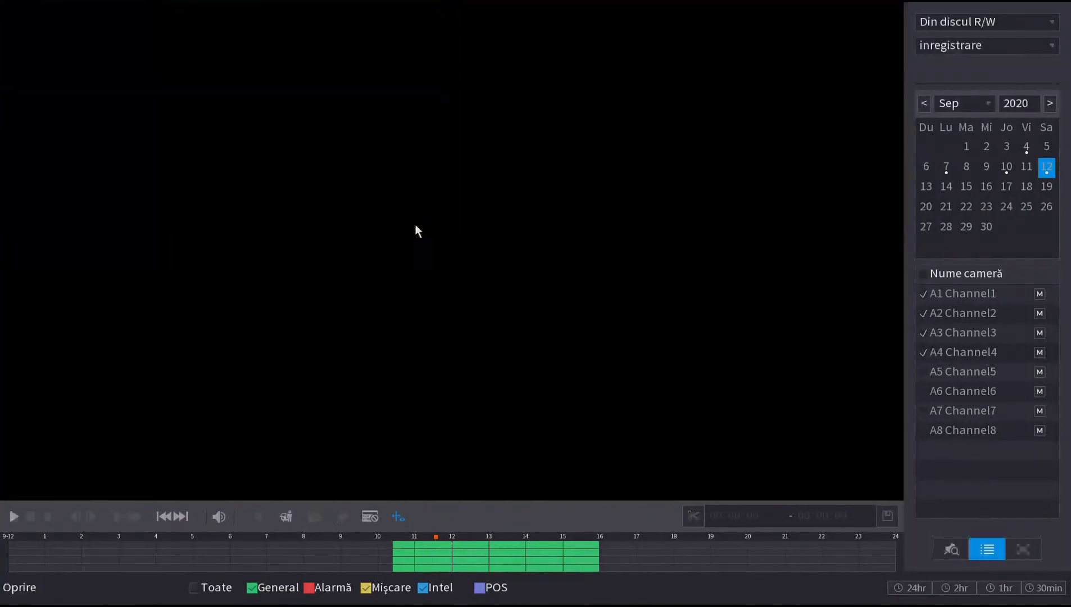